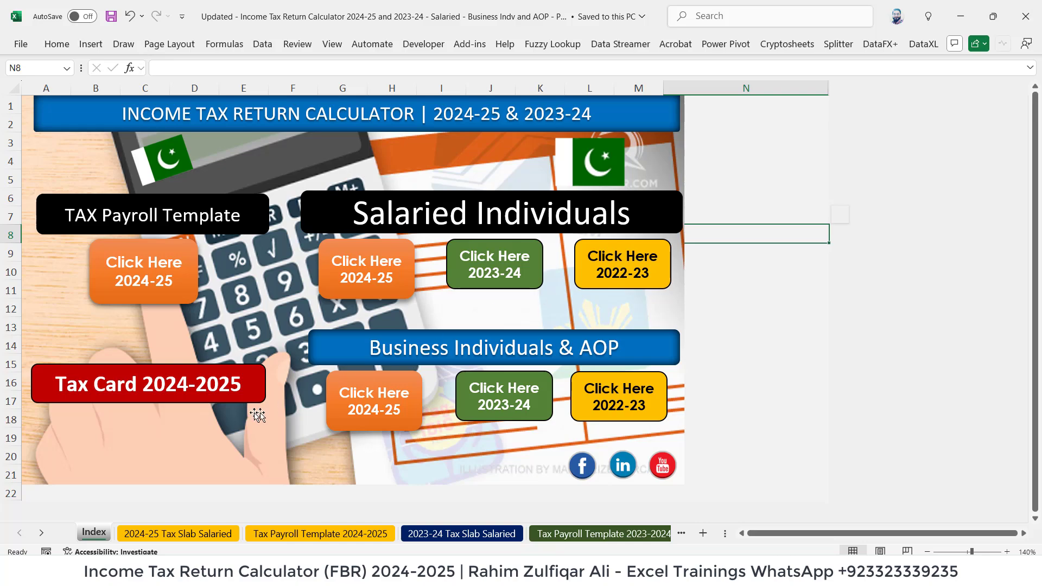
Look through the 2024-25 salaried tax slab and 2024-2025 payroll template sheets, and return to the Index sheet.
{"action": "left_click", "coordinate": [211, 539]}
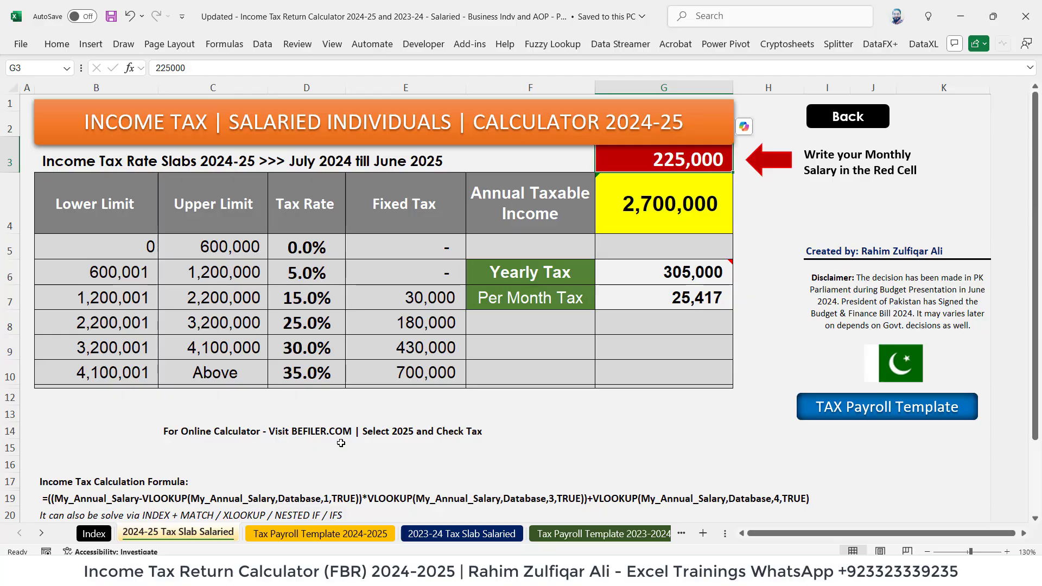
{"action": "left_click", "coordinate": [321, 534]}
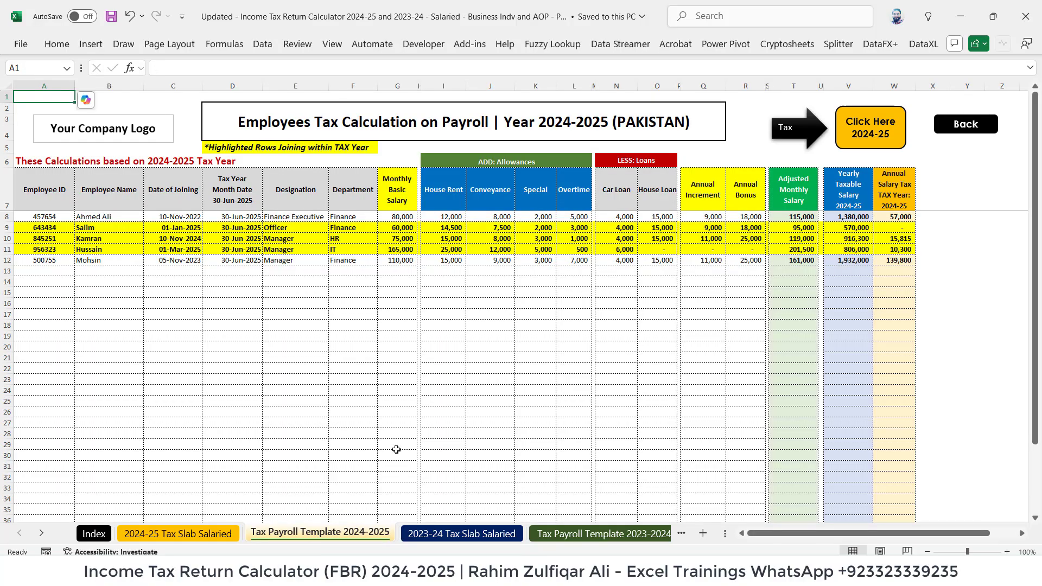
{"action": "left_click", "coordinate": [215, 533]}
{"action": "left_click", "coordinate": [97, 534]}
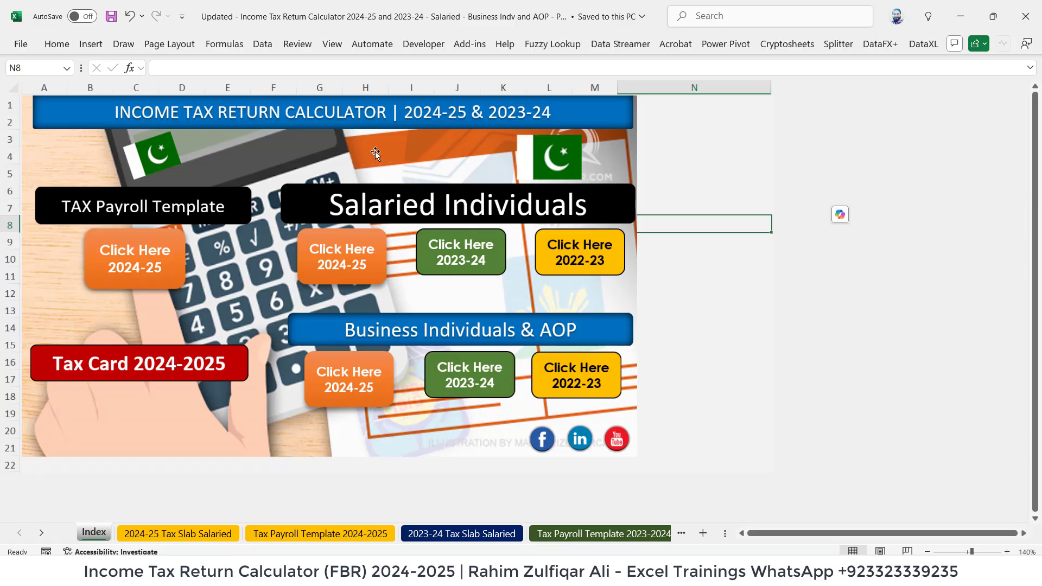
{"action": "left_click", "coordinate": [685, 252]}
{"action": "left_click", "coordinate": [697, 236]}
On the 2024-25 Tax Slab Salaried sheet, review the slab table's lower limit, upper limit, tax rate and fixed tax columns.
{"action": "left_click", "coordinate": [209, 533]}
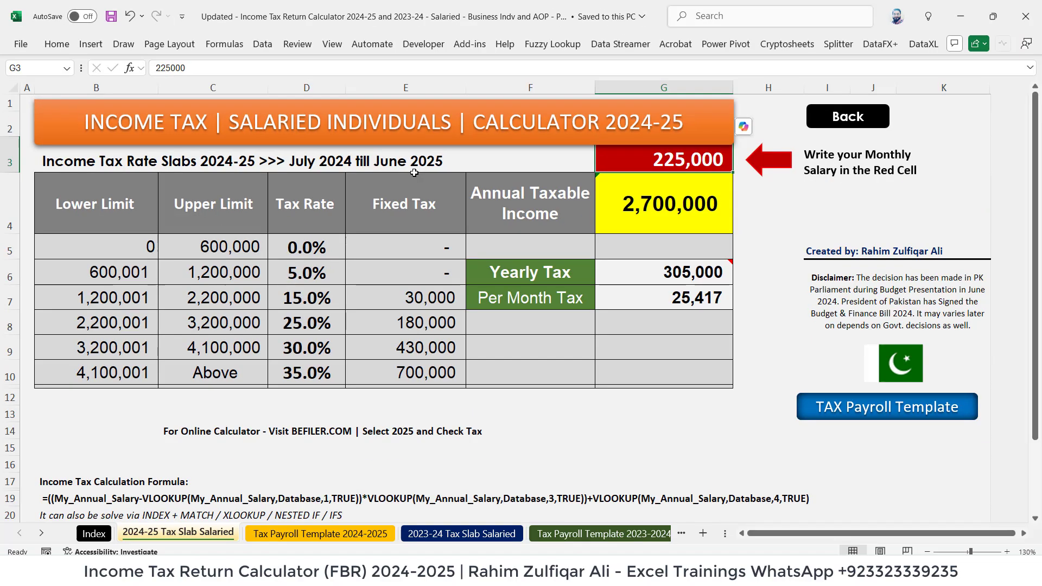
{"action": "left_click", "coordinate": [132, 253]}
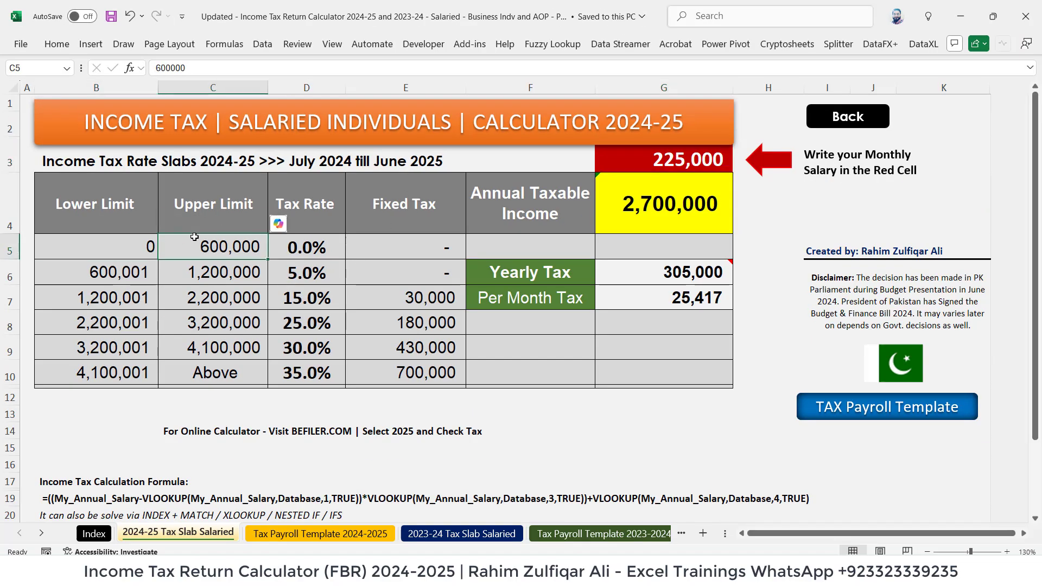
{"action": "left_click_drag", "start_coordinate": [103, 228], "coordinate": [130, 375]}
{"action": "left_click_drag", "start_coordinate": [213, 209], "coordinate": [217, 375]}
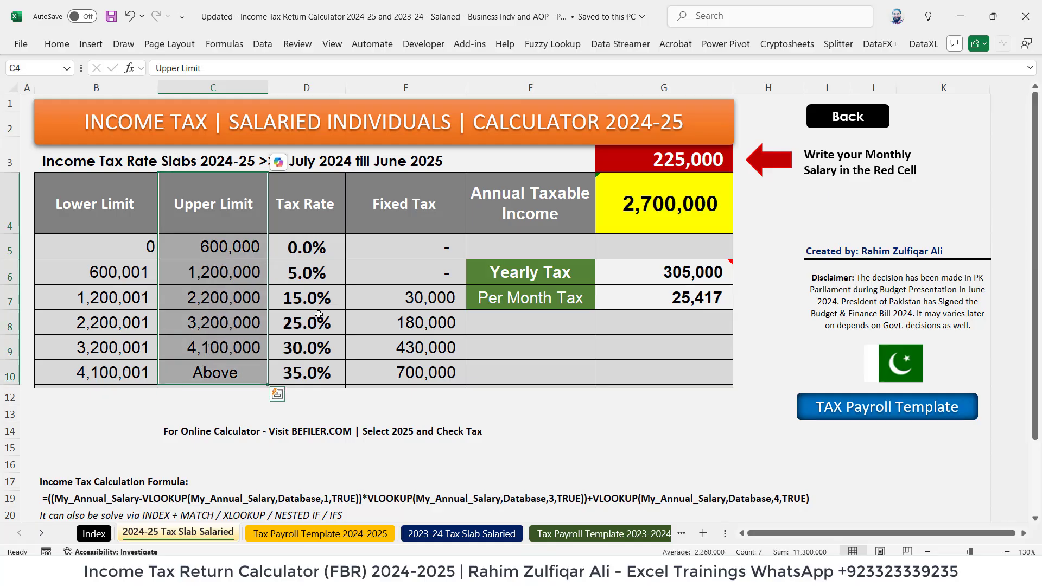
{"action": "left_click", "coordinate": [343, 250]}
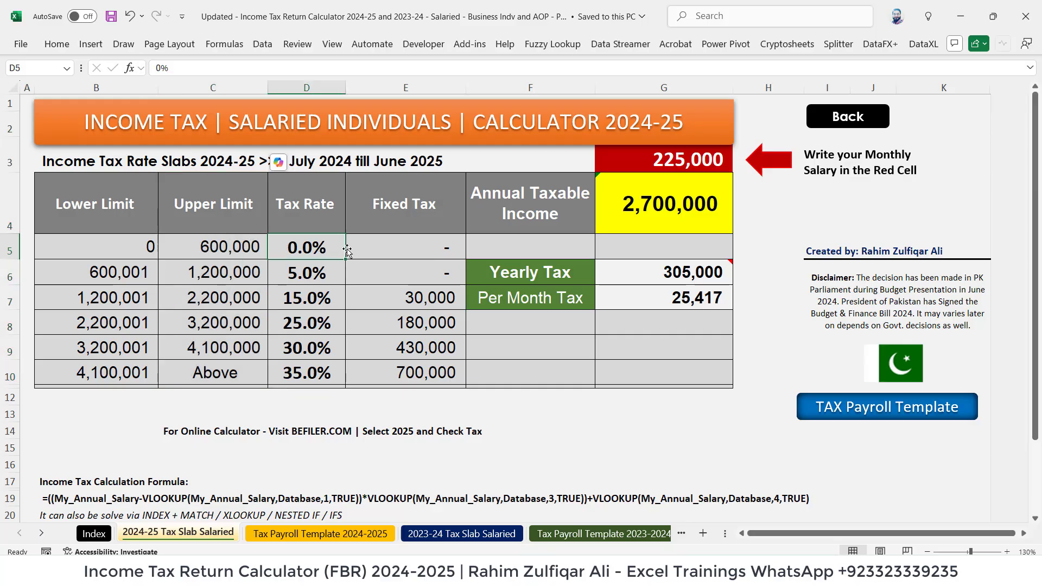
{"action": "left_click_drag", "start_coordinate": [324, 222], "coordinate": [316, 374]}
{"action": "left_click_drag", "start_coordinate": [404, 211], "coordinate": [408, 347]}
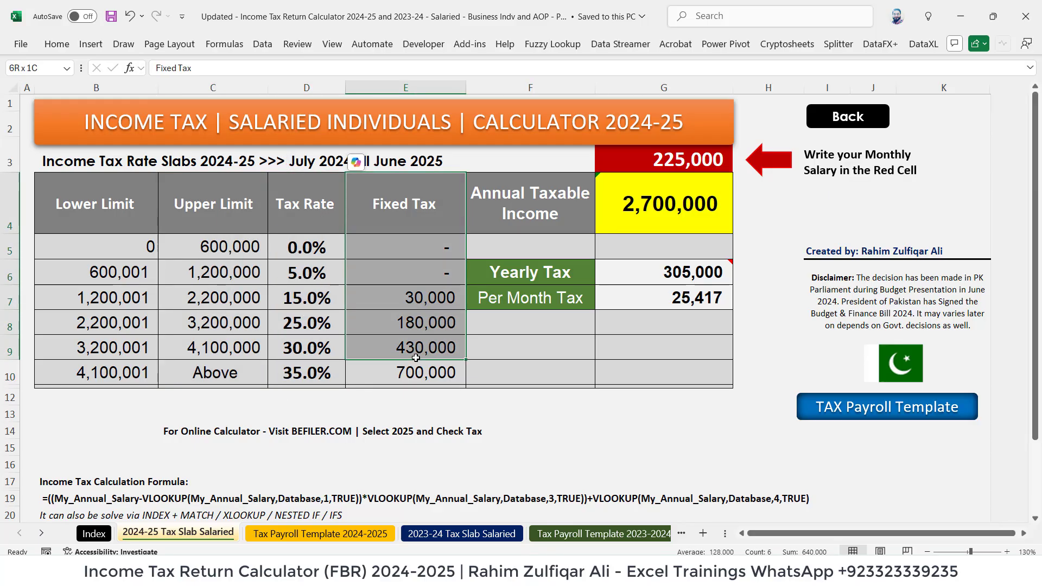
Check the monthly salary input cell, the annual taxable income, and the yearly and per-month tax results.
{"action": "left_click", "coordinate": [664, 164]}
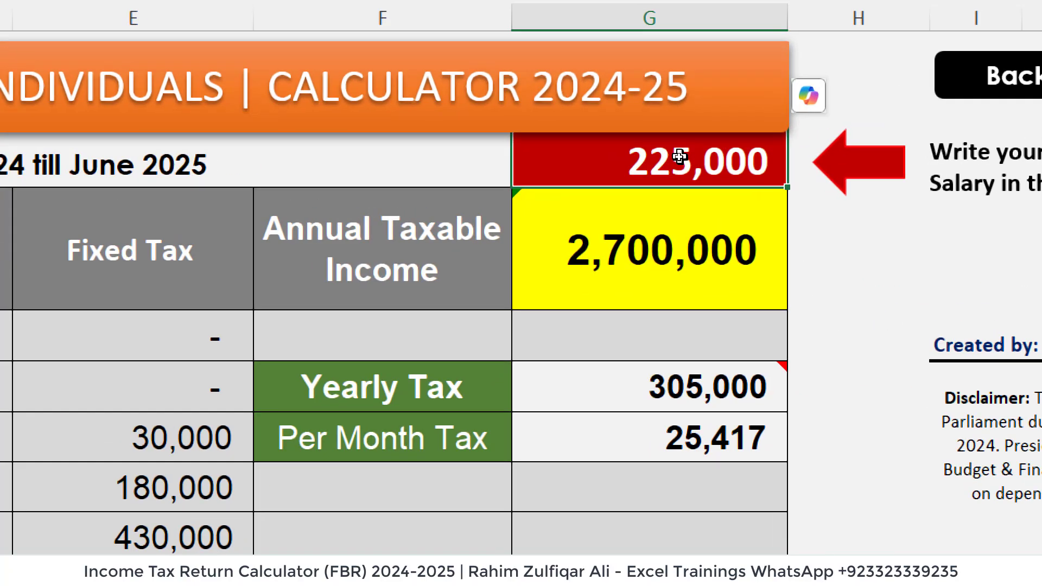
{"action": "left_click", "coordinate": [674, 242]}
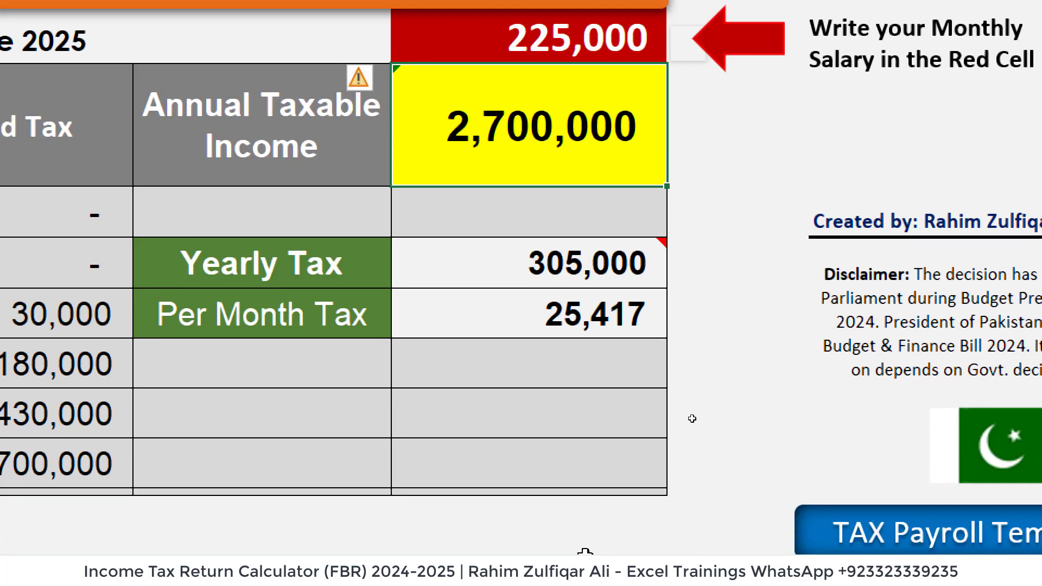
{"action": "left_click", "coordinate": [426, 261]}
{"action": "left_click", "coordinate": [440, 302]}
{"action": "left_click", "coordinate": [461, 262]}
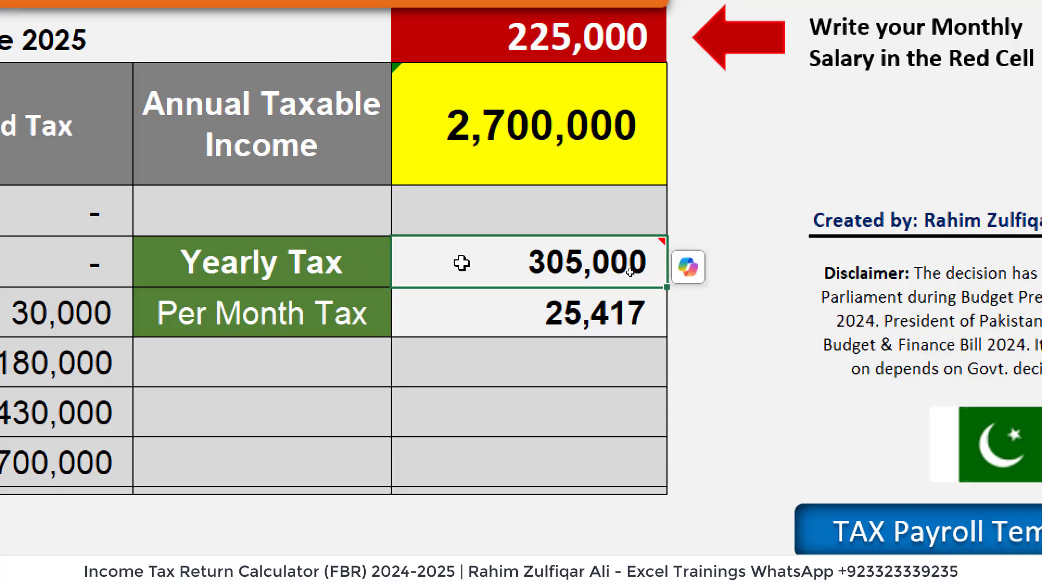
Examine the VLOOKUP formula in the Yearly Tax cell G6 without changing it.
{"action": "double_click", "coordinate": [462, 263]}
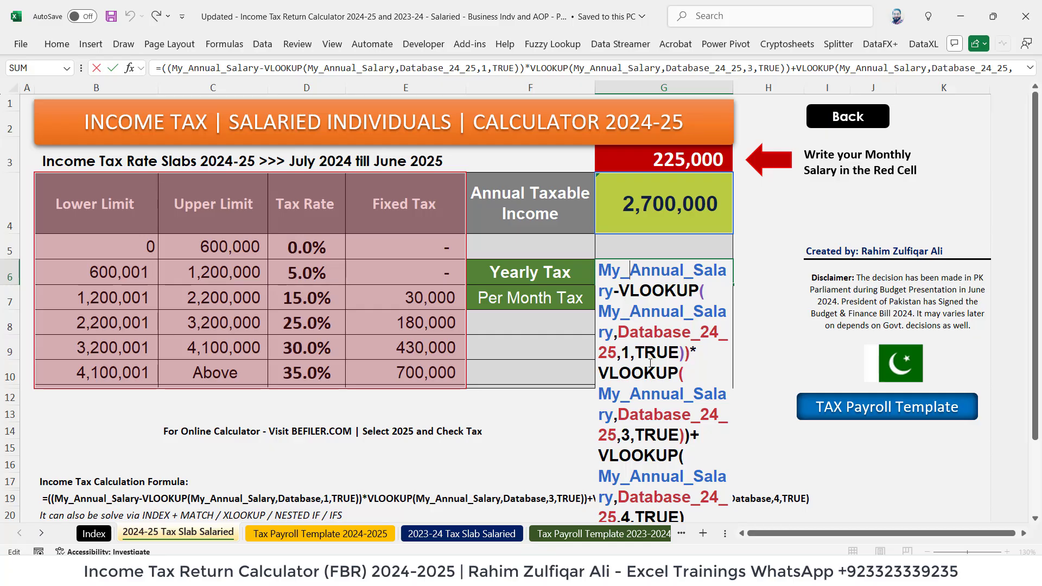
{"action": "left_click", "coordinate": [664, 367]}
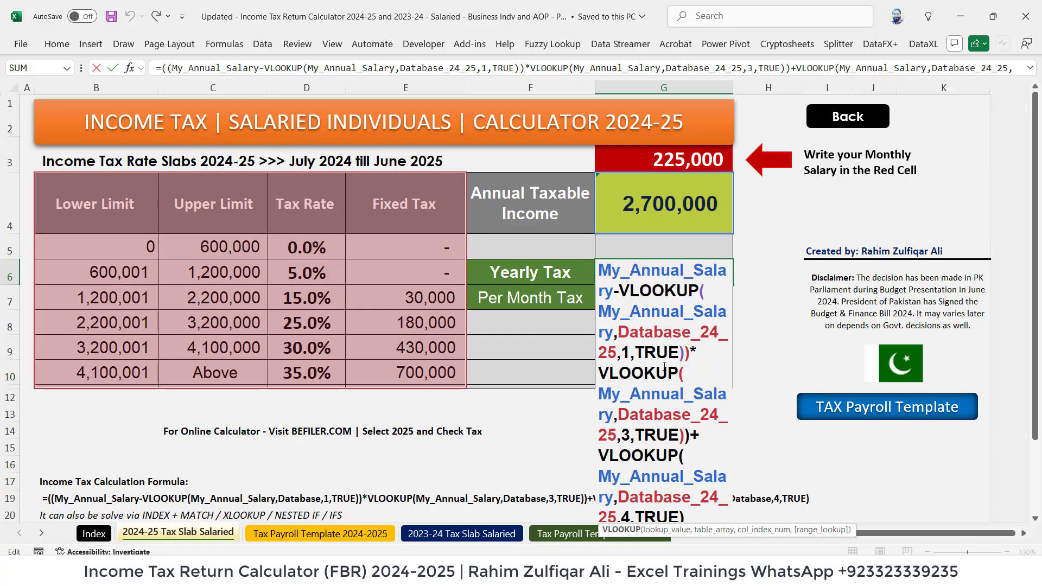
{"action": "key", "text": "Escape"}
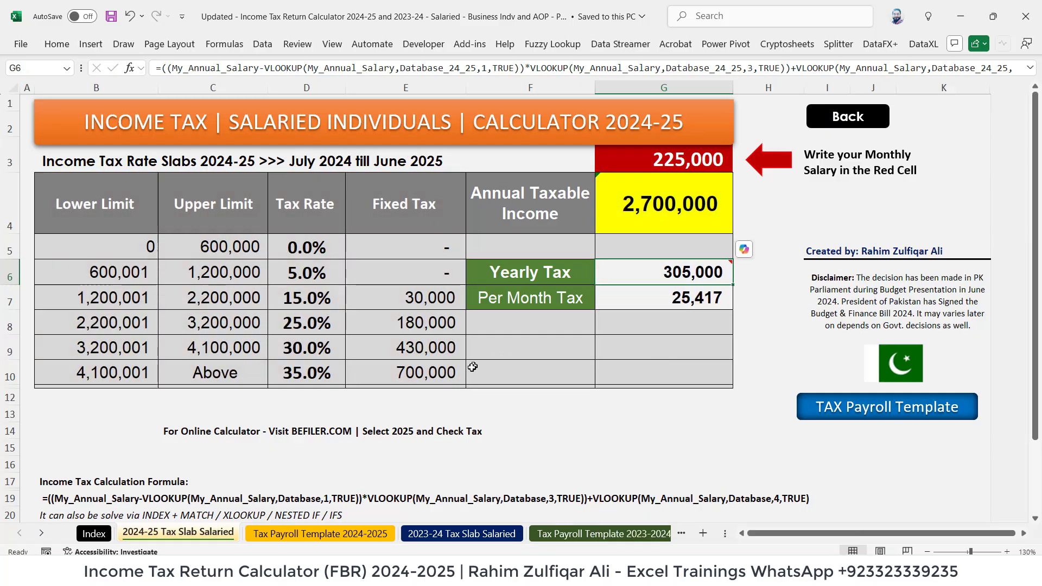
{"action": "double_click", "coordinate": [654, 272]}
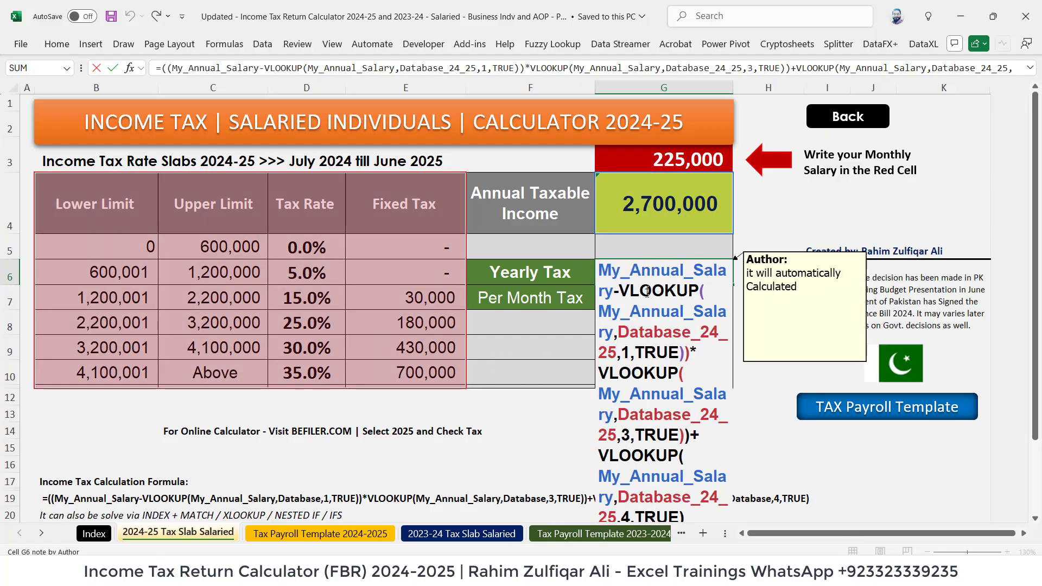
{"action": "left_click", "coordinate": [649, 291]}
{"action": "key", "text": "Escape"}
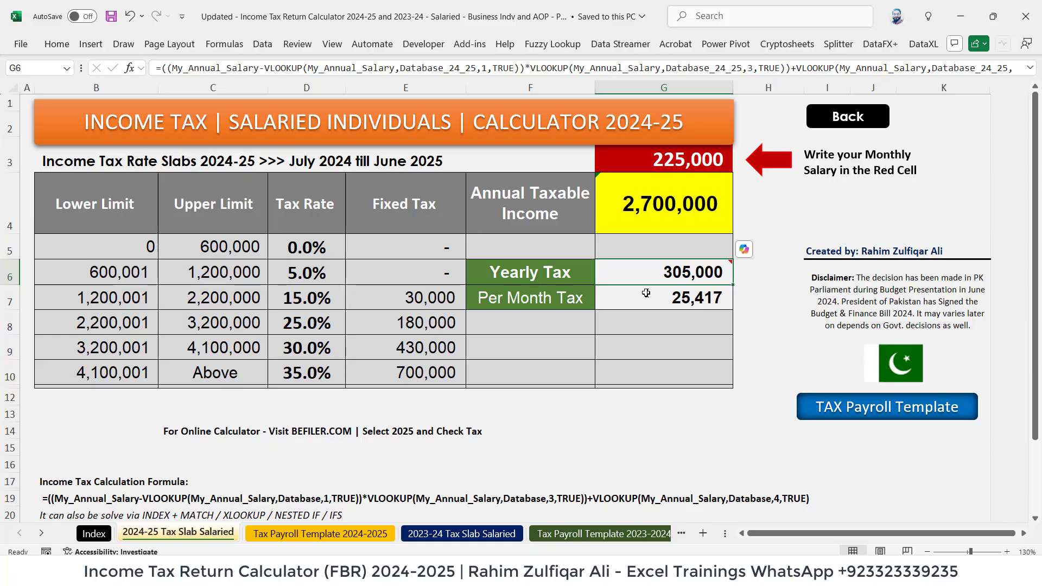
Compare the written tax formulas below the slab table with the formula in the Yearly Tax cell.
{"action": "scroll", "coordinate": [300, 393], "scroll_direction": "down", "scroll_amount": 3}
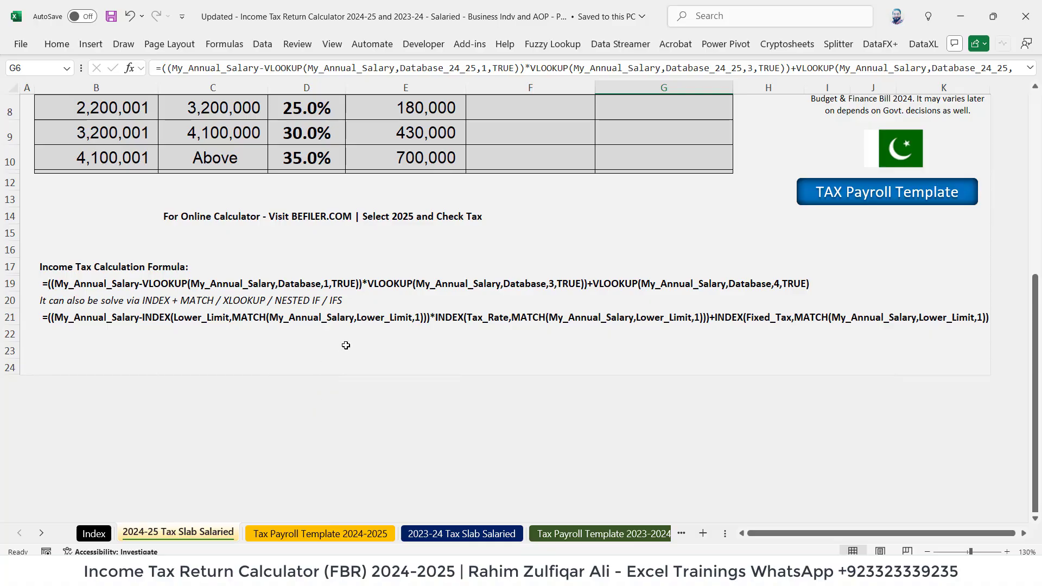
{"action": "scroll", "coordinate": [344, 346], "scroll_direction": "up", "scroll_amount": 3}
{"action": "double_click", "coordinate": [630, 275]}
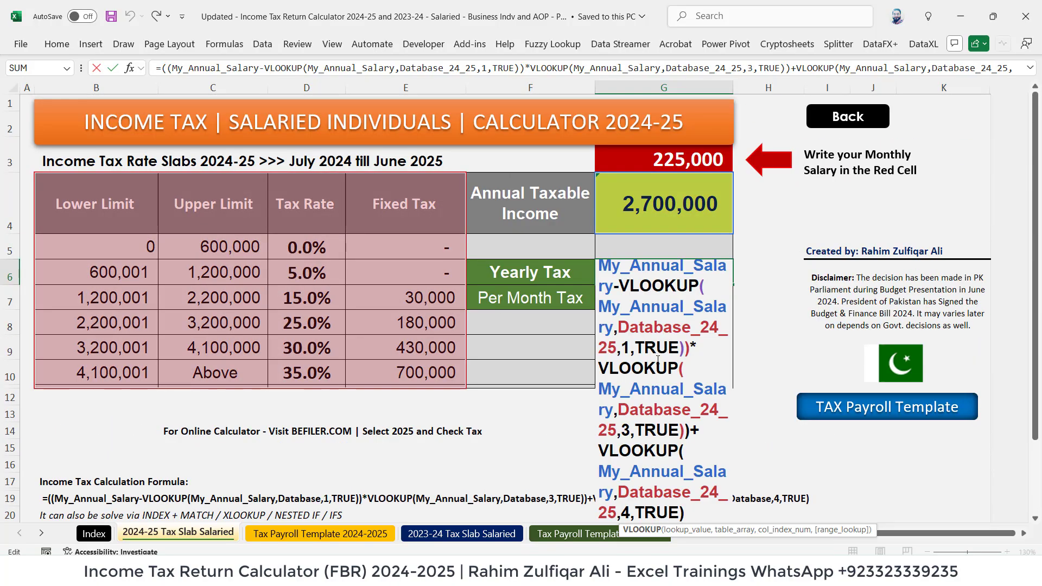
{"action": "scroll", "coordinate": [658, 359], "scroll_direction": "down", "scroll_amount": 2}
{"action": "scroll", "coordinate": [658, 359], "scroll_direction": "up", "scroll_amount": 2}
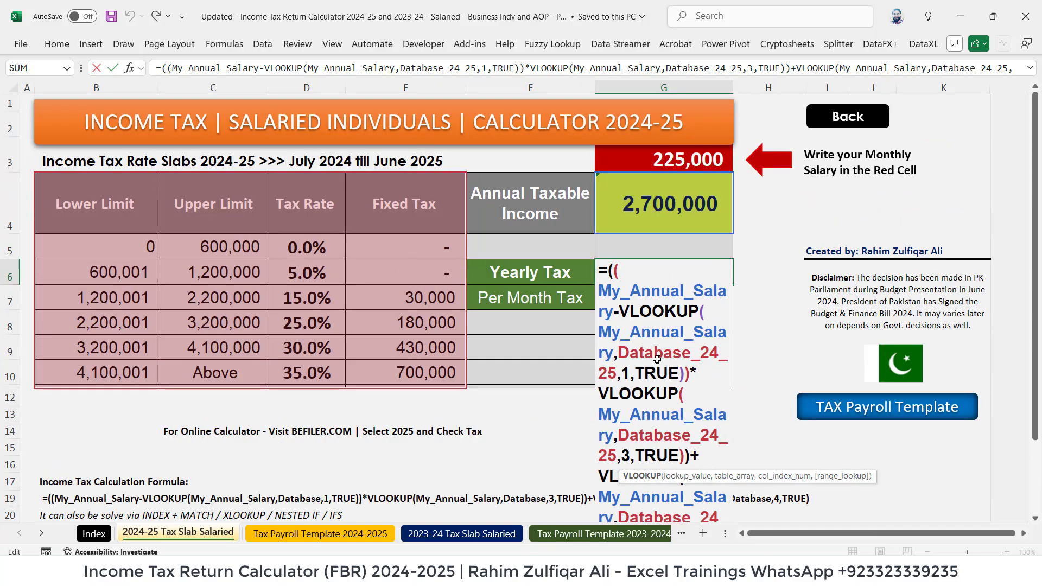
{"action": "key", "text": "Escape"}
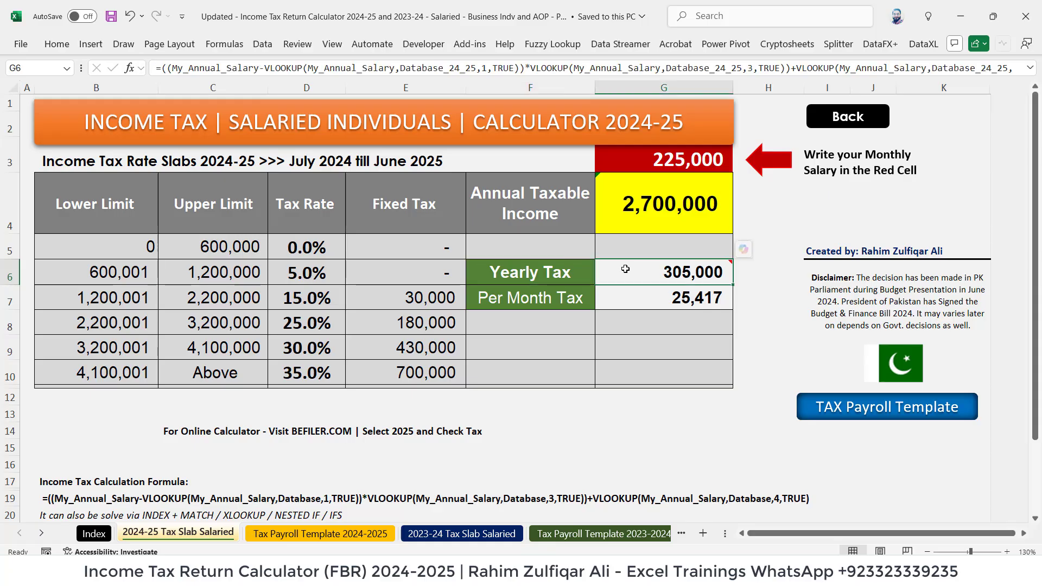
Review the whole slab table used as the lookup range and the alternative INDEX and MATCH formula written below it.
{"action": "left_click", "coordinate": [122, 199]}
{"action": "left_click_drag", "start_coordinate": [123, 200], "coordinate": [429, 375]}
{"action": "left_click", "coordinate": [429, 375]}
{"action": "scroll", "coordinate": [380, 364], "scroll_direction": "down", "scroll_amount": 2}
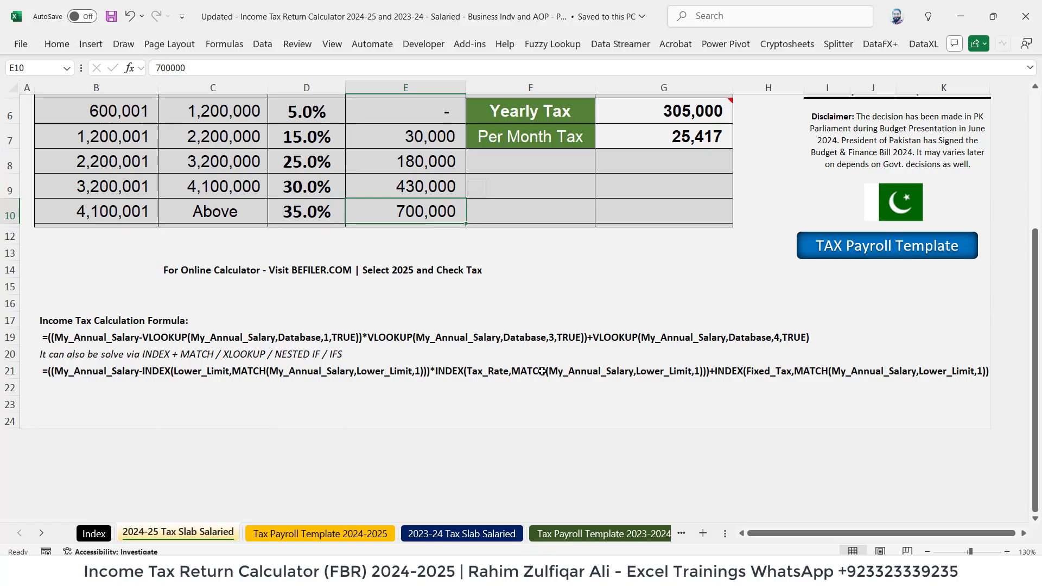
{"action": "scroll", "coordinate": [532, 382], "scroll_direction": "up", "scroll_amount": 2}
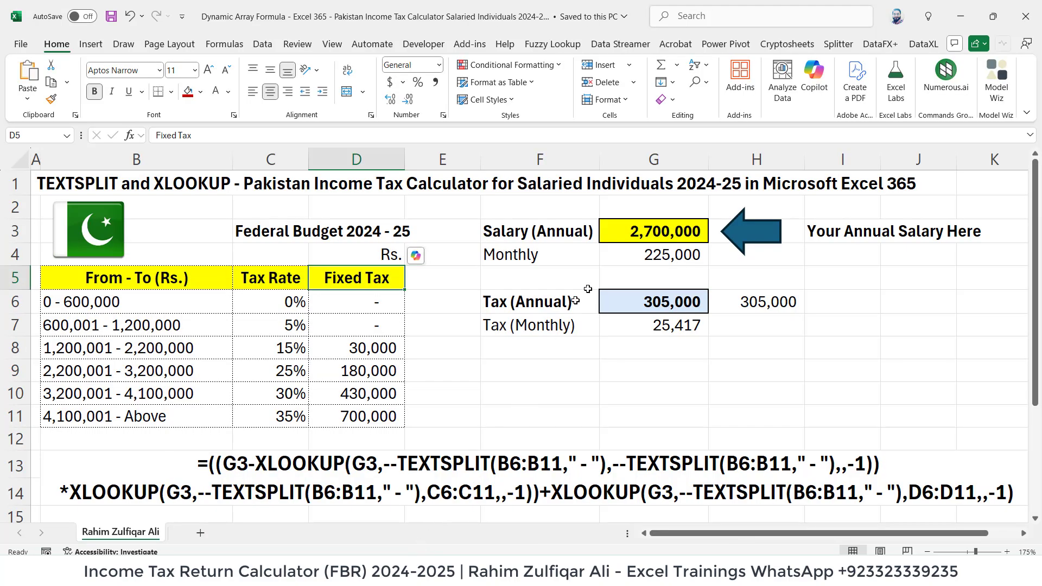
In the Dynamic Array Formula workbook, inspect the XLOOKUP and TEXTSPLIT parts of the Tax (Annual) formula in G6.
{"action": "left_click", "coordinate": [554, 241]}
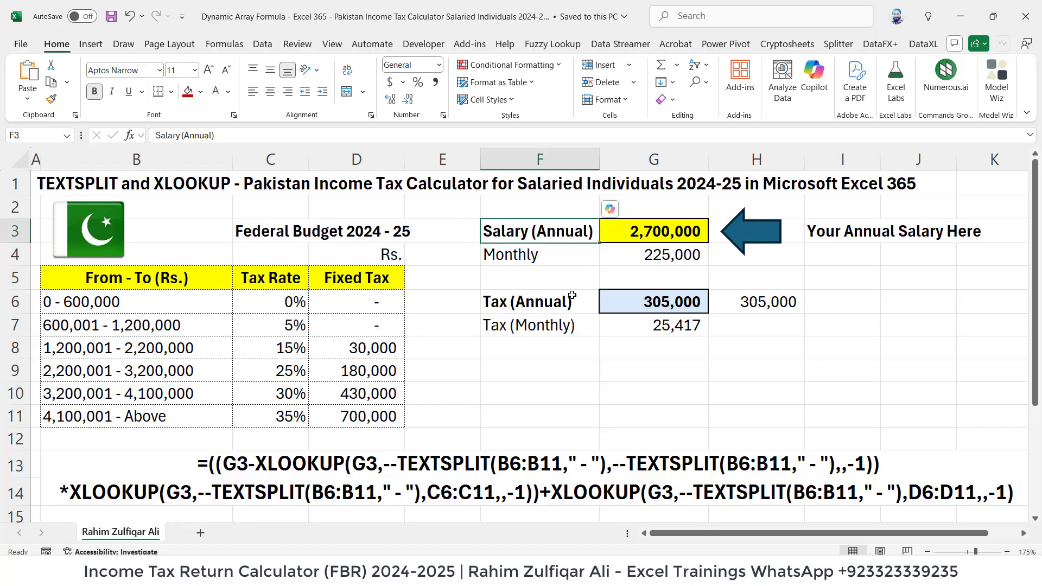
{"action": "double_click", "coordinate": [634, 300]}
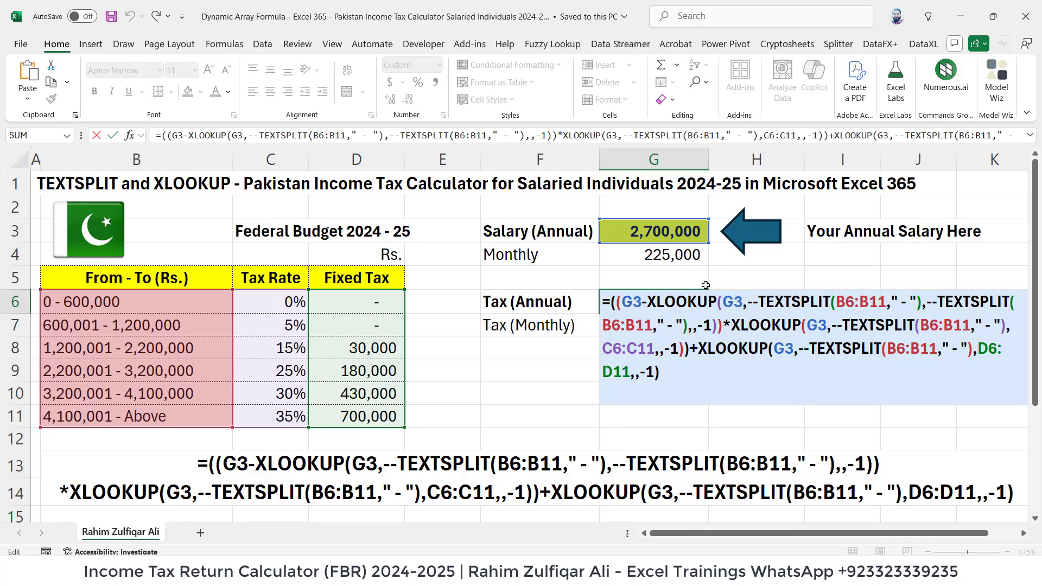
{"action": "left_click_drag", "start_coordinate": [644, 301], "coordinate": [806, 294]}
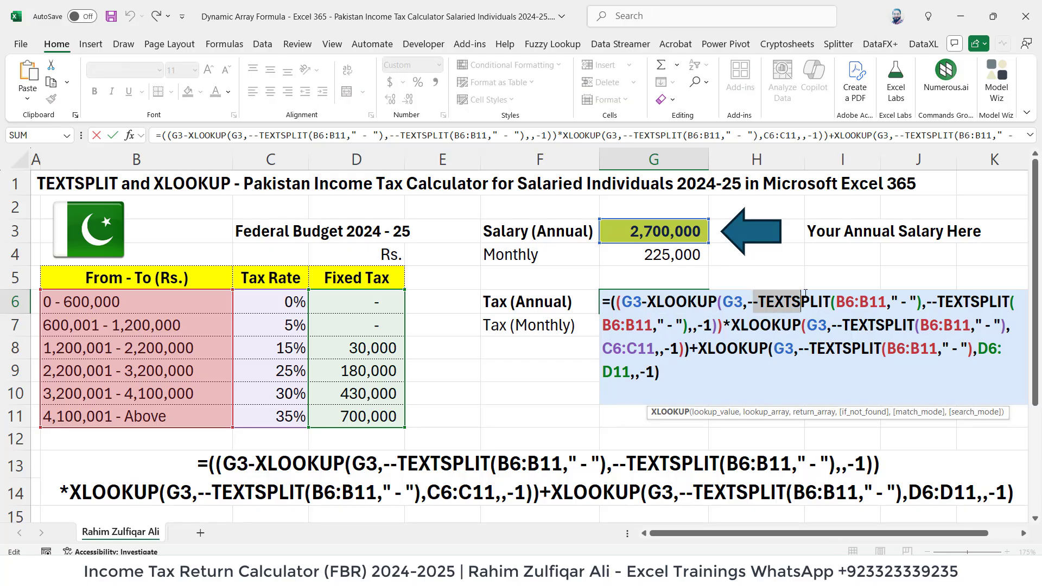
{"action": "key", "text": "Escape"}
Go through the combined From - To income ranges in B6:B11 and their matching tax rates and fixed tax values.
{"action": "left_click", "coordinate": [157, 298]}
{"action": "left_click_drag", "start_coordinate": [159, 296], "coordinate": [135, 416]}
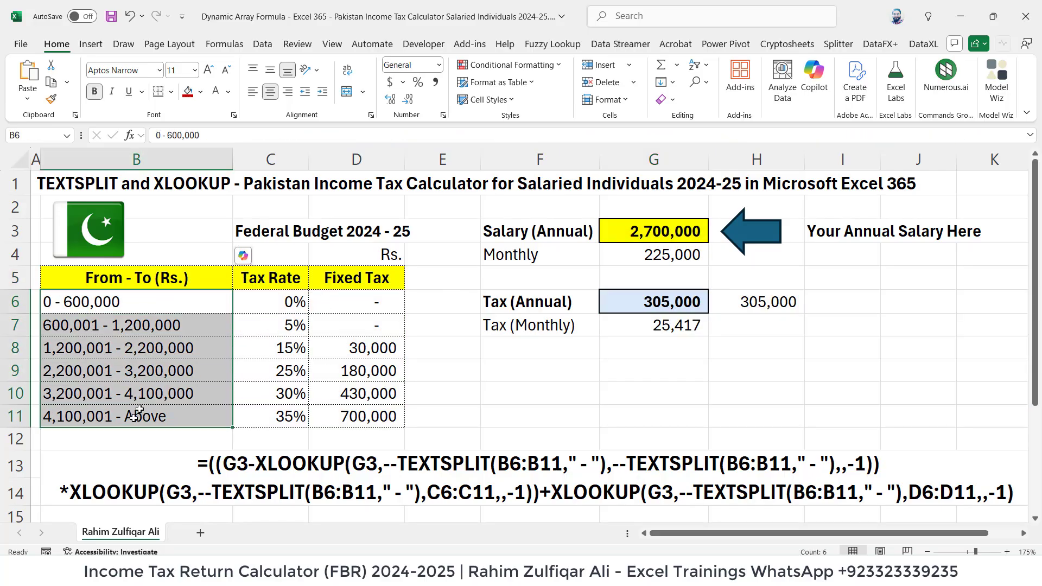
{"action": "left_click", "coordinate": [143, 305]}
{"action": "left_click", "coordinate": [64, 327]}
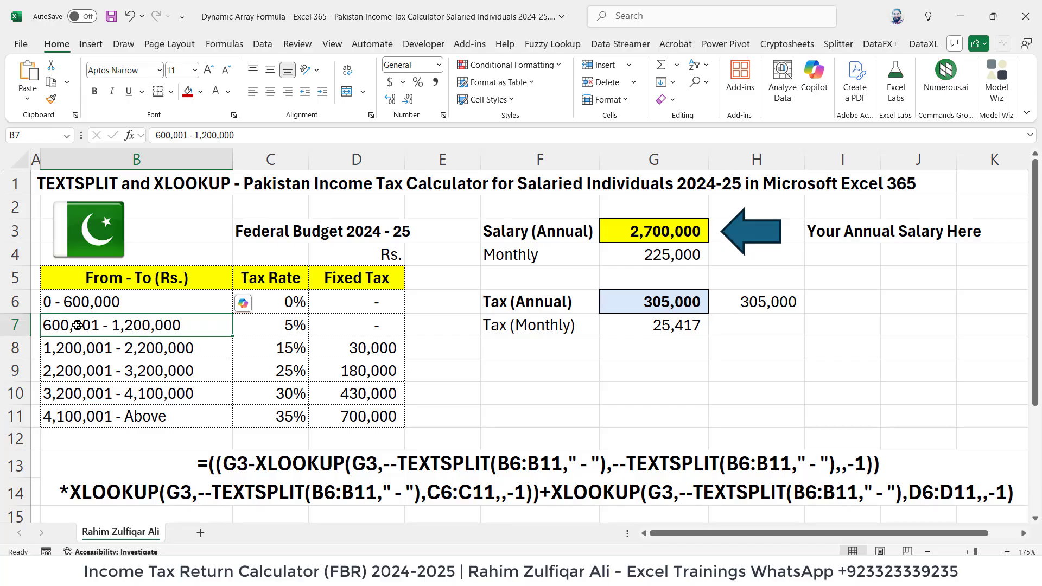
{"action": "left_click", "coordinate": [118, 348]}
{"action": "left_click", "coordinate": [125, 371]}
{"action": "left_click", "coordinate": [133, 394]}
{"action": "left_click", "coordinate": [139, 416]}
{"action": "left_click", "coordinate": [279, 302]}
{"action": "left_click", "coordinate": [272, 326]}
{"action": "left_click", "coordinate": [272, 349]}
{"action": "left_click", "coordinate": [377, 302]}
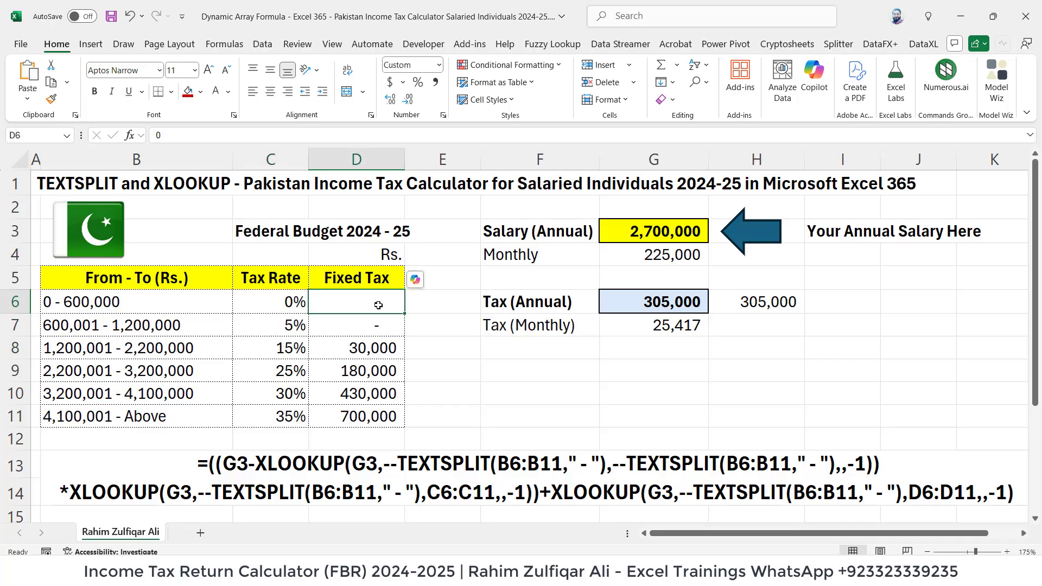
Reexamine how the Tax (Annual) formula splits the income ranges and looks up the rate and fixed tax, keeping it unchanged.
{"action": "double_click", "coordinate": [632, 302]}
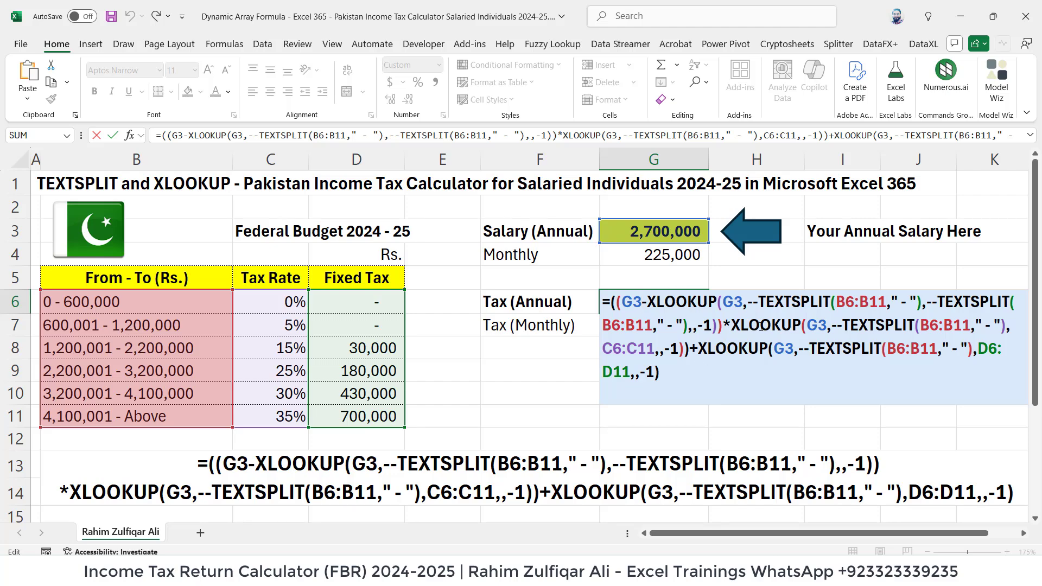
{"action": "left_click", "coordinate": [829, 303]}
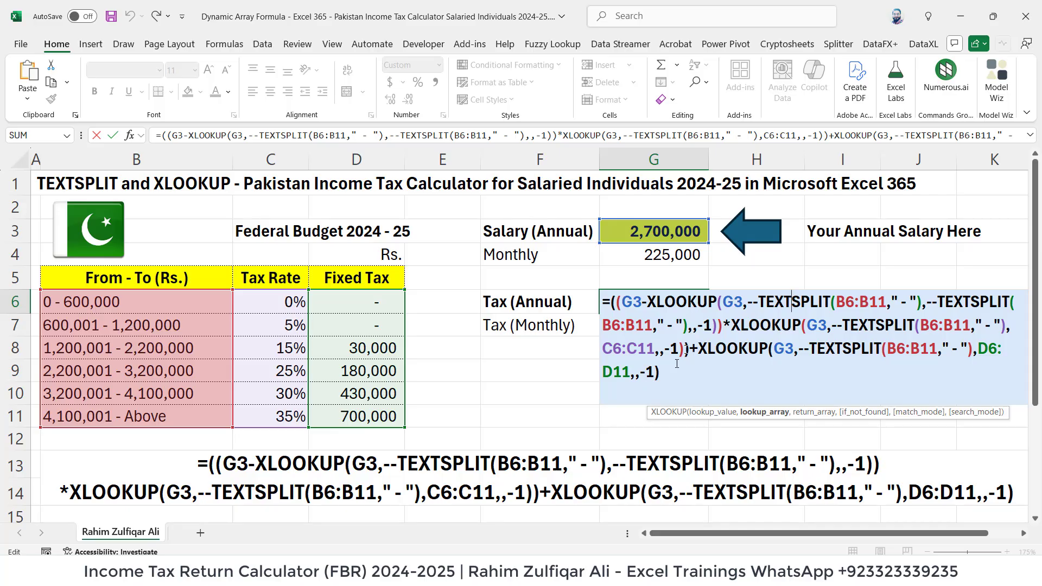
{"action": "key", "text": "ctrl+Return"}
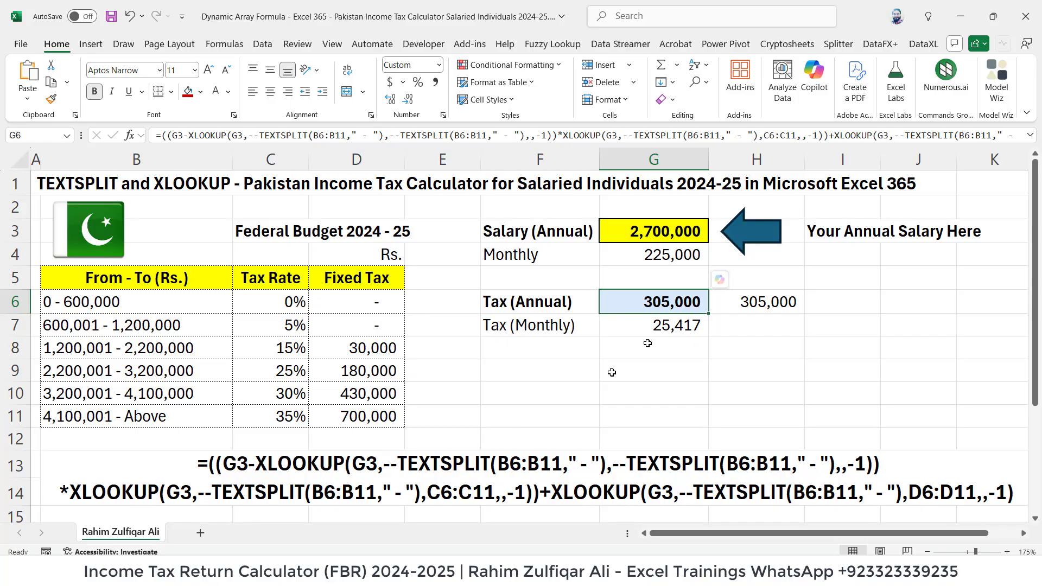
{"action": "double_click", "coordinate": [664, 309]}
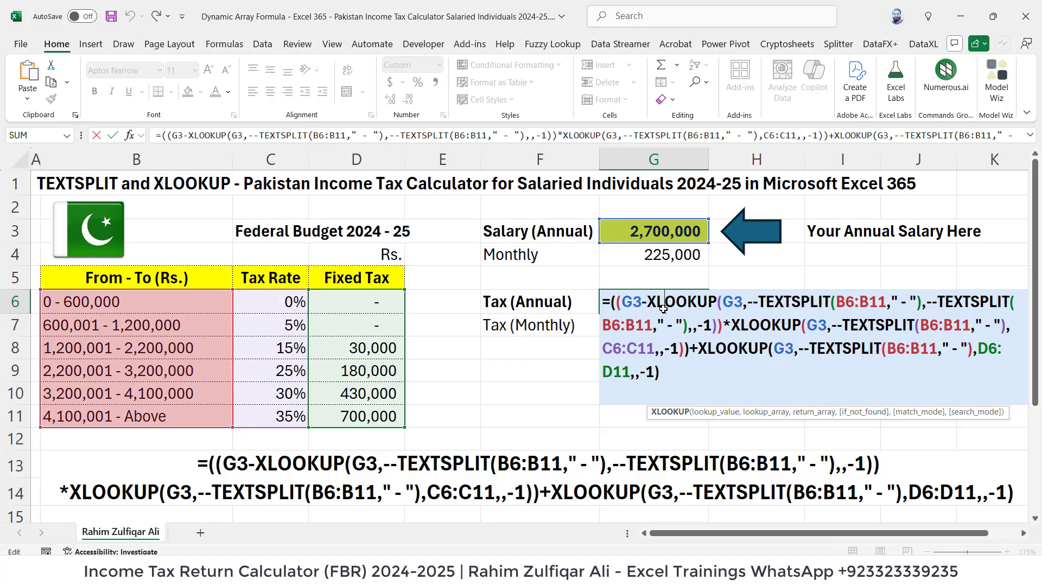
{"action": "key", "text": "Escape"}
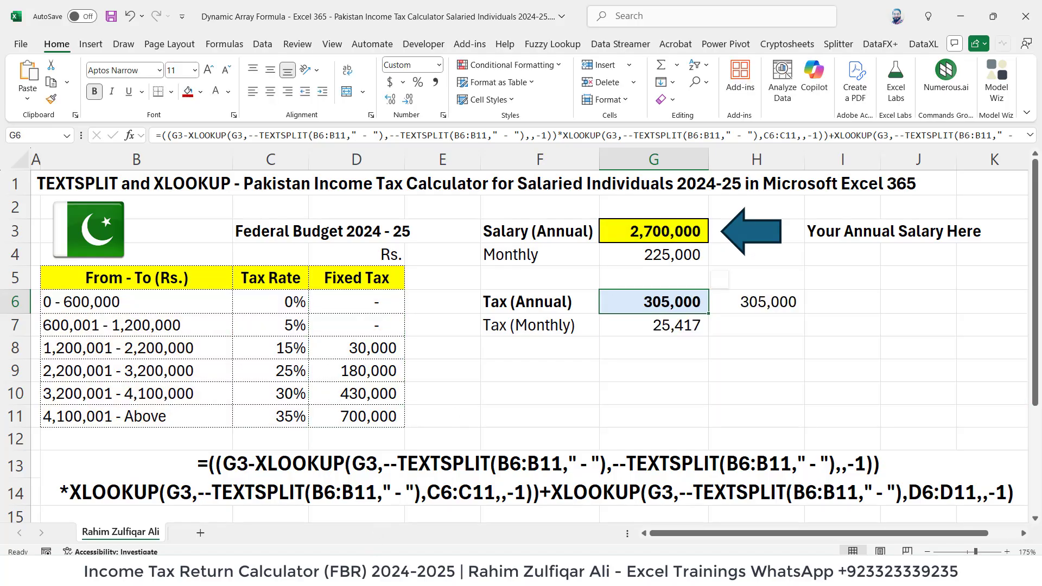
In the Updated Income Tax Return Calculator workbook, inspect the Yearly Tax VLOOKUP formula and the Per Month Tax and Annual Taxable Income cells.
{"action": "key", "text": "alt+Tab"}
{"action": "double_click", "coordinate": [693, 266]}
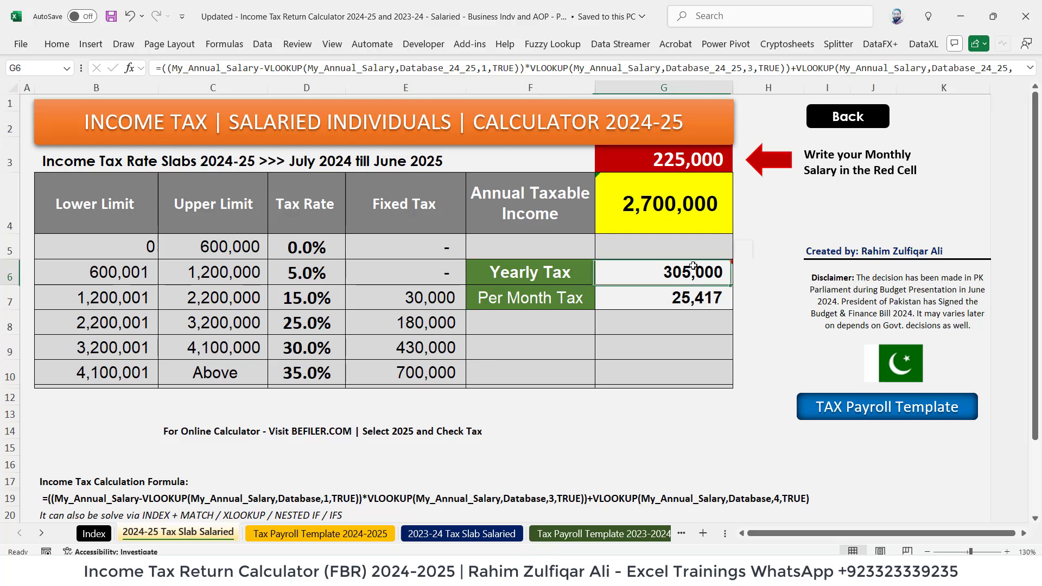
{"action": "scroll", "coordinate": [667, 428], "scroll_direction": "down", "scroll_amount": 2}
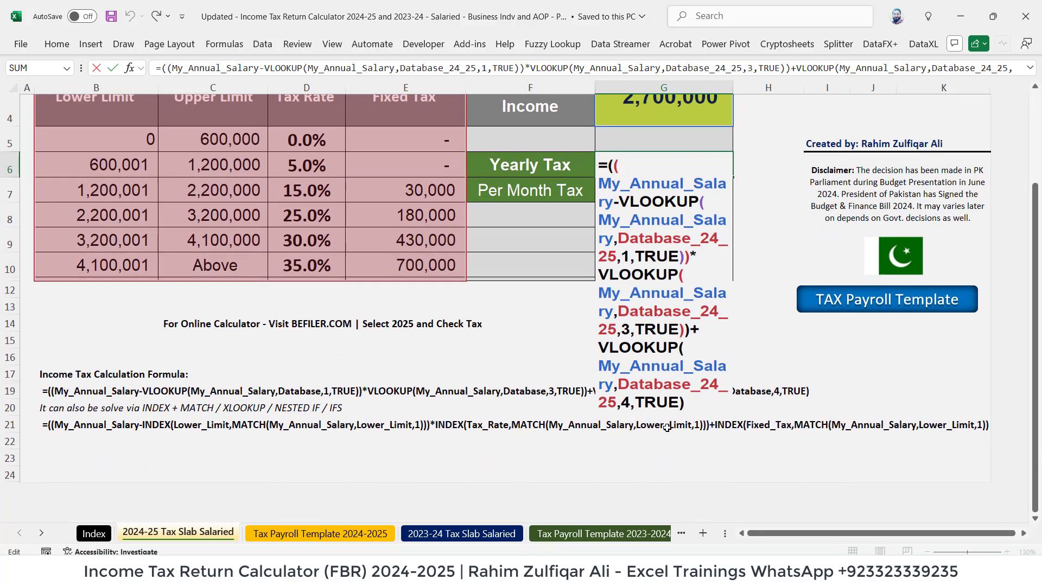
{"action": "scroll", "coordinate": [667, 429], "scroll_direction": "up", "scroll_amount": 2}
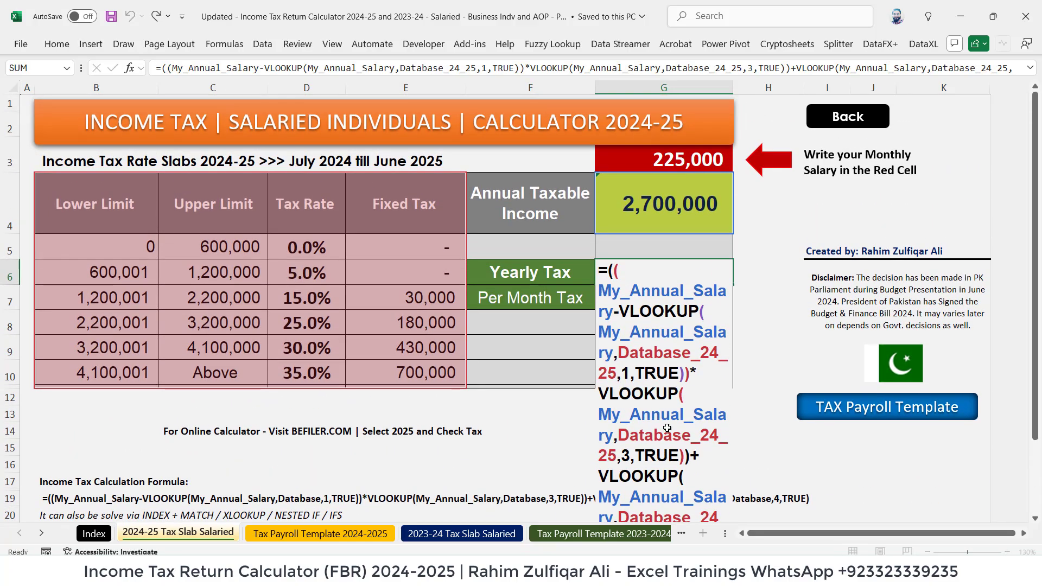
{"action": "key", "text": "Escape"}
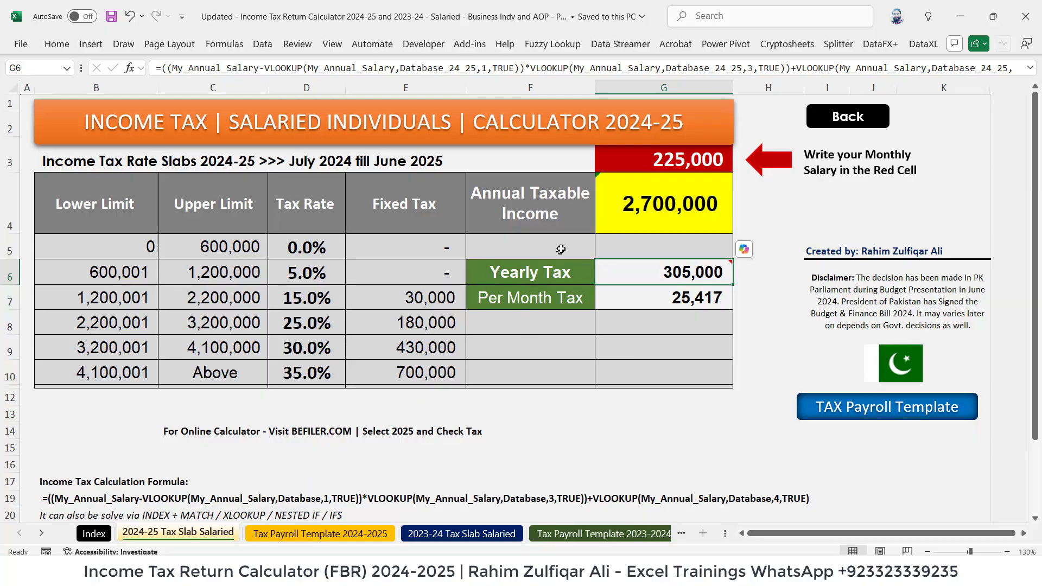
{"action": "left_click", "coordinate": [630, 295]}
{"action": "left_click", "coordinate": [630, 272]}
{"action": "left_click", "coordinate": [642, 216]}
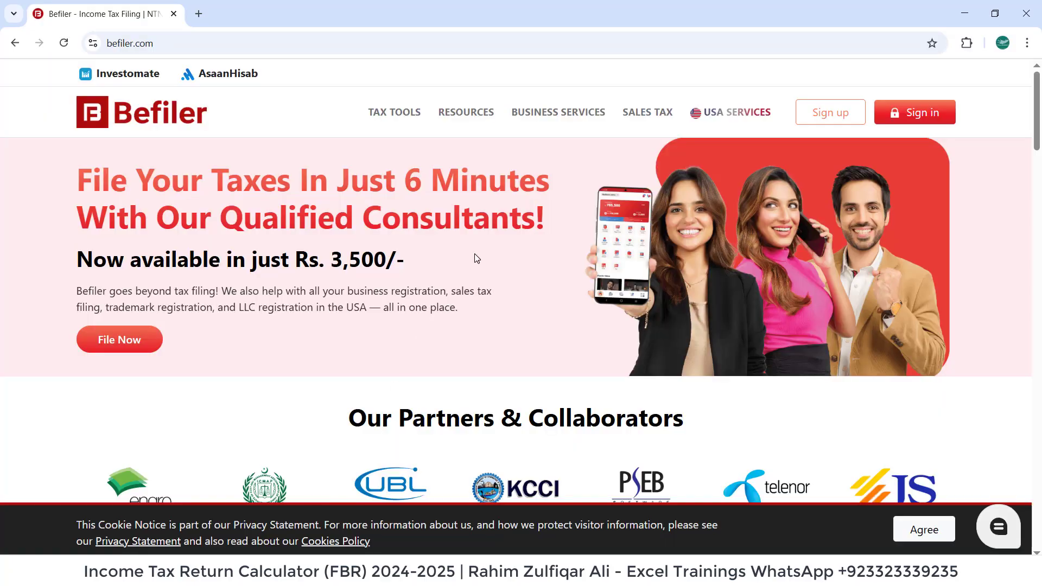
In the browser, look through the Befiler home page and open its Salary Tax Calculator.
{"action": "scroll", "coordinate": [516, 295], "scroll_direction": "down", "scroll_amount": 5}
{"action": "scroll", "coordinate": [518, 296], "scroll_direction": "down", "scroll_amount": 12}
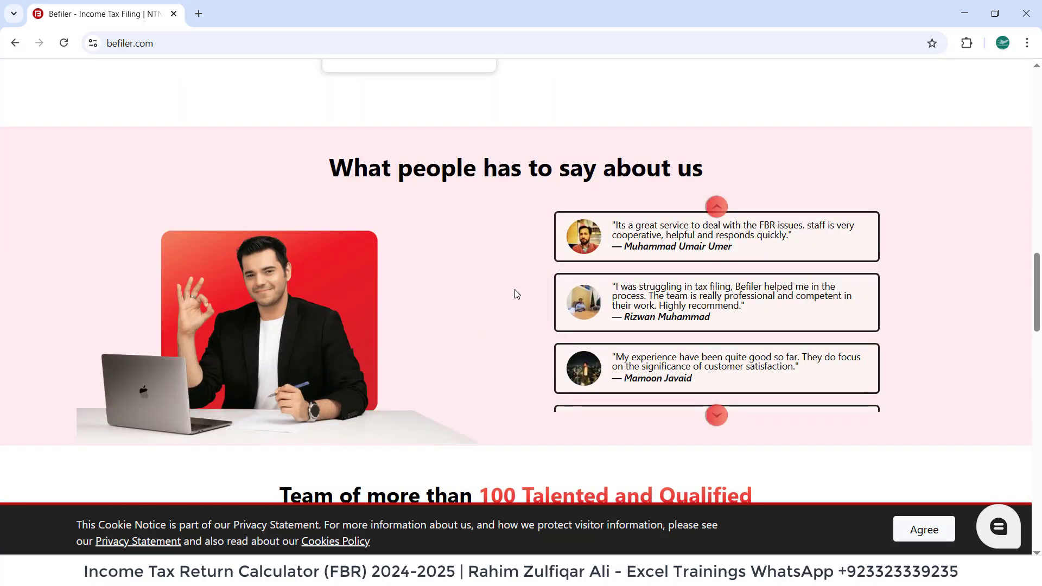
{"action": "scroll", "coordinate": [516, 294], "scroll_direction": "down", "scroll_amount": 18}
{"action": "scroll", "coordinate": [516, 295], "scroll_direction": "up", "scroll_amount": 10}
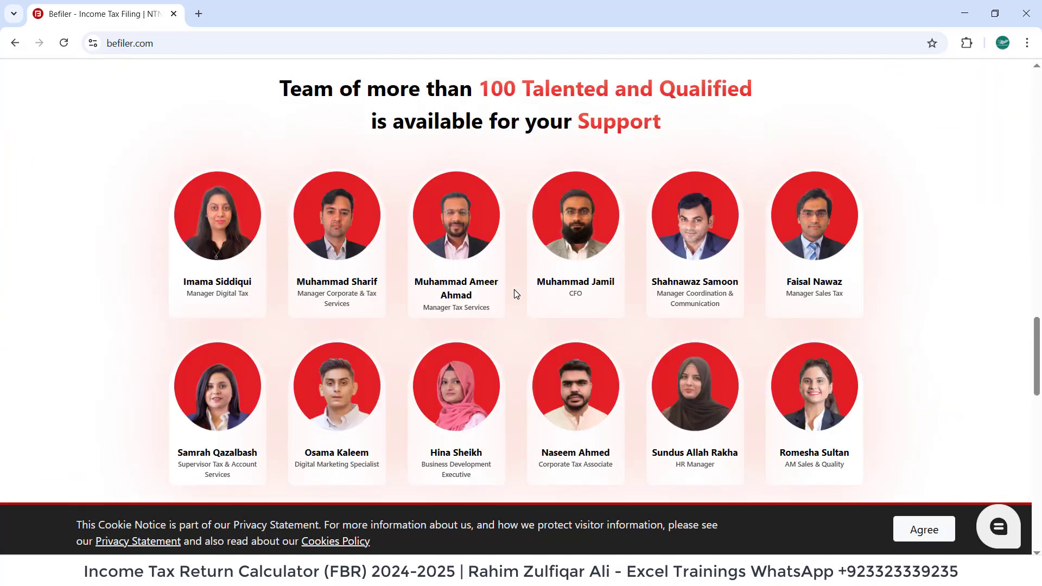
{"action": "scroll", "coordinate": [516, 295], "scroll_direction": "up", "scroll_amount": 20}
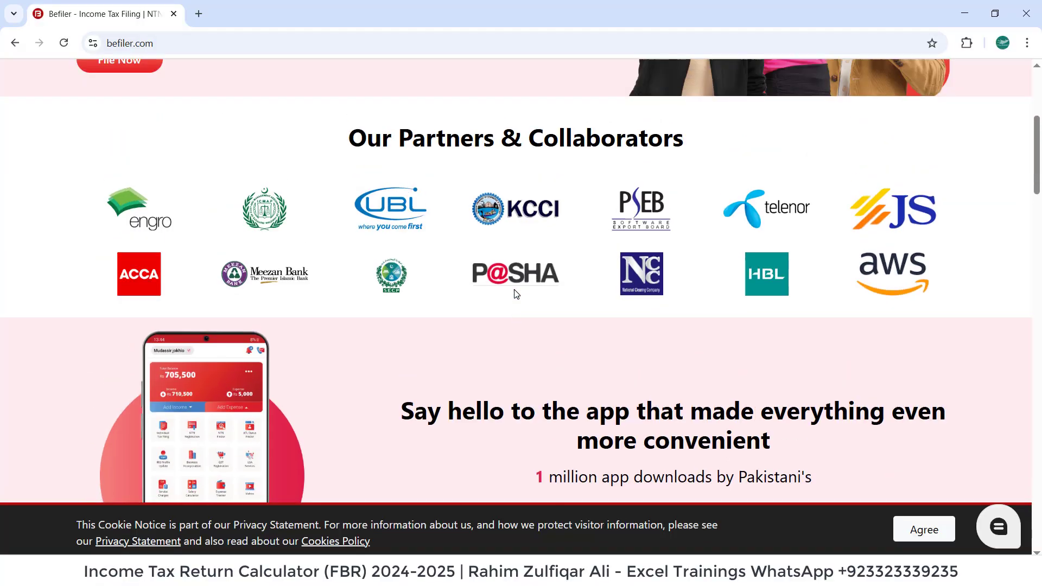
{"action": "scroll", "coordinate": [514, 293], "scroll_direction": "up", "scroll_amount": 5}
{"action": "mouse_move", "coordinate": [372, 104]}
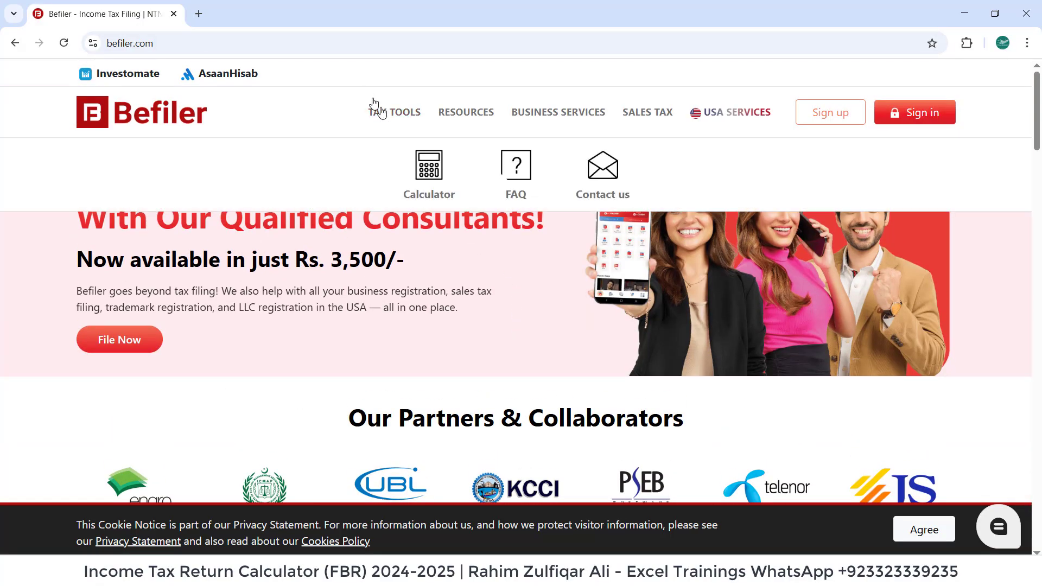
{"action": "left_click", "coordinate": [424, 159]}
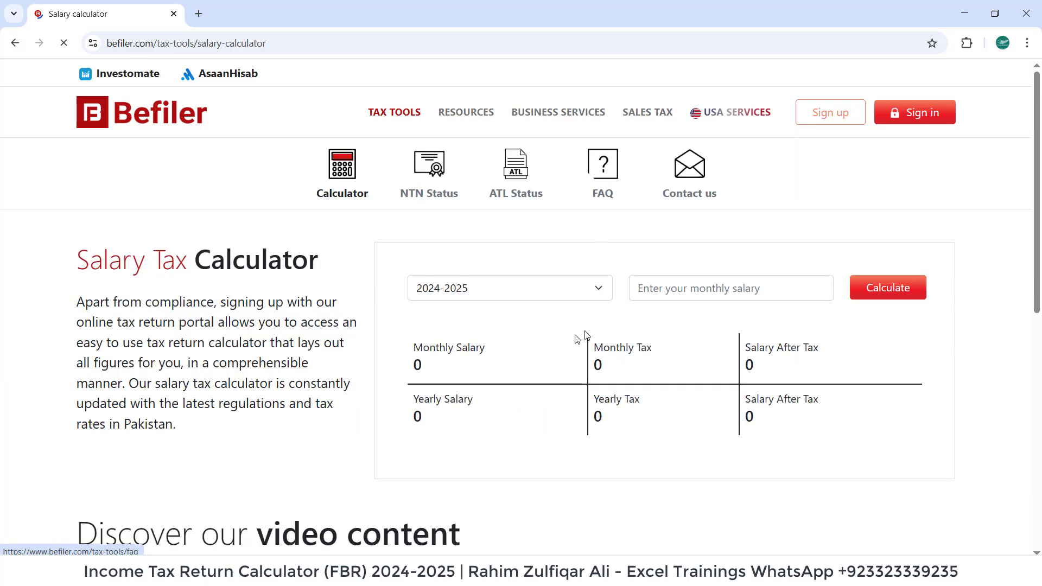
Calculate the salary tax for tax year 2024-2025 with a monthly salary of 225,000.
{"action": "left_click", "coordinate": [565, 295]}
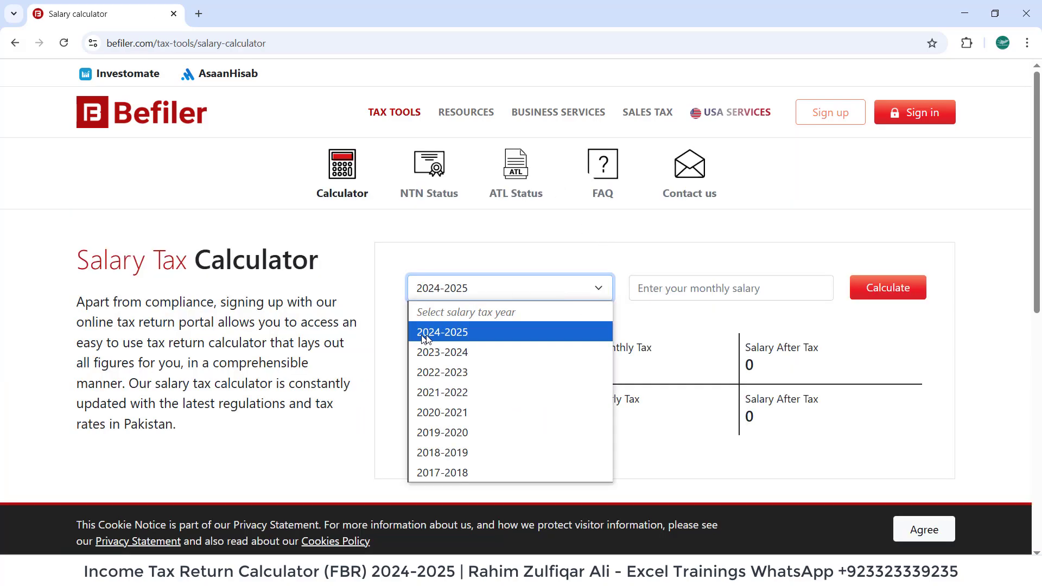
{"action": "left_click", "coordinate": [467, 336]}
{"action": "left_click", "coordinate": [693, 285]}
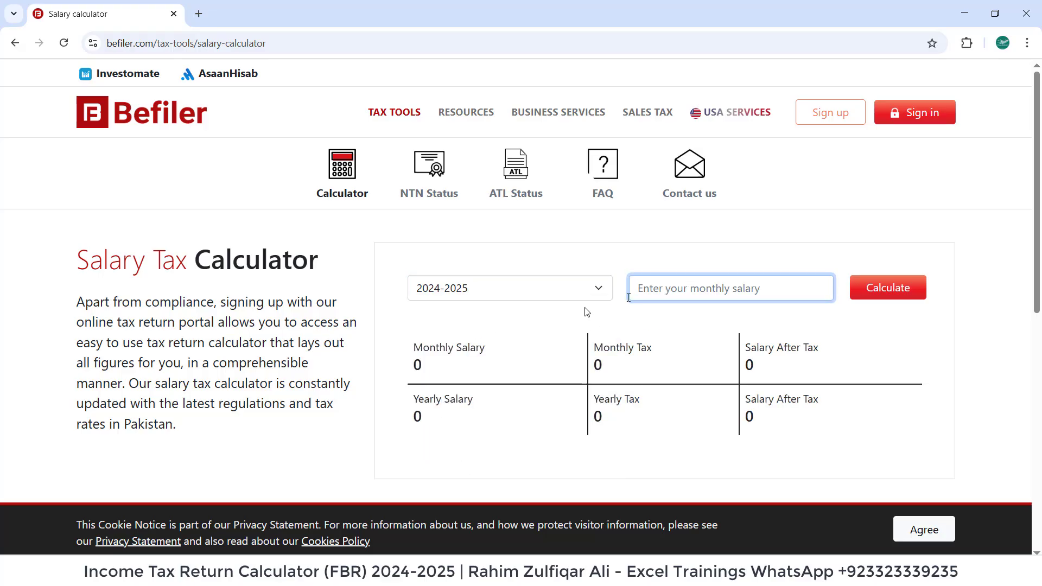
{"action": "key", "text": "alt+Tab"}
{"action": "type", "text": "22,500"}
{"action": "left_click", "coordinate": [881, 293]}
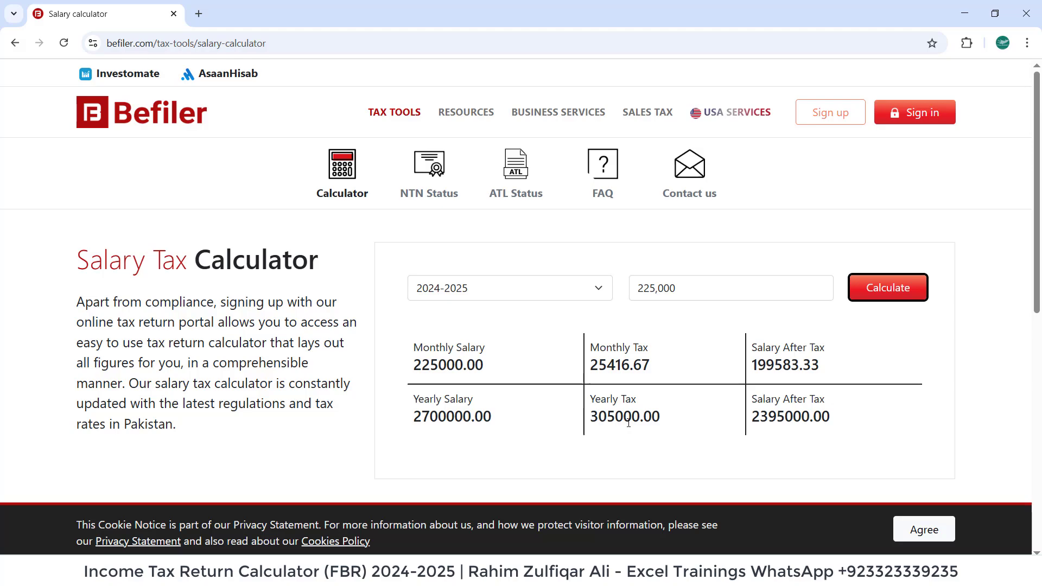
Back in the Excel workbook, compare the Yearly Tax and Per Month Tax with the Befiler results and recheck the Yearly Tax formula.
{"action": "key", "text": "alt+Tab"}
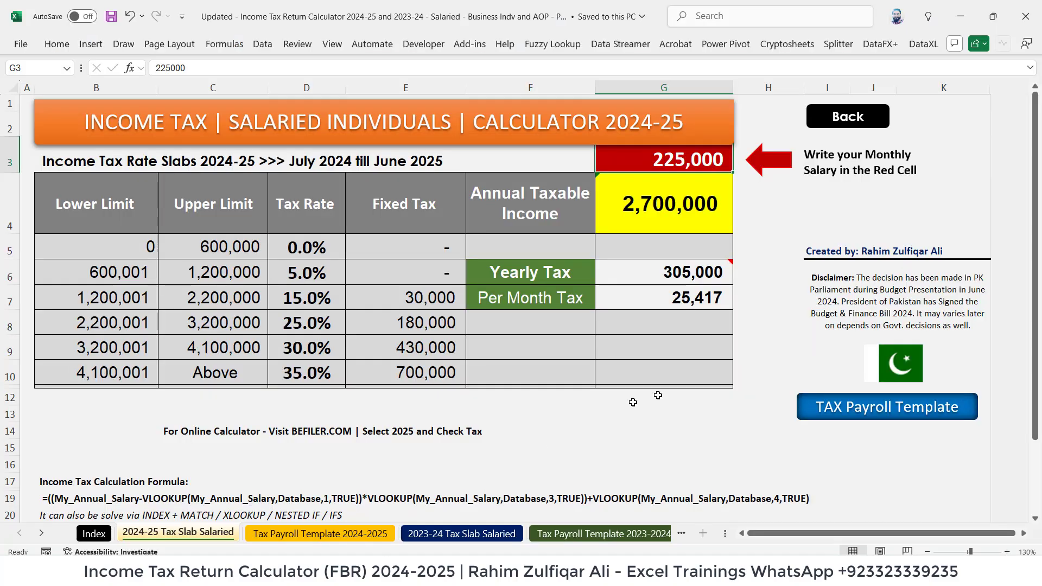
{"action": "left_click", "coordinate": [687, 277]}
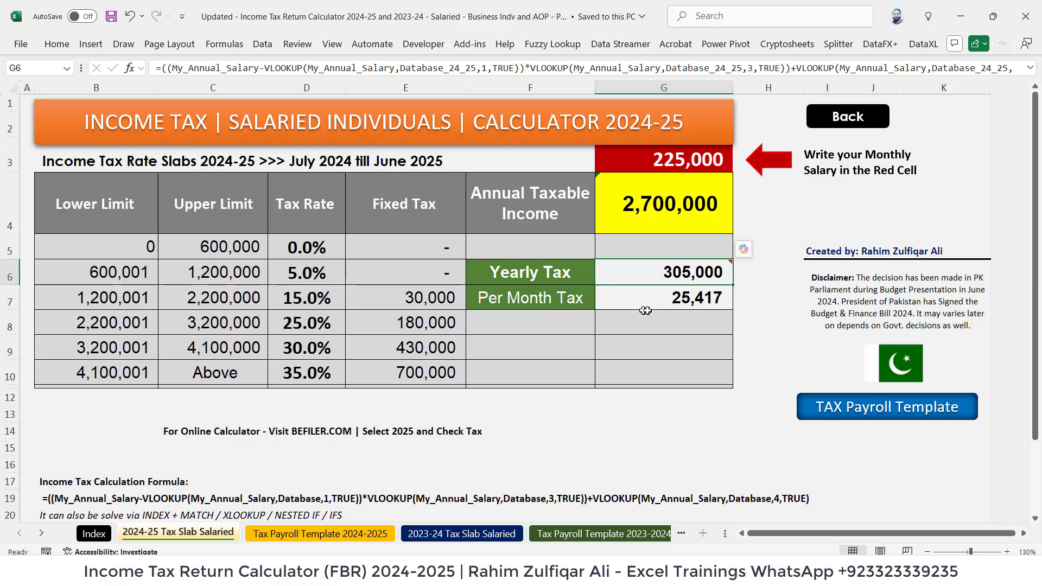
{"action": "left_click", "coordinate": [685, 305]}
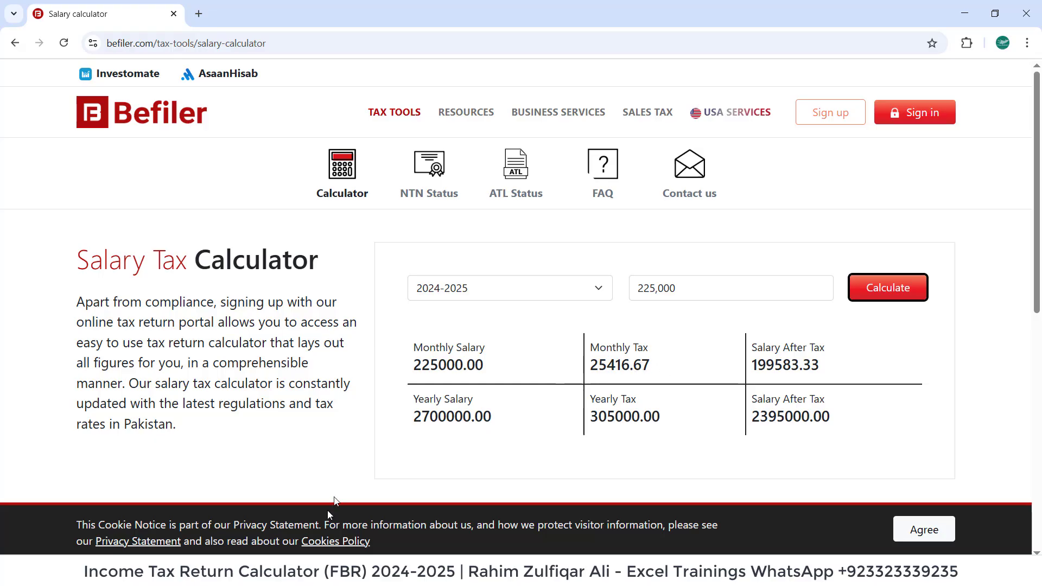
{"action": "key", "text": "alt+Tab"}
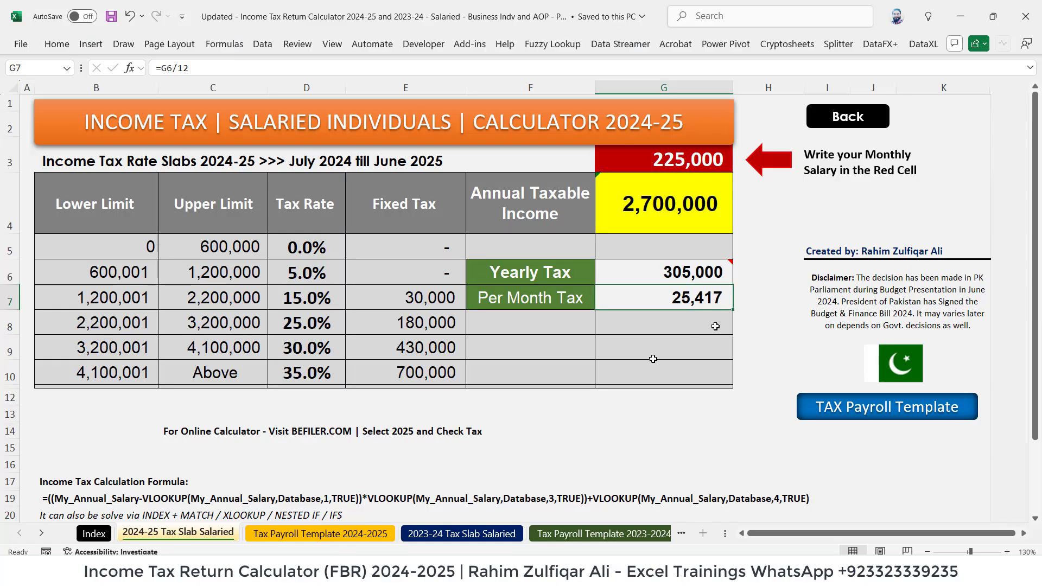
{"action": "double_click", "coordinate": [693, 273]}
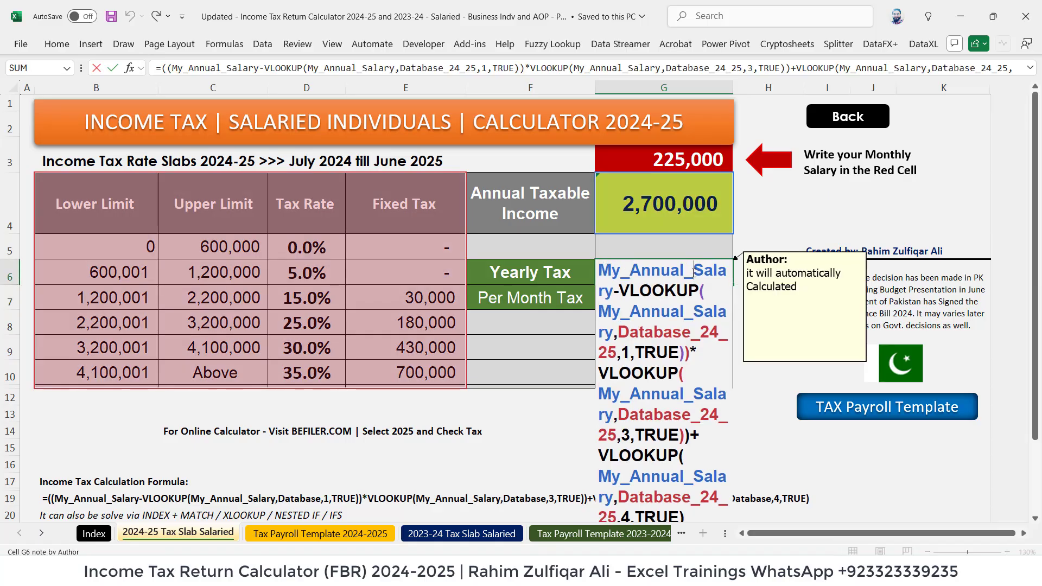
{"action": "key", "text": "Escape"}
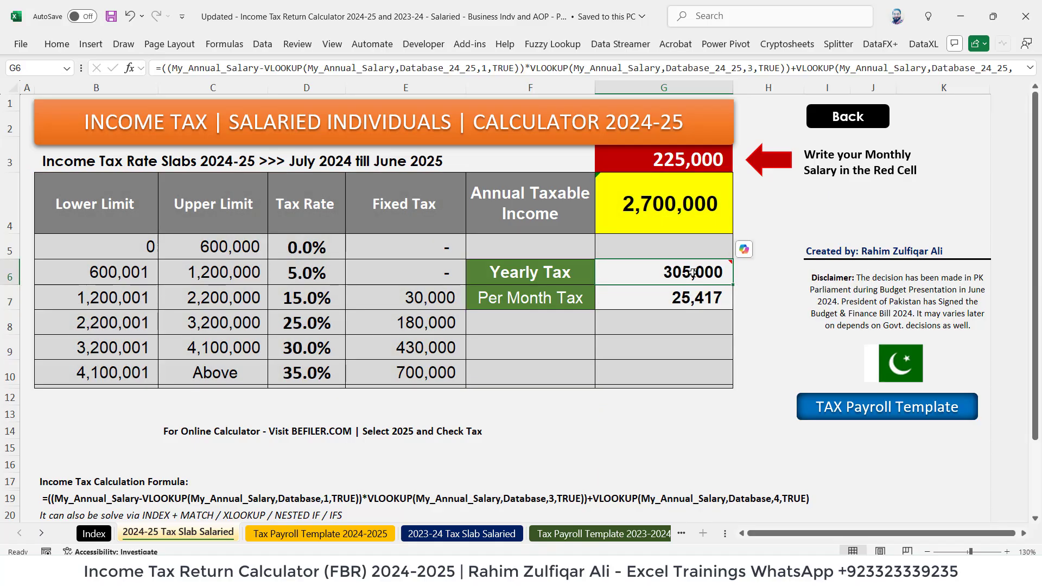
{"action": "left_click", "coordinate": [615, 293]}
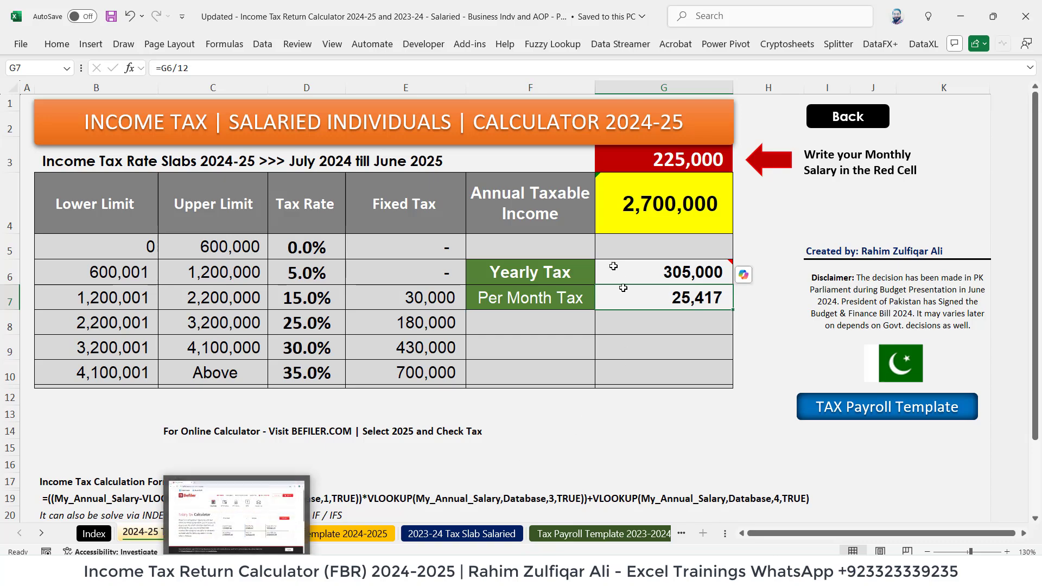
Set the monthly salary in the red cell G3 to 50000.
{"action": "left_click", "coordinate": [654, 160]}
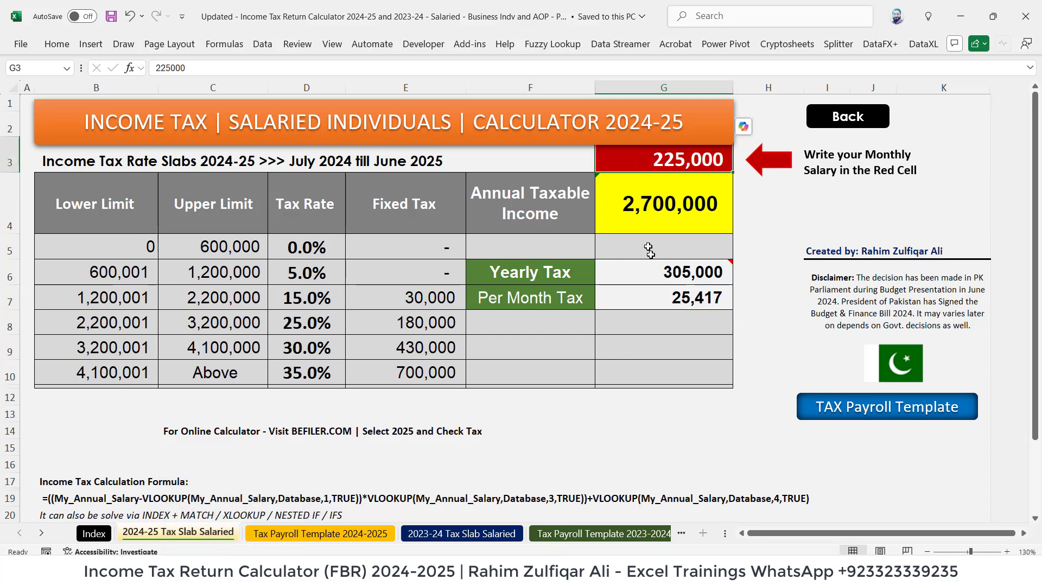
{"action": "mouse_move", "coordinate": [653, 261]}
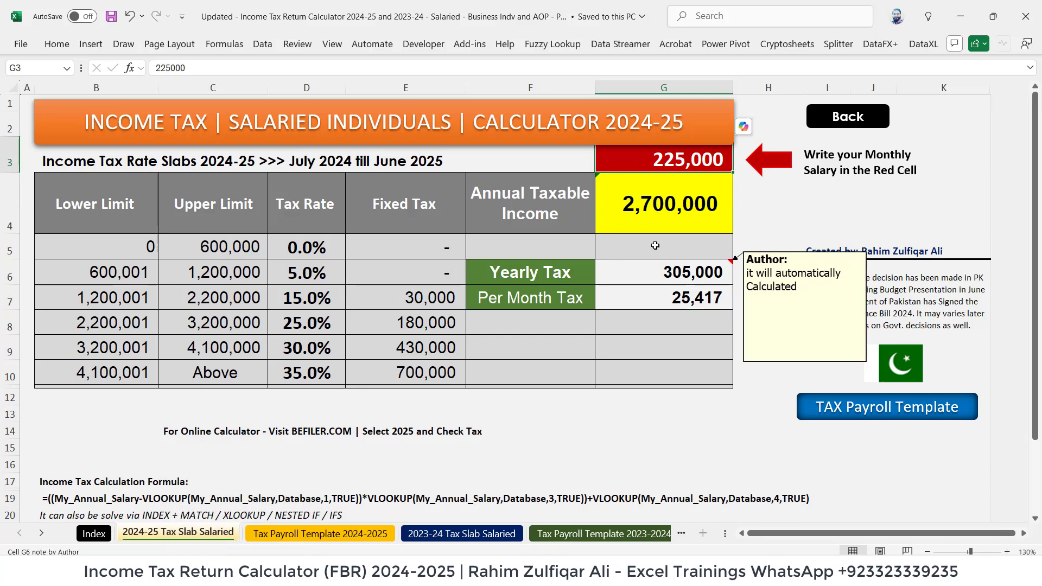
{"action": "type", "text": "50000"}
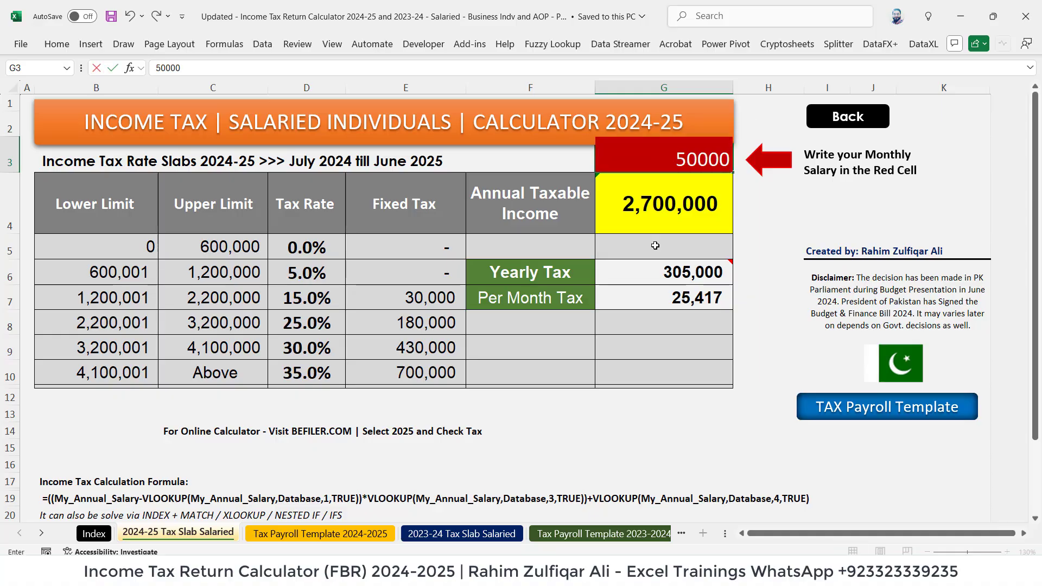
{"action": "key", "text": "Return"}
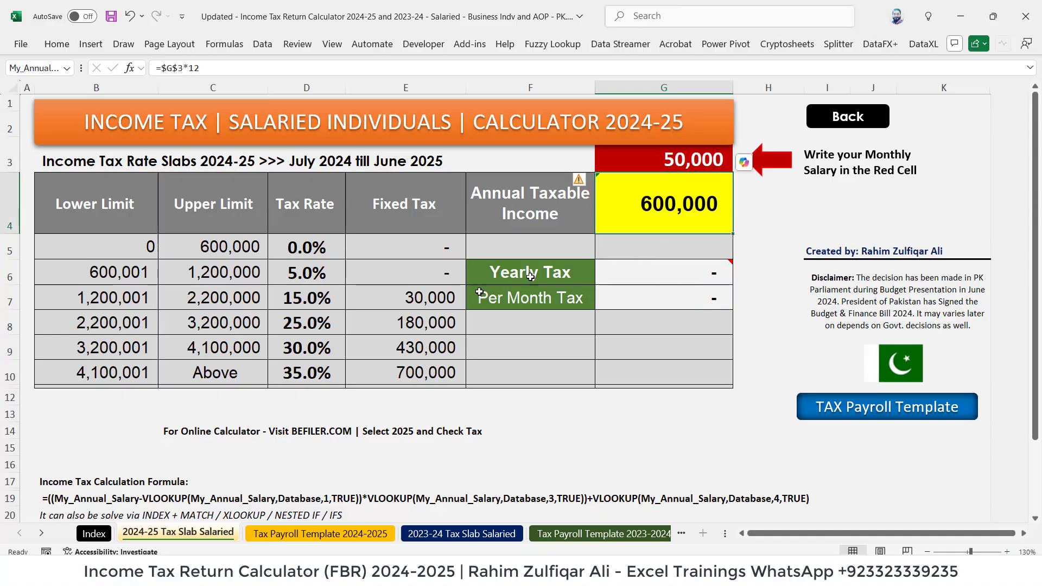
Check the first slab's limits, tax rate and fixed tax against the annual taxable income and the calculated yearly and monthly tax.
{"action": "left_click_drag", "start_coordinate": [142, 249], "coordinate": [176, 246]}
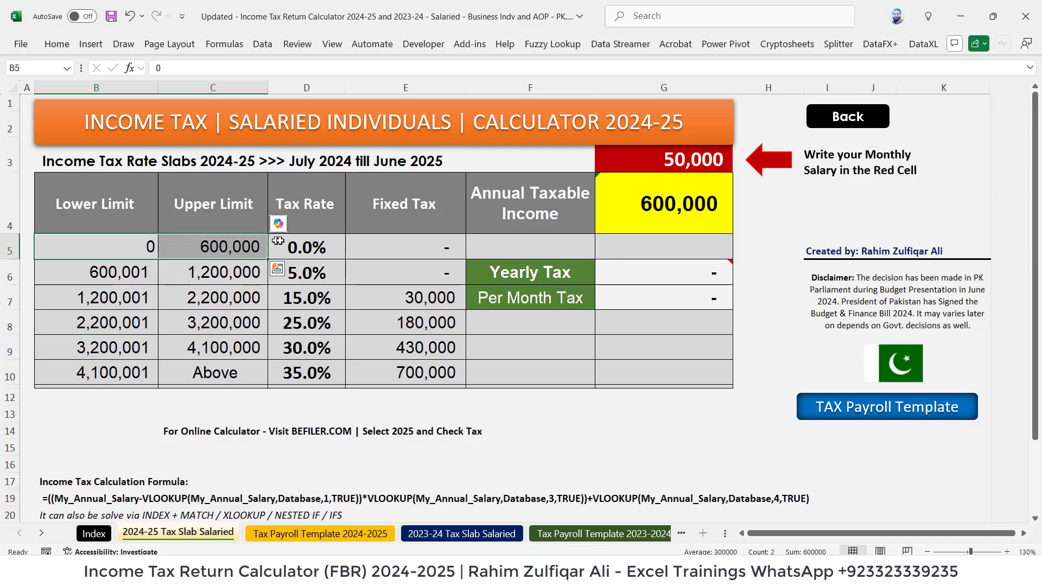
{"action": "left_click", "coordinate": [298, 242]}
{"action": "left_click", "coordinate": [426, 251]}
{"action": "left_click", "coordinate": [648, 209]}
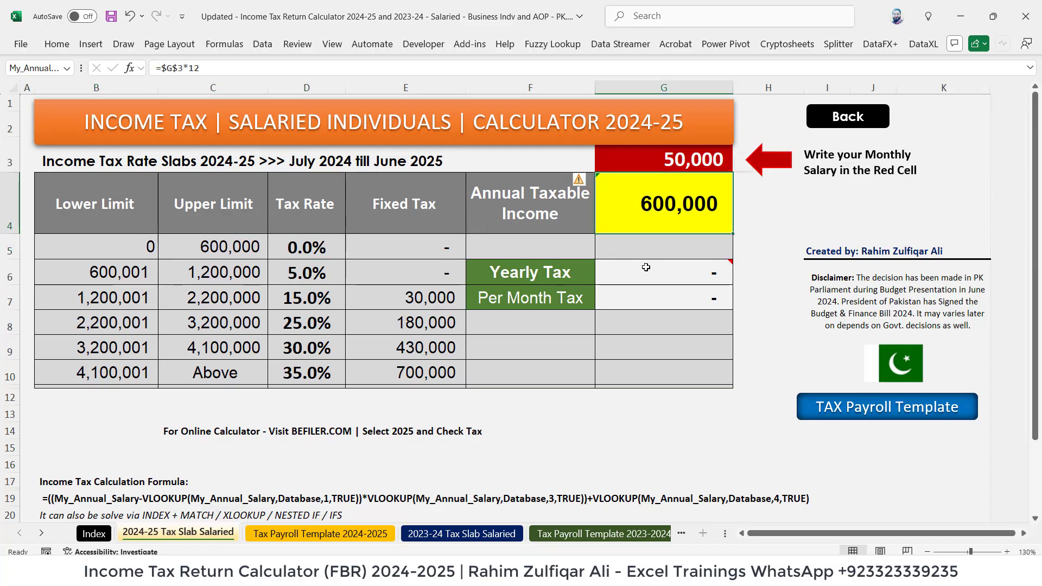
{"action": "left_click", "coordinate": [651, 300]}
{"action": "left_click", "coordinate": [656, 270]}
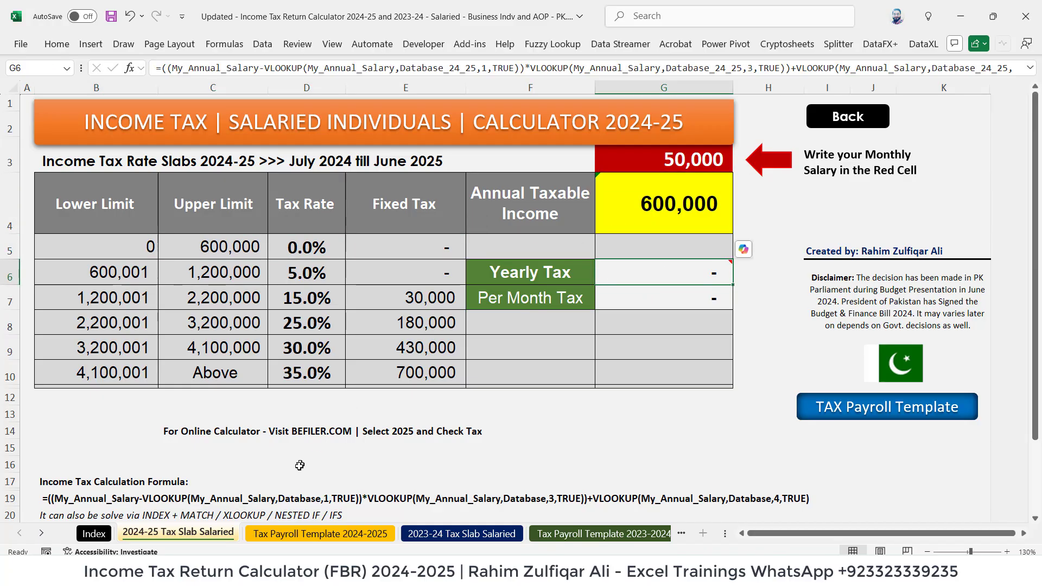
In the browser, recalculate the Befiler salary tax for a monthly salary of 50,000.
{"action": "key", "text": "alt+Tab"}
{"action": "left_click_drag", "start_coordinate": [682, 287], "coordinate": [559, 290]}
{"action": "type", "text": "500000"}
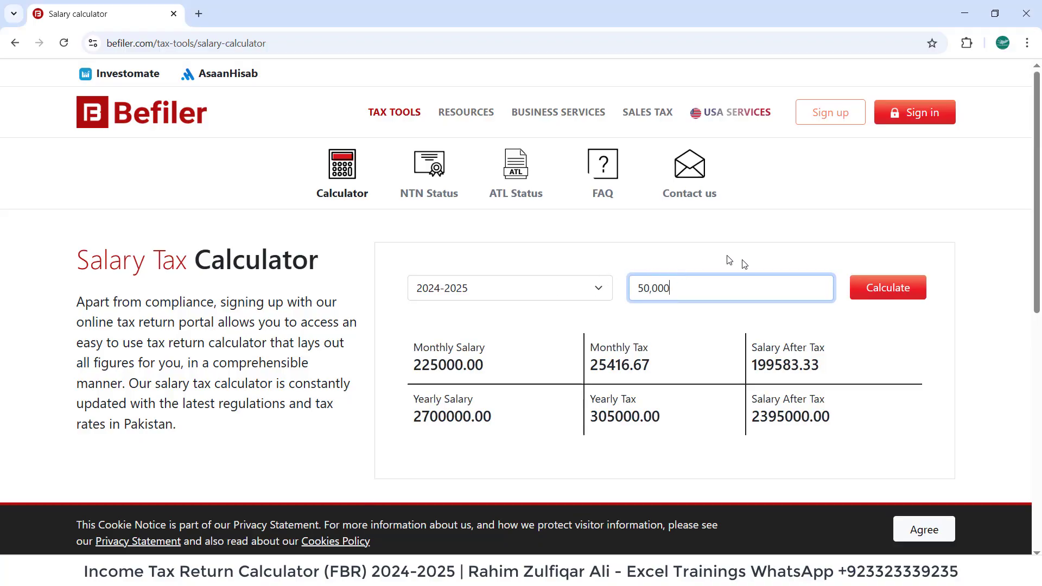
{"action": "left_click", "coordinate": [894, 298]}
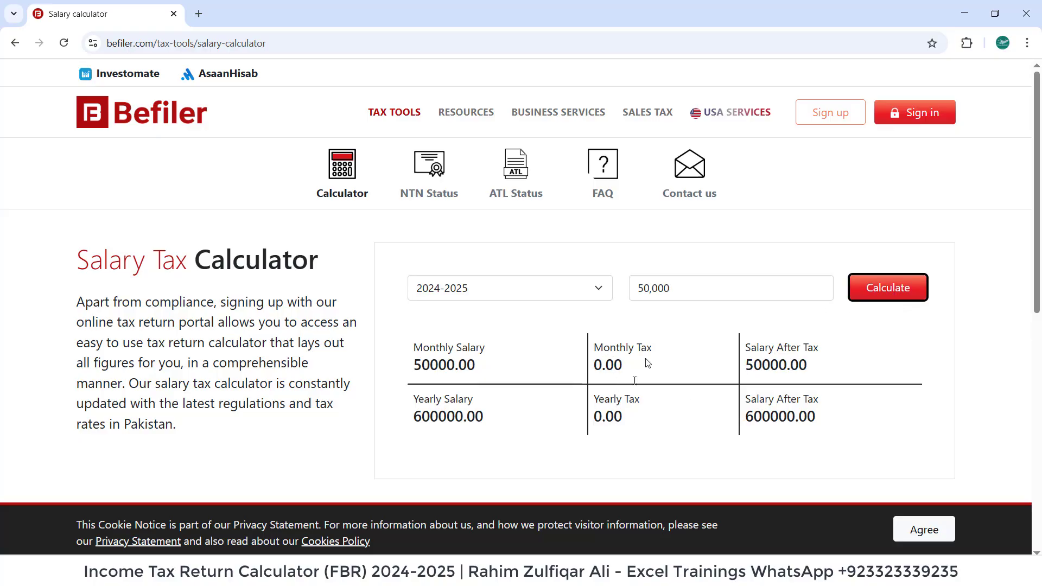
In the Excel workbook, set the monthly salary in G3 to 325000 and check the Yearly Tax.
{"action": "key", "text": "alt+Tab"}
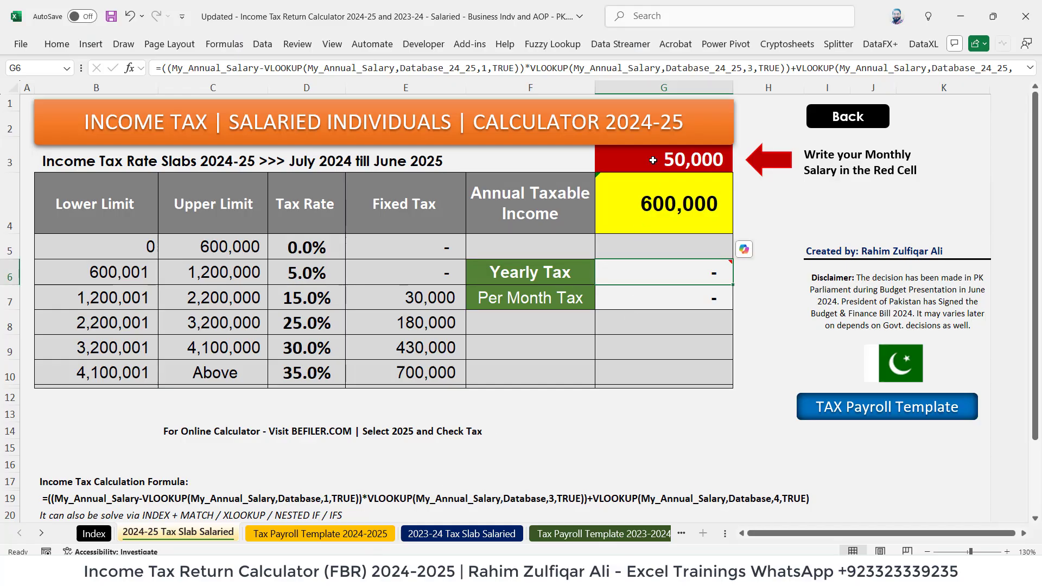
{"action": "type", "text": "325000"}
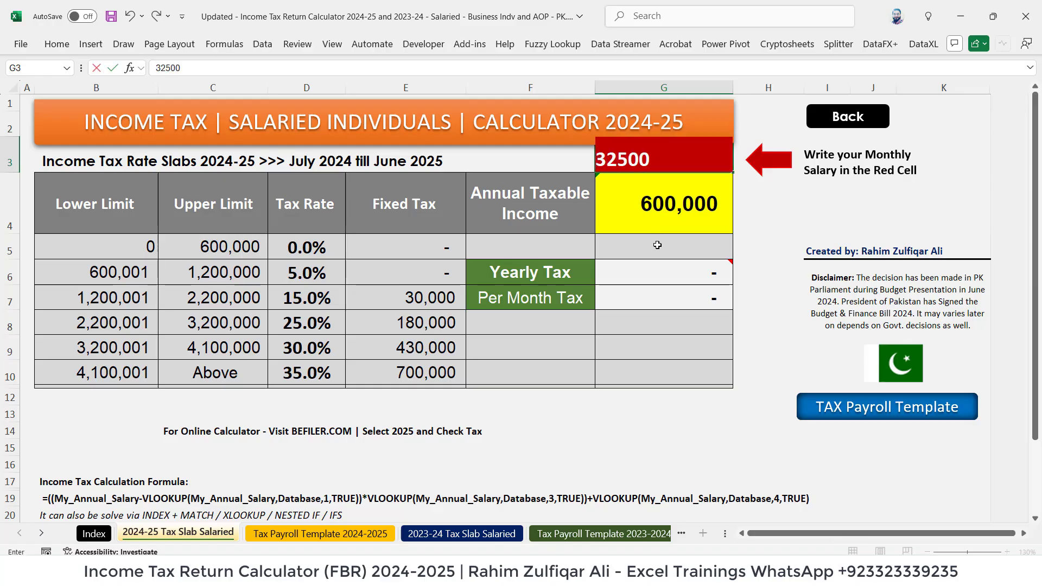
{"action": "key", "text": "Return"}
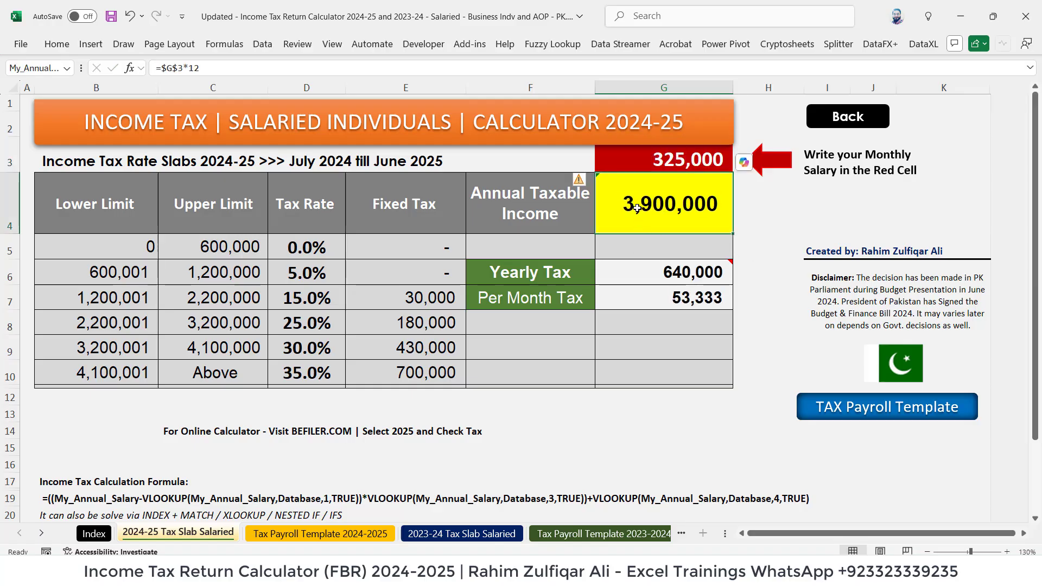
{"action": "left_click", "coordinate": [661, 270]}
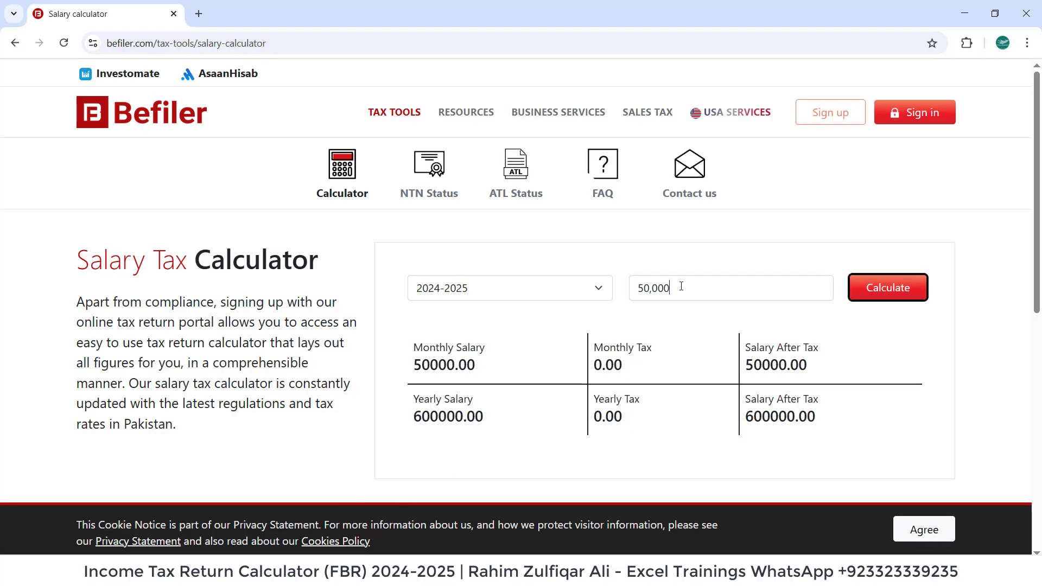
In the browser, recalculate the Befiler salary tax for a monthly salary of 325,000.
{"action": "double_click", "coordinate": [679, 289]}
{"action": "type", "text": "3250000"}
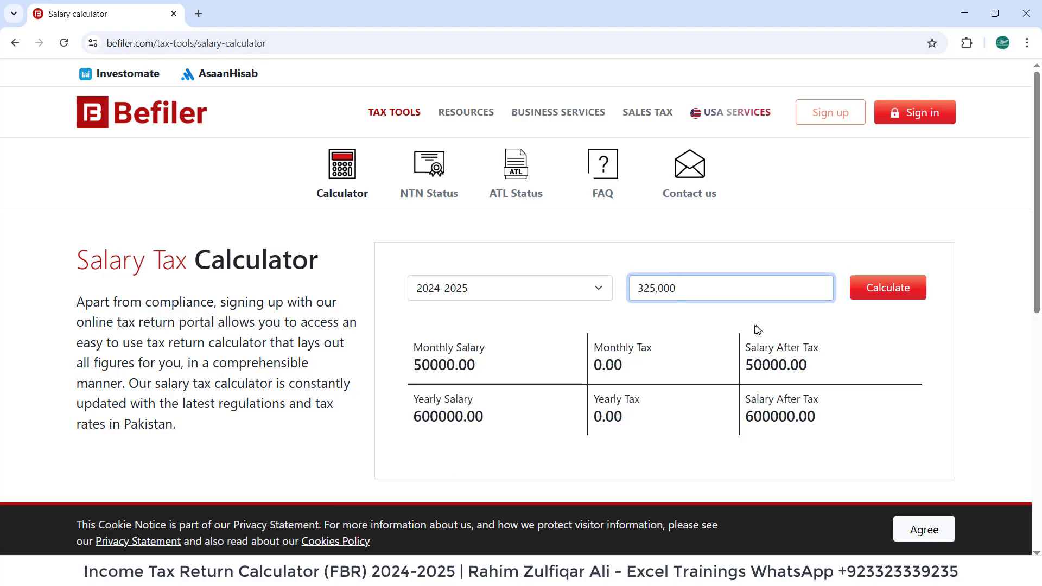
{"action": "left_click", "coordinate": [870, 289]}
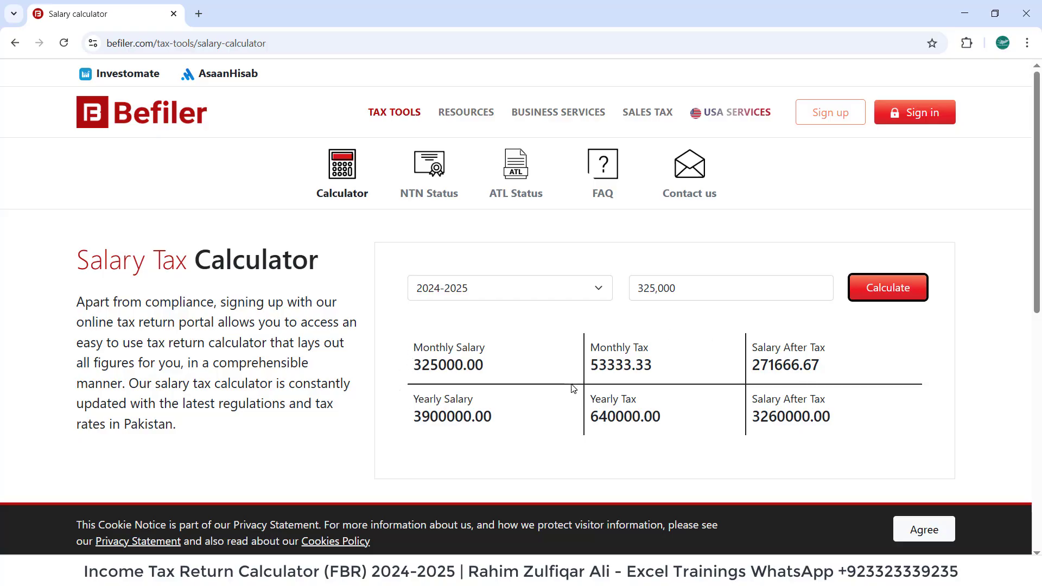
In the Excel workbook, check the Yearly Tax and the Per Month Tax for the 325,000 monthly salary.
{"action": "key", "text": "alt+Tab"}
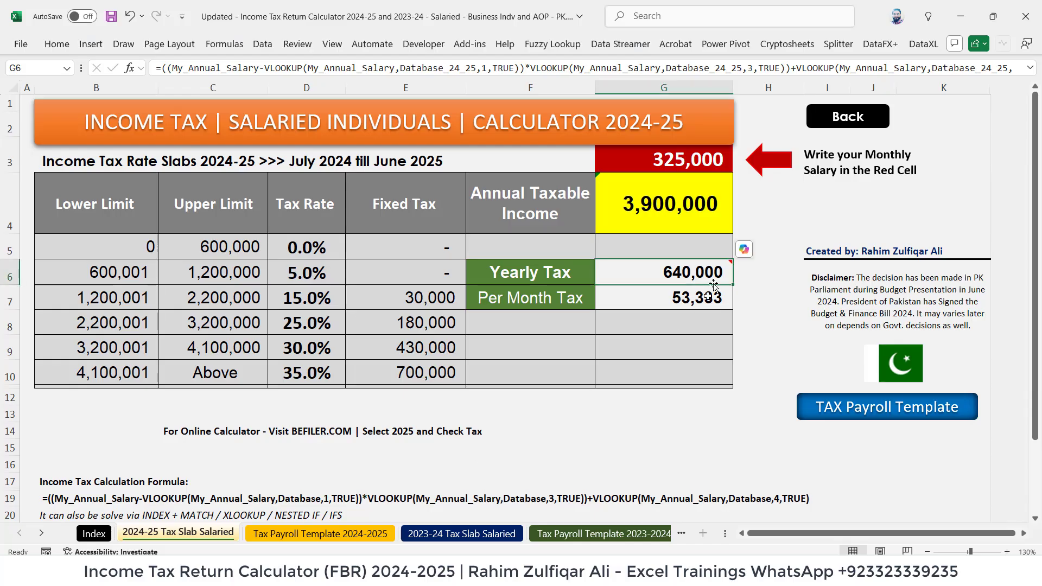
{"action": "key", "text": "Down"}
{"action": "key", "text": "Up"}
{"action": "key", "text": "Down"}
{"action": "left_click", "coordinate": [517, 299]}
{"action": "left_click", "coordinate": [624, 293]}
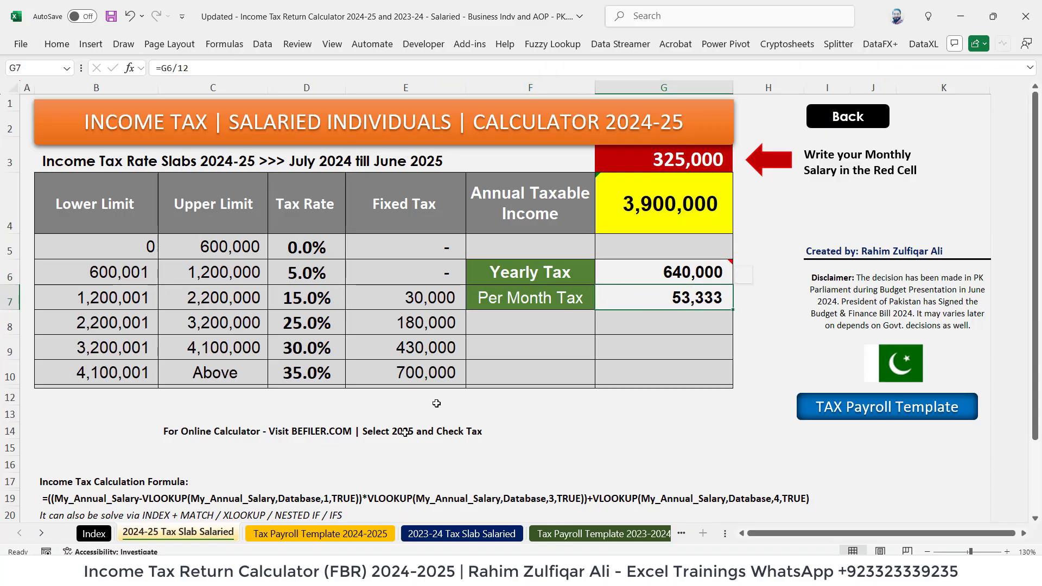
In the browser, check Befiler's Monthly Tax for the 325,000 salary against the workbook's Per Month Tax.
{"action": "key", "text": "alt+Tab"}
{"action": "left_click_drag", "start_coordinate": [599, 365], "coordinate": [647, 361]}
{"action": "left_click", "coordinate": [648, 362]}
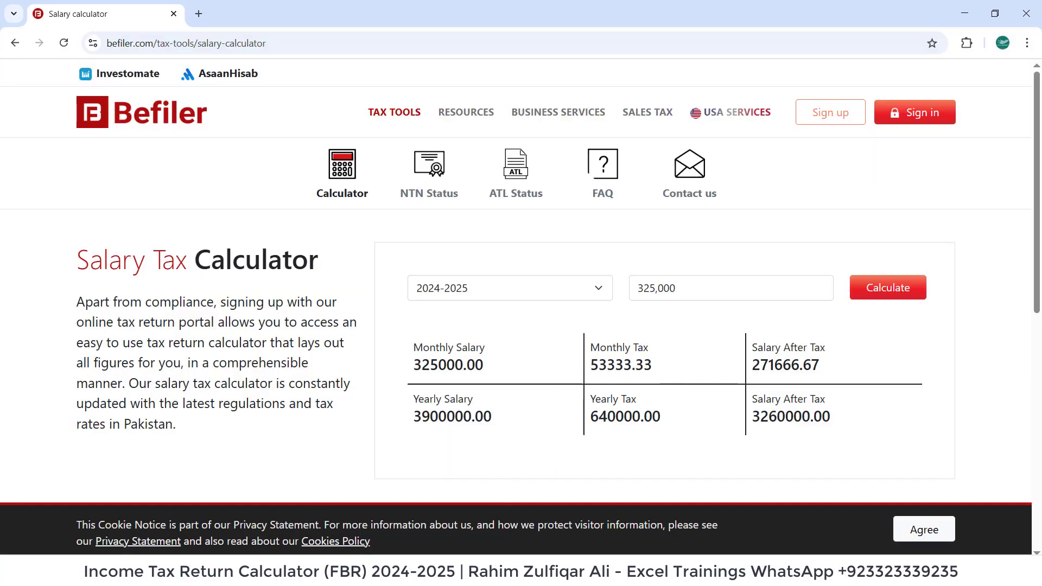
In the Excel workbook, inspect the Yearly Tax formula in G6 and its monthly and annual salary inputs, leaving it unchanged.
{"action": "key", "text": "alt+Tab"}
{"action": "left_click", "coordinate": [685, 274]}
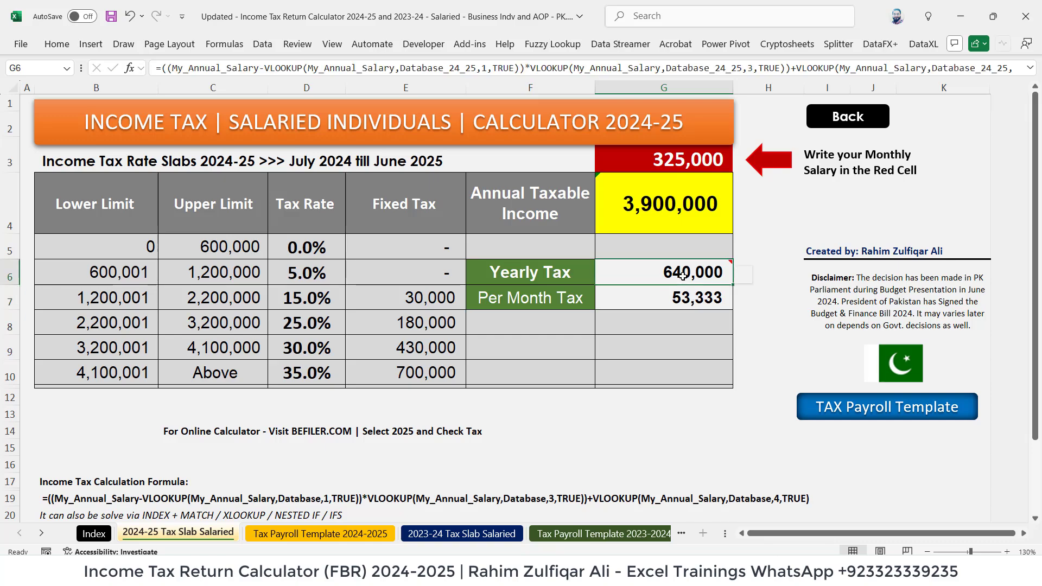
{"action": "double_click", "coordinate": [683, 277]}
{"action": "key", "text": "Escape"}
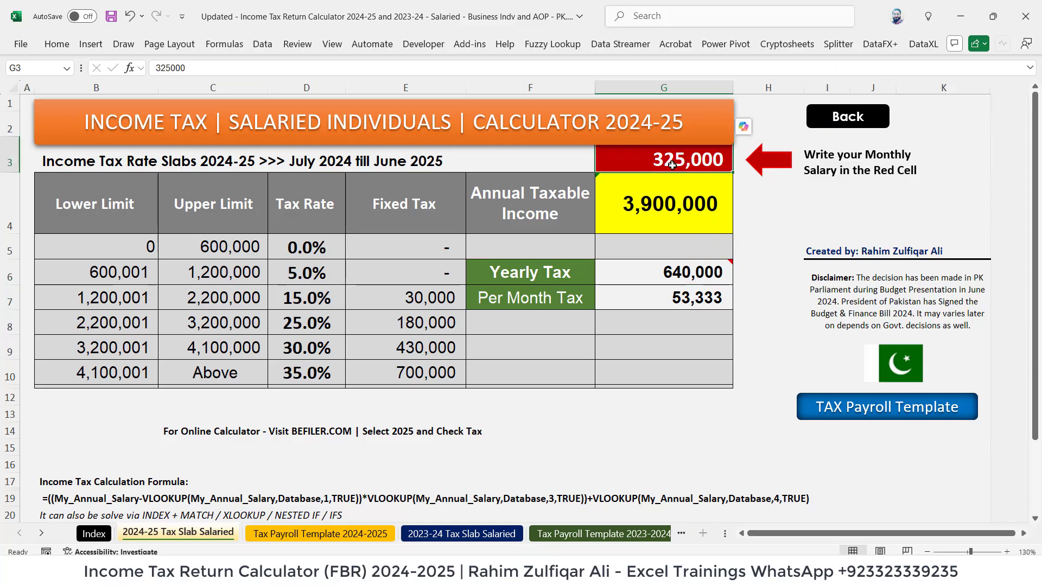
{"action": "left_click", "coordinate": [673, 210]}
{"action": "double_click", "coordinate": [633, 278]}
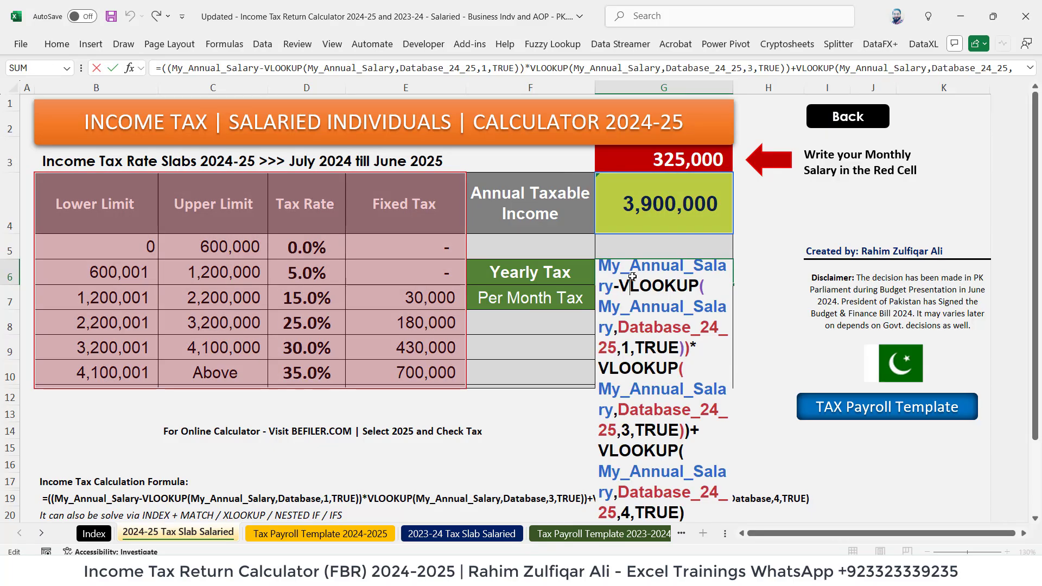
{"action": "key", "text": "Escape"}
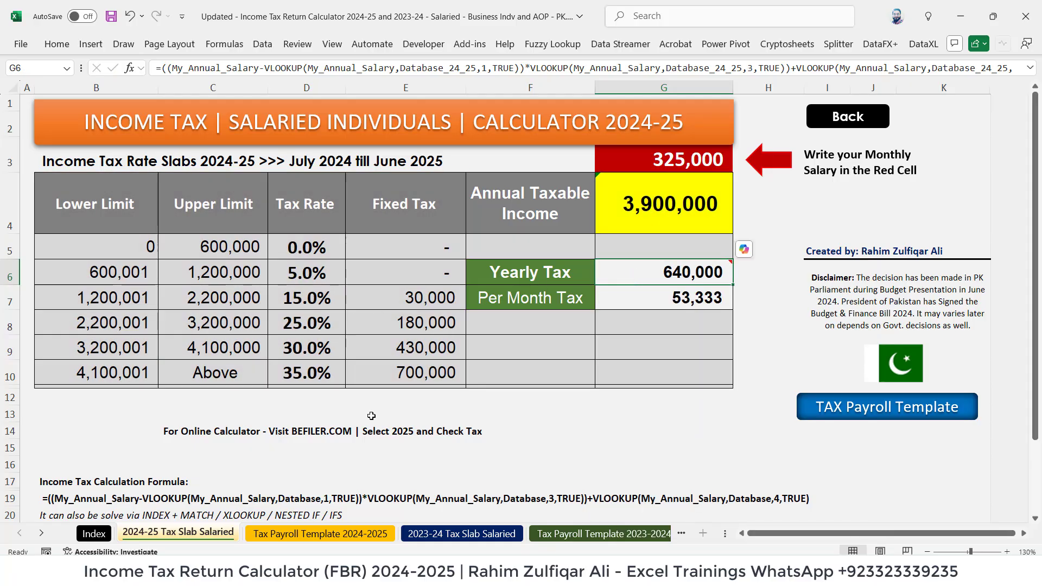
Open the Tax Payroll Template 2024-2025 sheet and review the Employee ID, Employee Name and Date of Joining columns.
{"action": "left_click", "coordinate": [354, 539]}
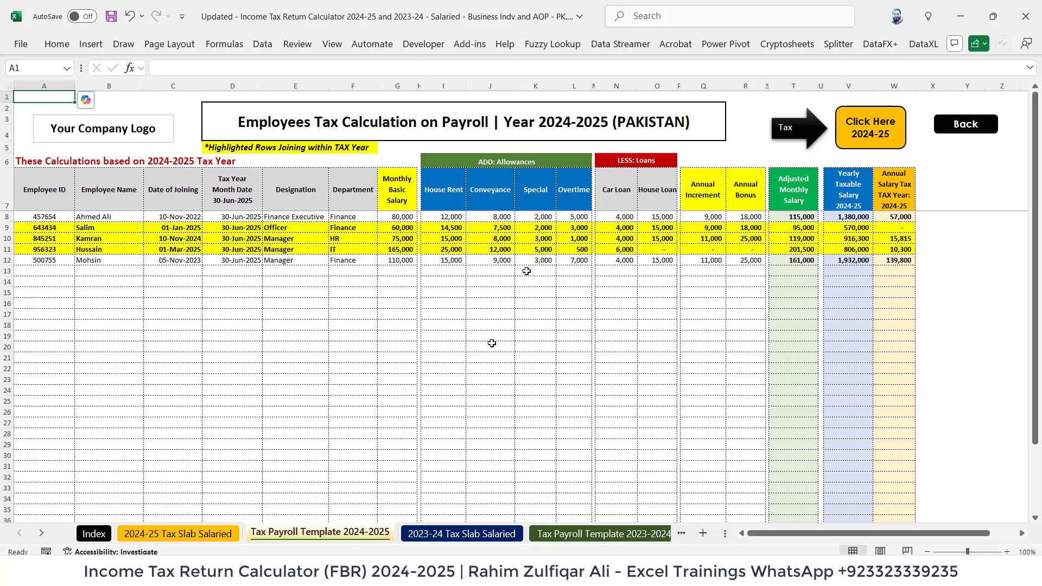
{"action": "left_click", "coordinate": [292, 230]}
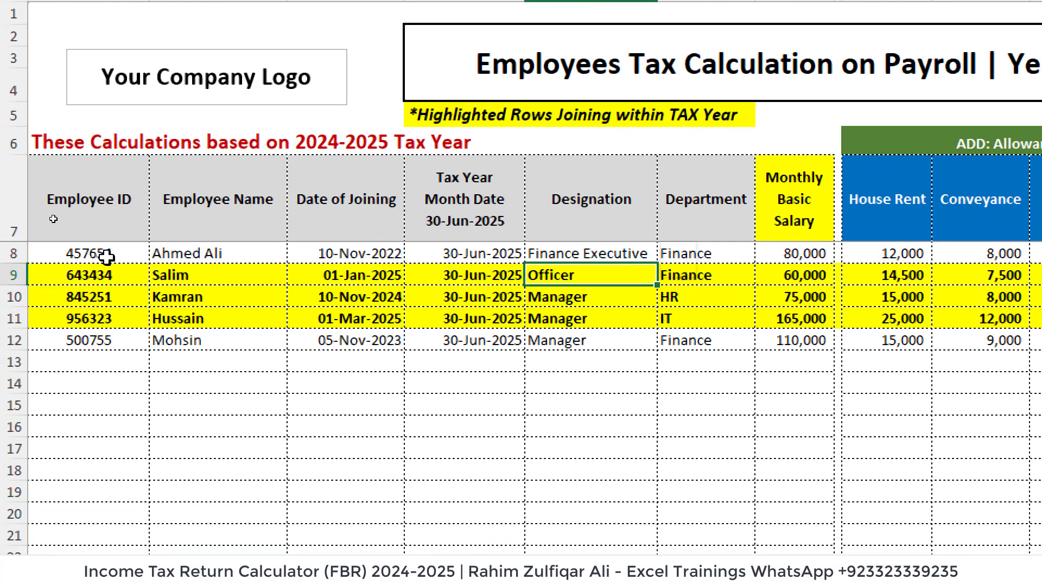
{"action": "left_click_drag", "start_coordinate": [106, 257], "coordinate": [103, 434]}
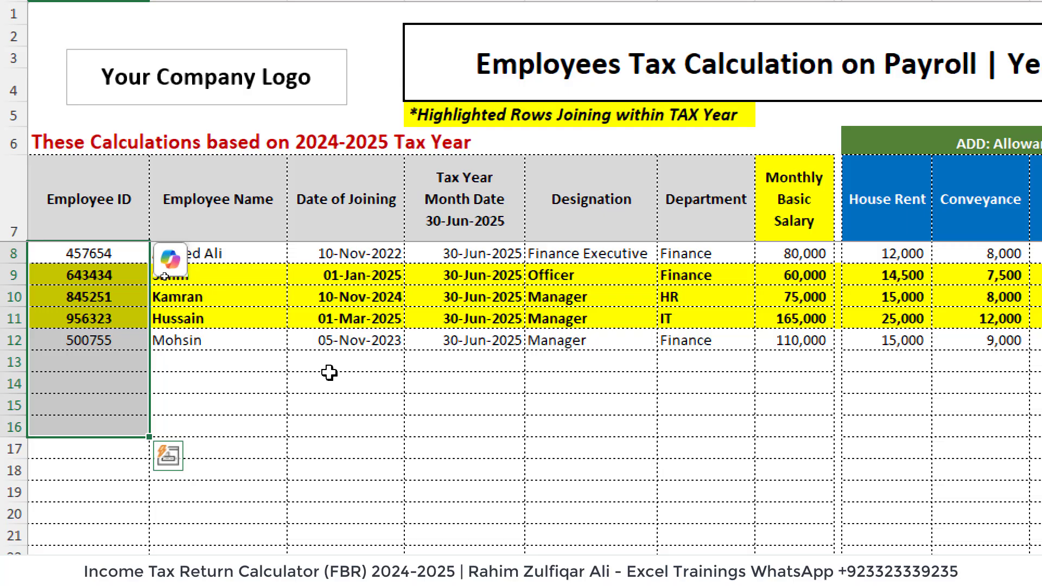
{"action": "left_click_drag", "start_coordinate": [73, 255], "coordinate": [90, 542]}
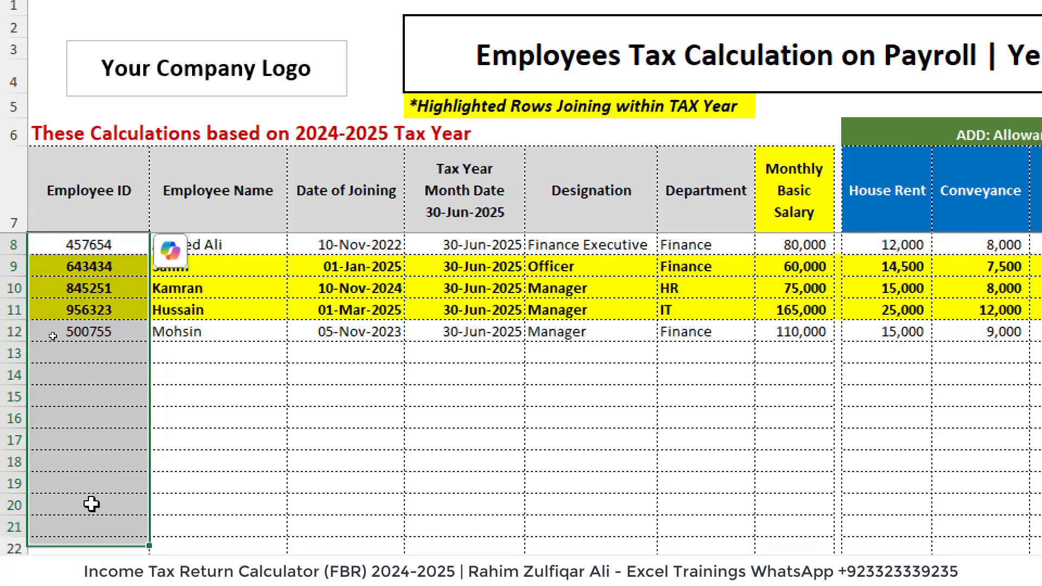
{"action": "left_click_drag", "start_coordinate": [231, 243], "coordinate": [220, 545]}
{"action": "left_click_drag", "start_coordinate": [383, 239], "coordinate": [319, 546]}
{"action": "left_click", "coordinate": [356, 379]}
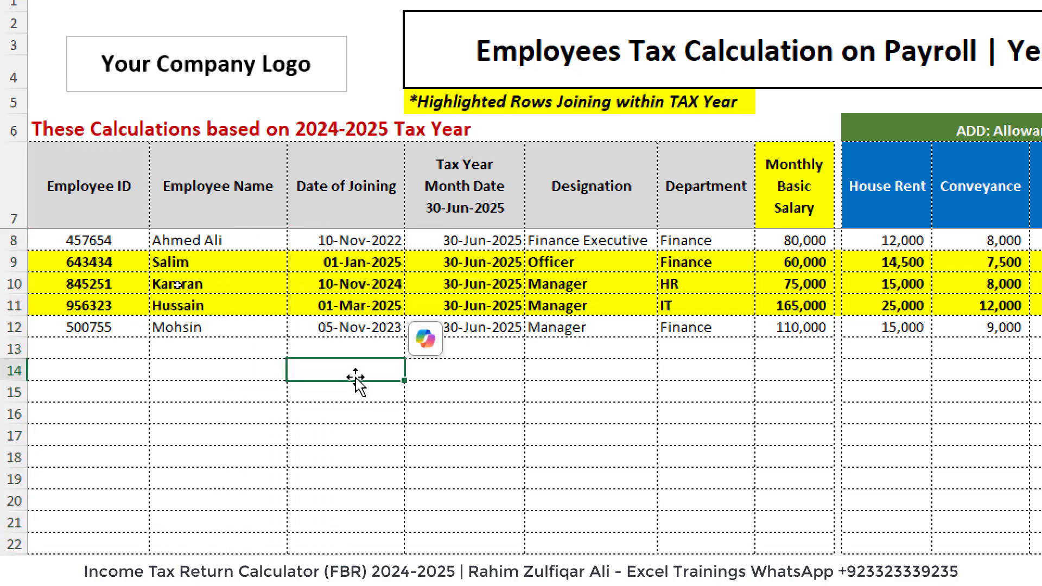
Review the Tax Year Month Date, Designation and Department columns of the payroll table.
{"action": "left_click", "coordinate": [483, 236]}
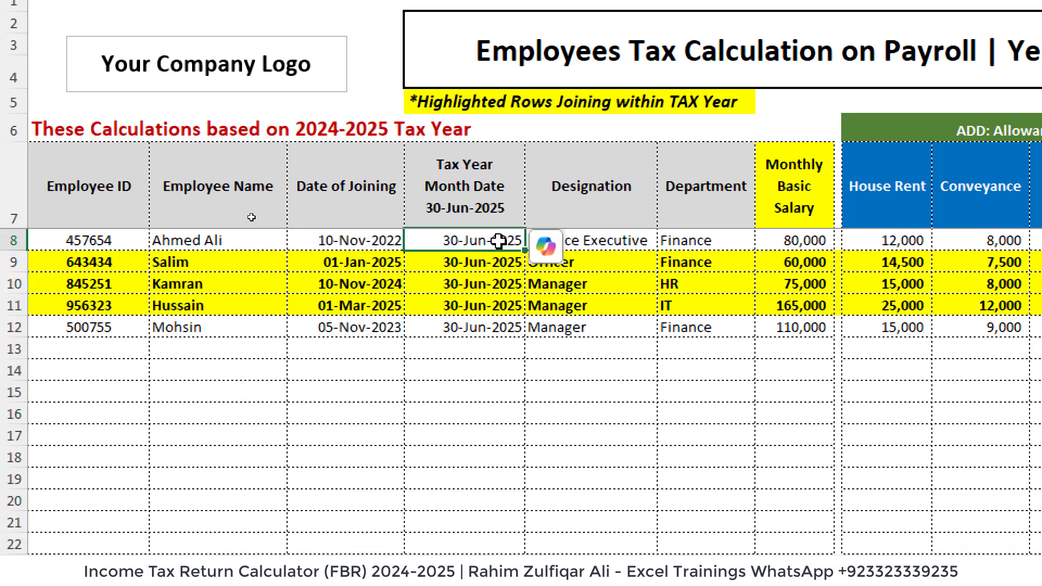
{"action": "left_click", "coordinate": [478, 307]}
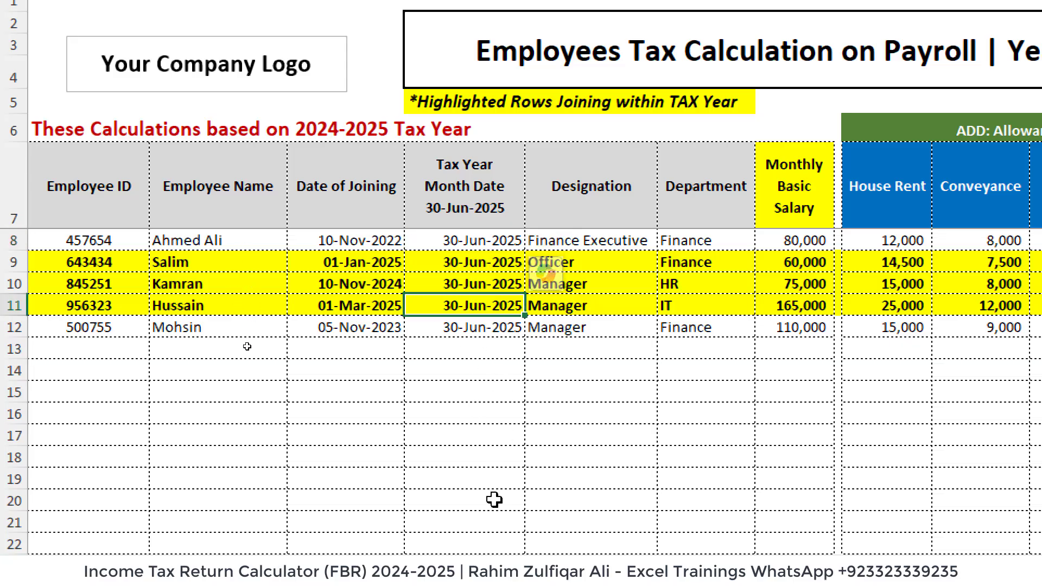
{"action": "left_click", "coordinate": [470, 243]}
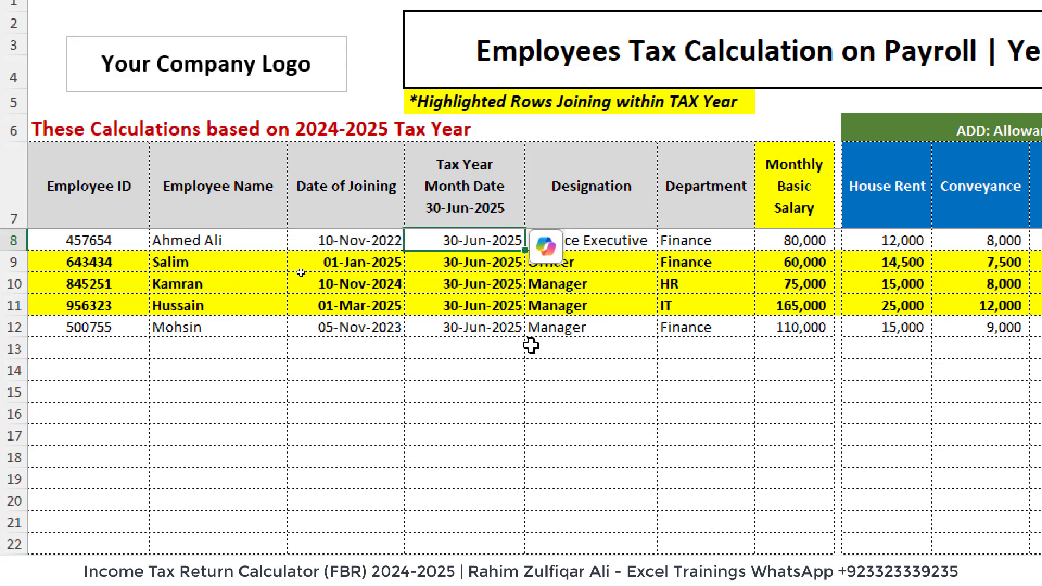
{"action": "left_click_drag", "start_coordinate": [609, 240], "coordinate": [607, 262]}
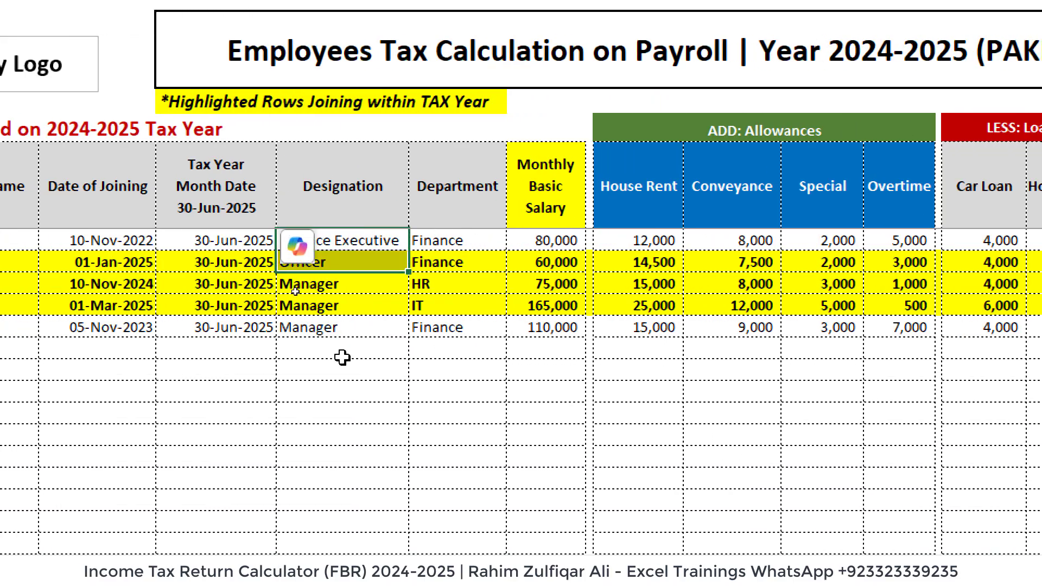
{"action": "left_click_drag", "start_coordinate": [342, 357], "coordinate": [338, 475]}
{"action": "left_click_drag", "start_coordinate": [478, 242], "coordinate": [443, 454]}
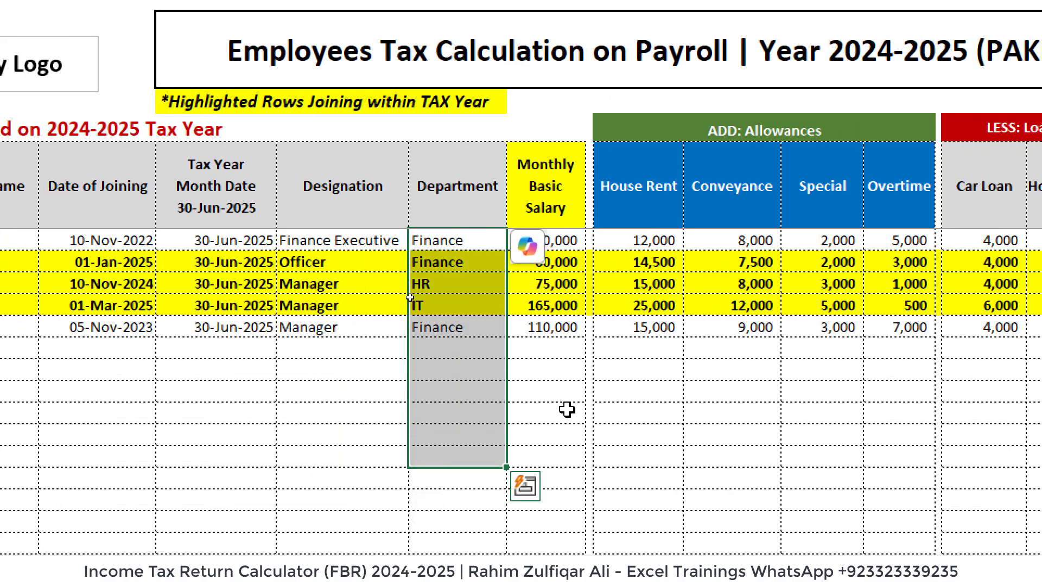
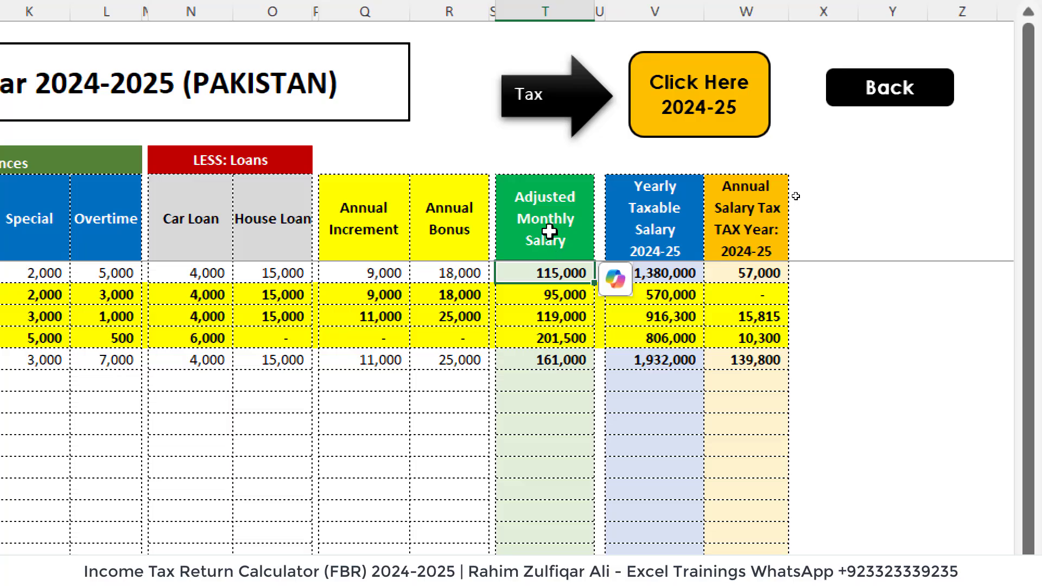
Inspect the Yearly Taxable Salary 2024-25 formula for the first employee in V8, leaving it unchanged.
{"action": "left_click", "coordinate": [664, 270]}
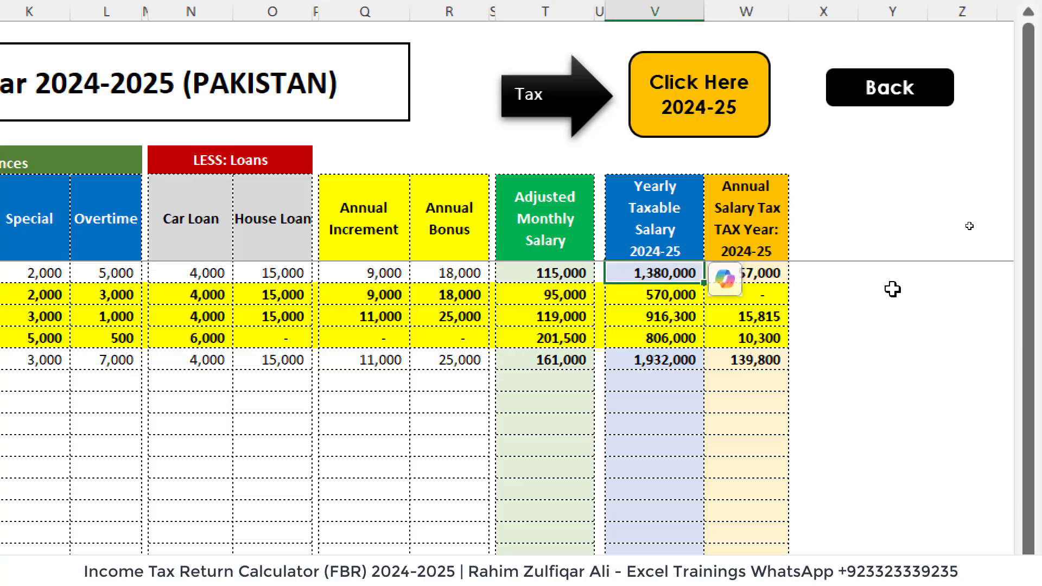
{"action": "double_click", "coordinate": [658, 273]}
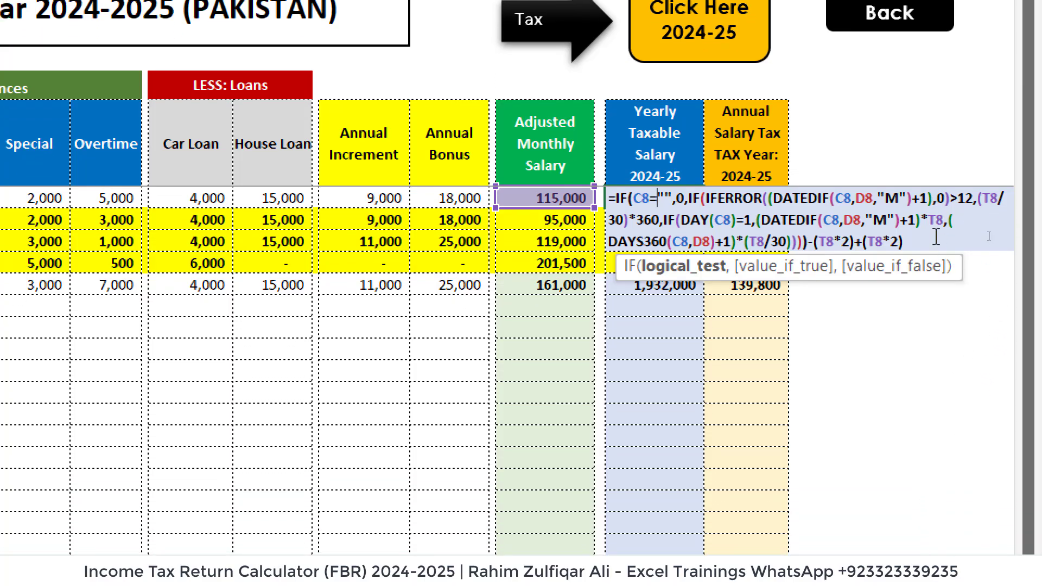
{"action": "key", "text": "Escape"}
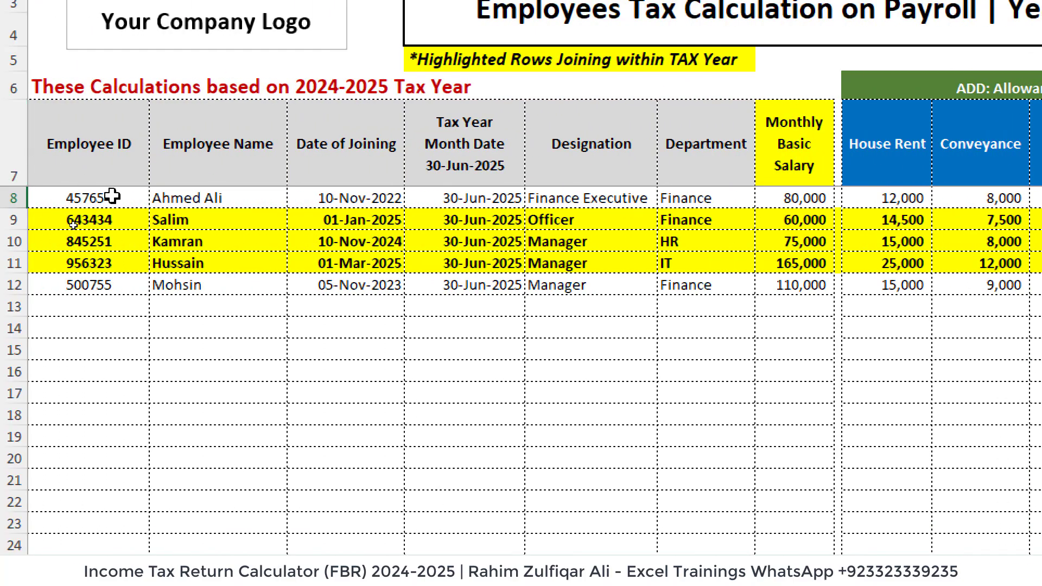
Compare the joining dates of employees hired before the tax year with those in highlighted rows 9 and 10.
{"action": "left_click", "coordinate": [216, 199]}
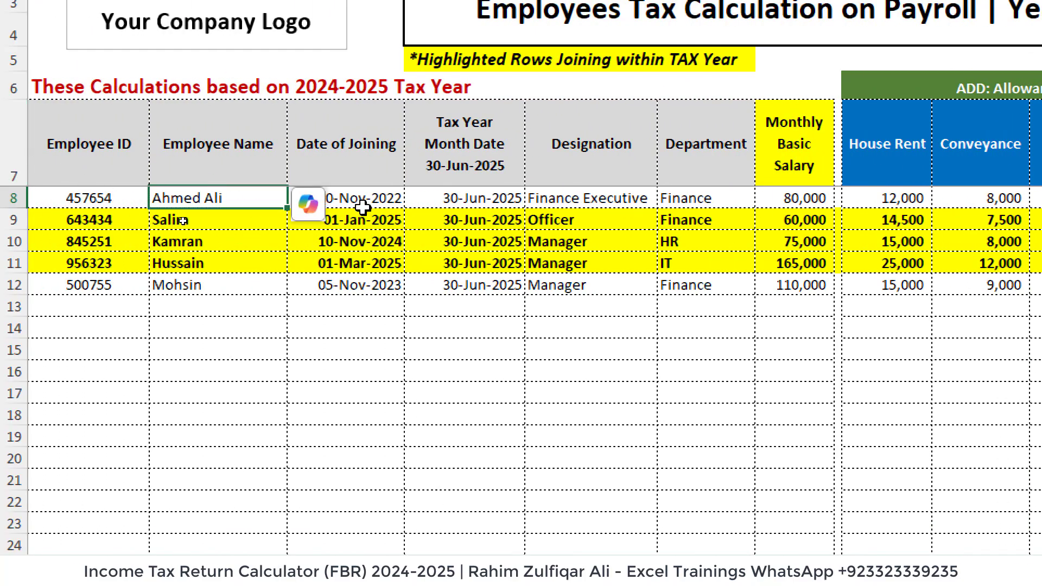
{"action": "left_click", "coordinate": [353, 205]}
{"action": "left_click", "coordinate": [337, 286]}
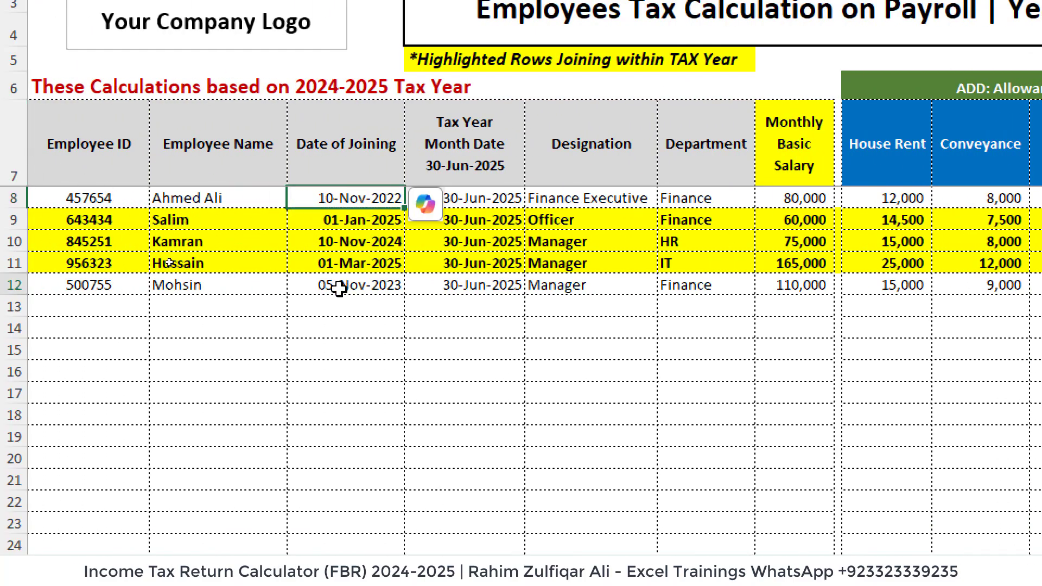
{"action": "left_click", "coordinate": [344, 220]}
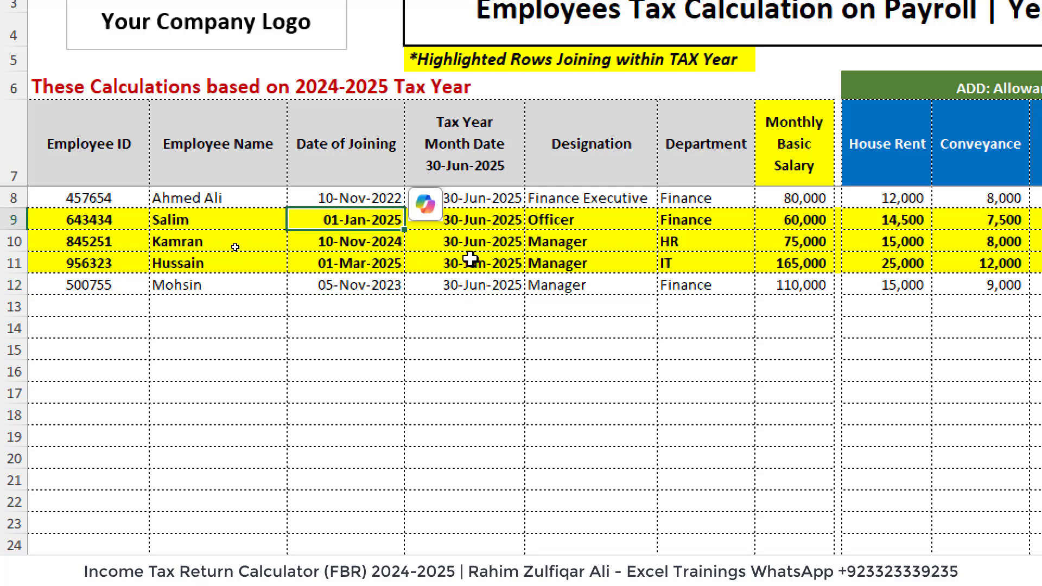
{"action": "left_click", "coordinate": [342, 239]}
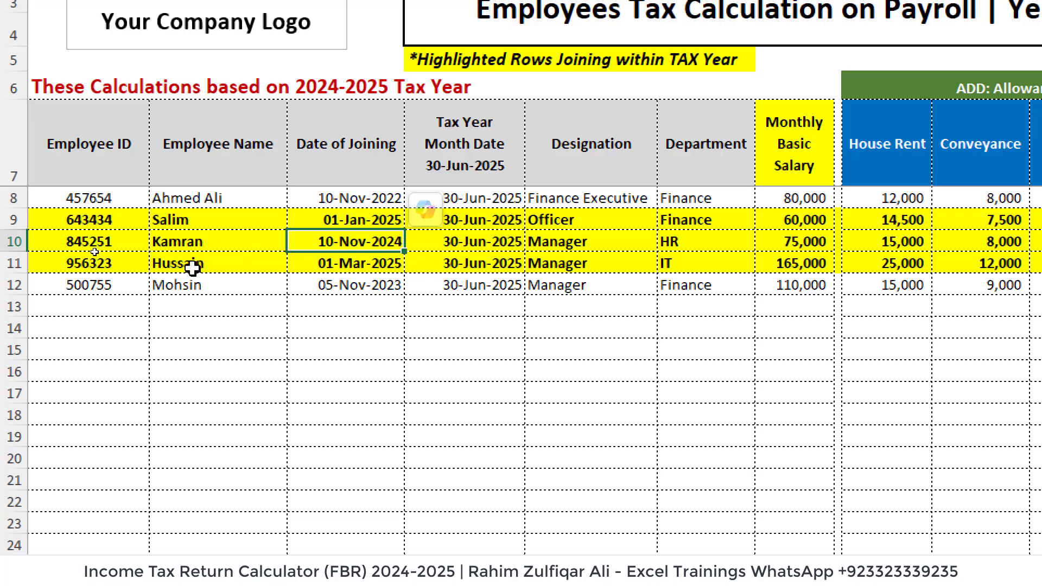
Check the joining date in row 11 against its tax year end date to determine the period worked.
{"action": "left_click", "coordinate": [164, 262]}
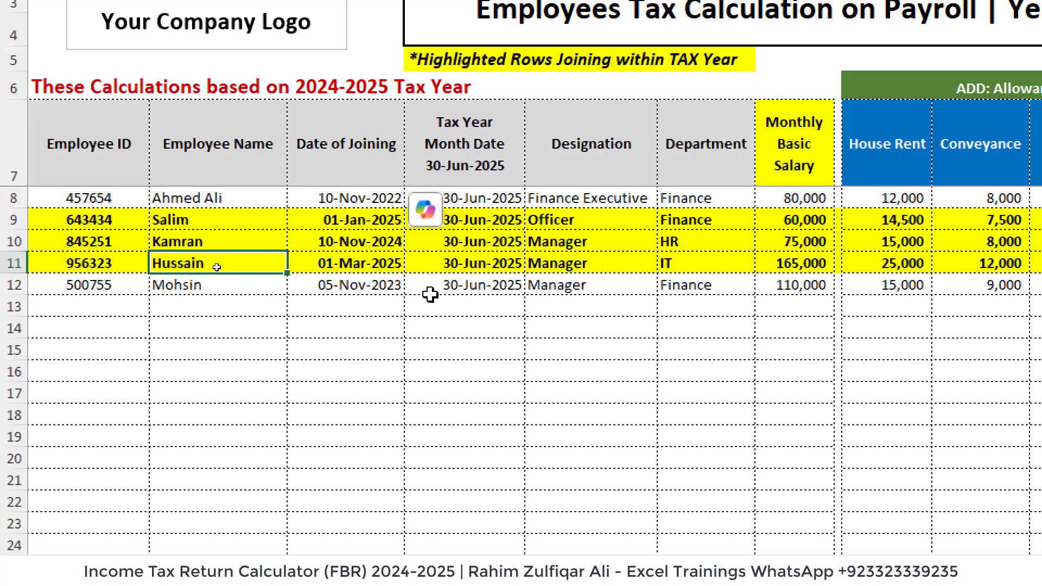
{"action": "left_click", "coordinate": [359, 268]}
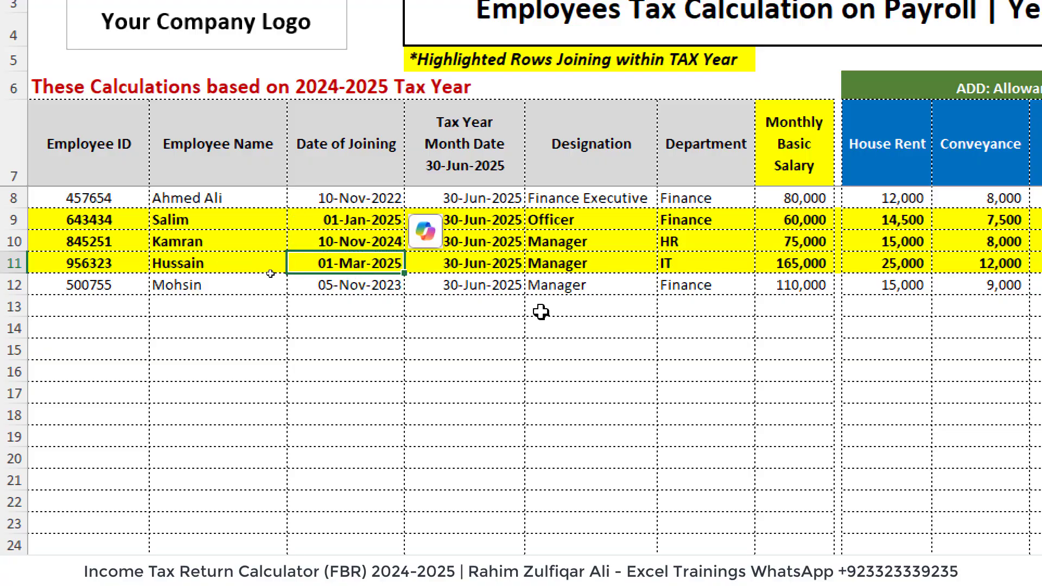
{"action": "left_click", "coordinate": [435, 261]}
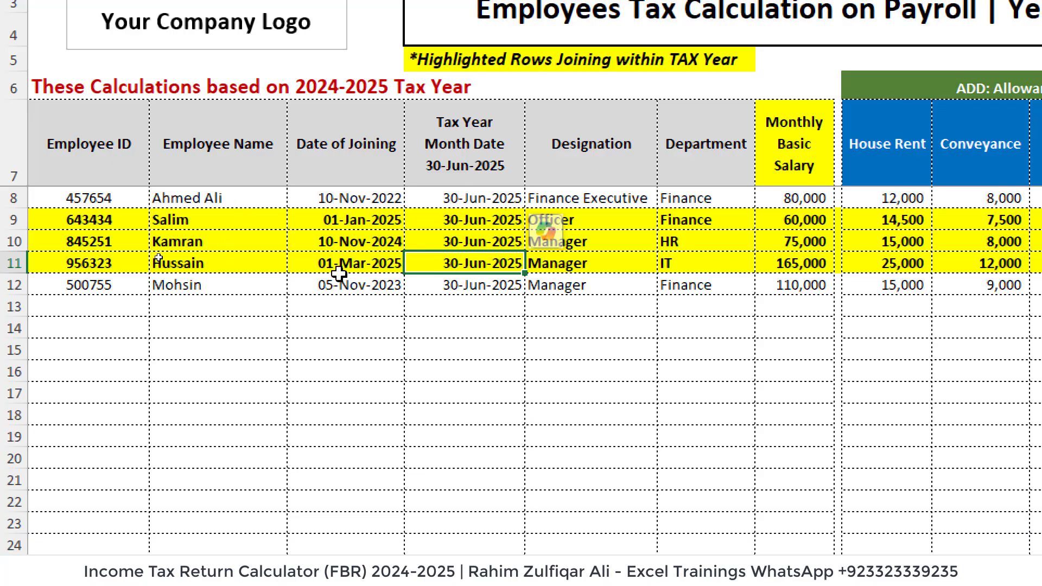
{"action": "left_click", "coordinate": [326, 263]}
{"action": "left_click", "coordinate": [436, 265]}
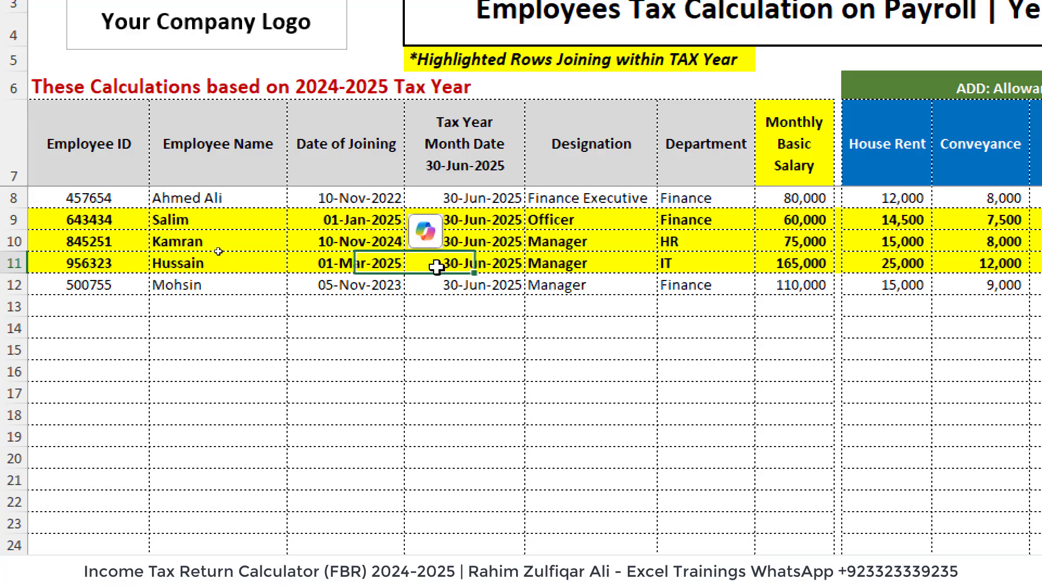
{"action": "left_click", "coordinate": [380, 267]}
{"action": "left_click", "coordinate": [449, 260]}
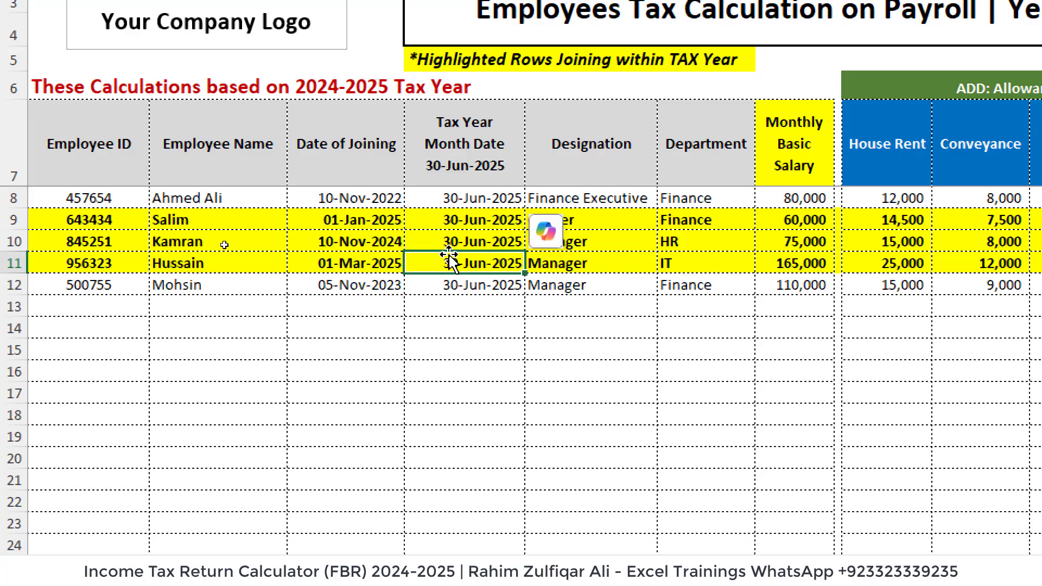
Check the joining dates in highlighted rows 9 and 10 against their tax year end dates.
{"action": "left_click", "coordinate": [374, 239]}
{"action": "left_click", "coordinate": [232, 217]}
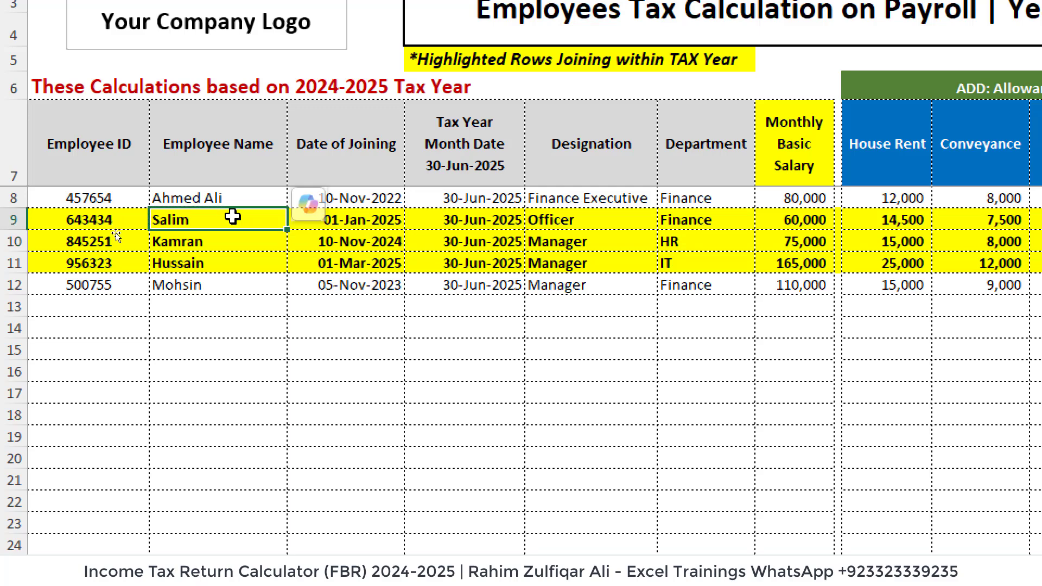
{"action": "left_click", "coordinate": [239, 239]}
{"action": "left_click", "coordinate": [353, 237]}
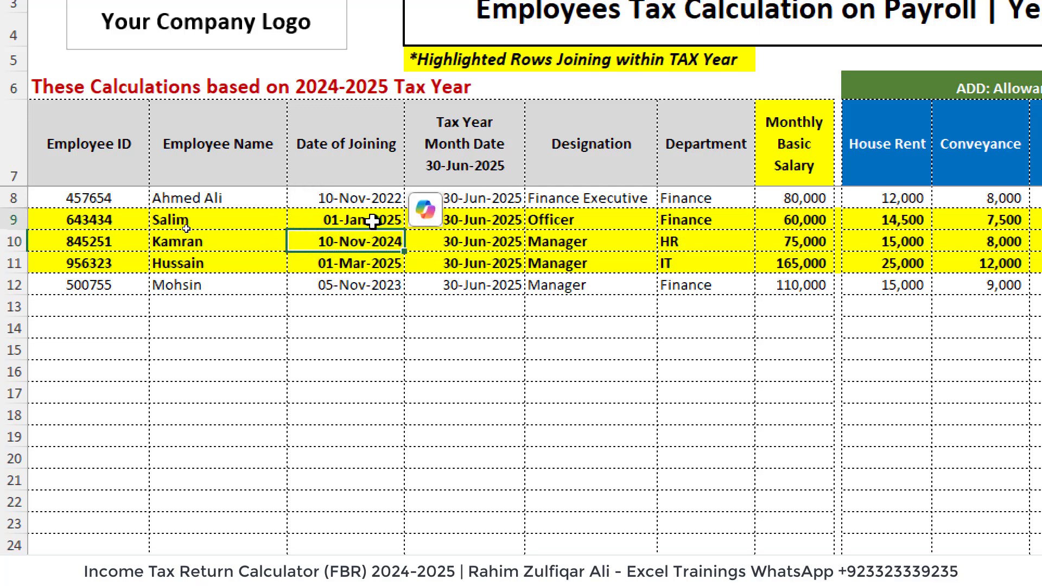
{"action": "left_click", "coordinate": [494, 241]}
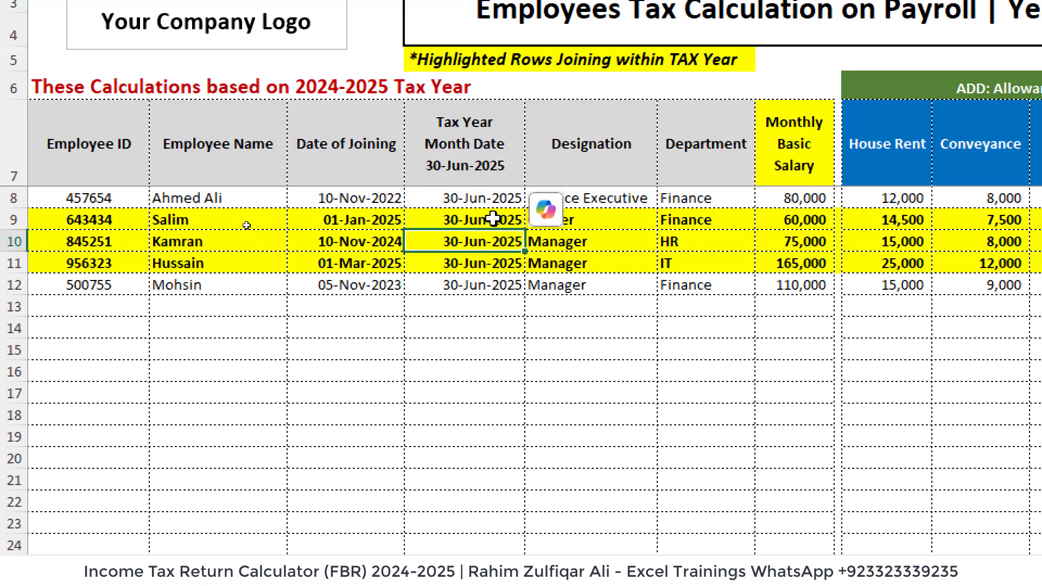
{"action": "left_click", "coordinate": [492, 218]}
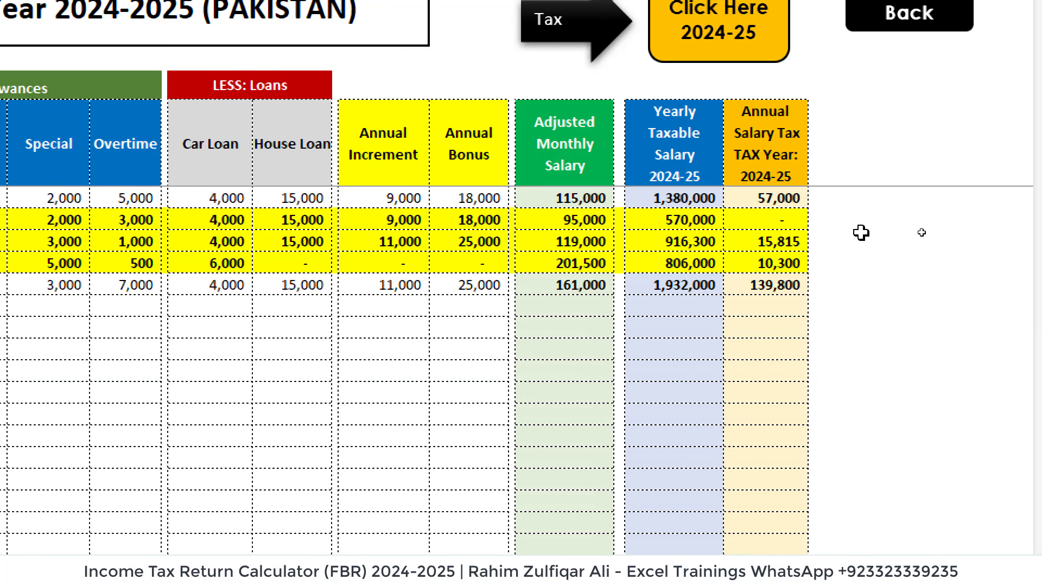
Inspect the Yearly Taxable Salary 2024-25 formula for the row 9 employee in V9, leaving it unchanged.
{"action": "double_click", "coordinate": [669, 219]}
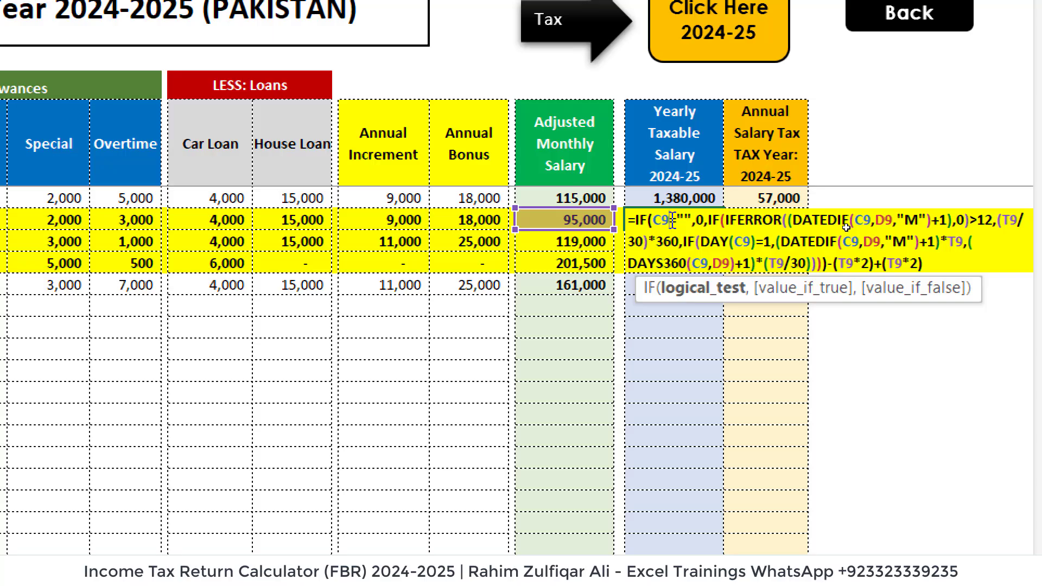
{"action": "key", "text": "Escape"}
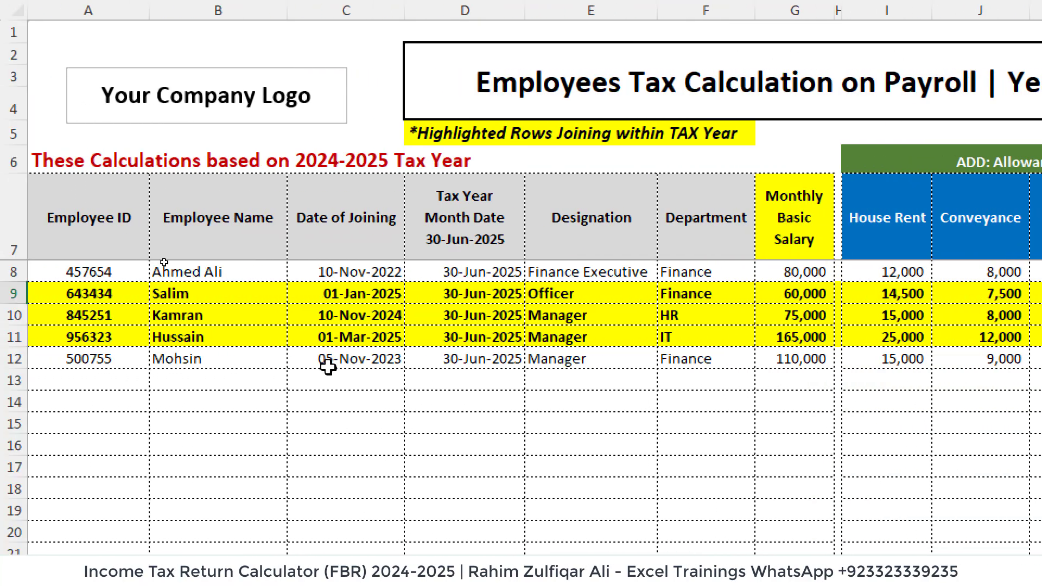
Review the row 12 employee's name, designation, department and joining date relative to the tax year.
{"action": "left_click", "coordinate": [296, 359]}
{"action": "left_click", "coordinate": [247, 359]}
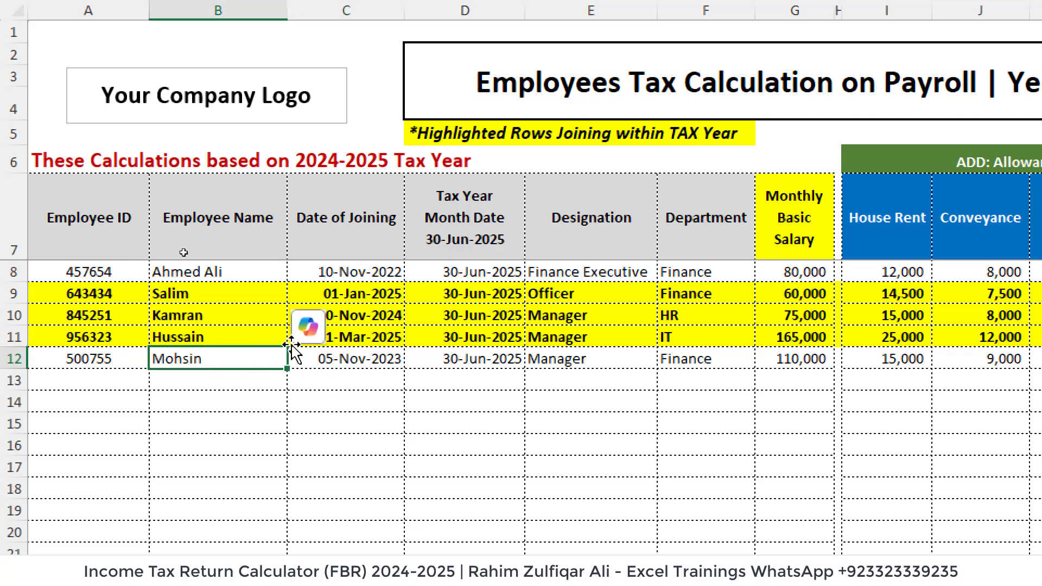
{"action": "left_click", "coordinate": [592, 361]}
{"action": "left_click", "coordinate": [673, 357]}
{"action": "left_click", "coordinate": [353, 352]}
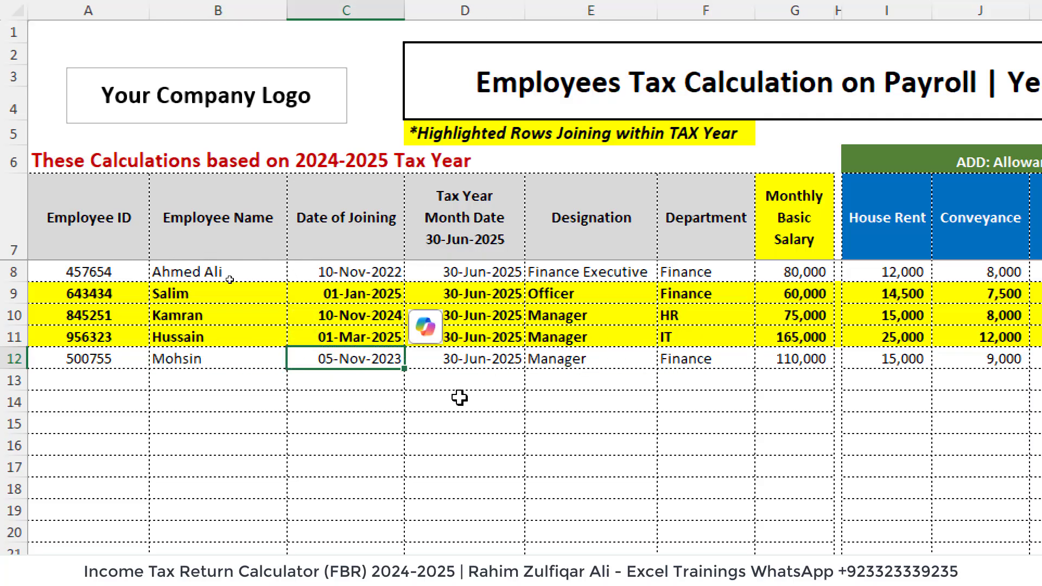
{"action": "left_click", "coordinate": [474, 337]}
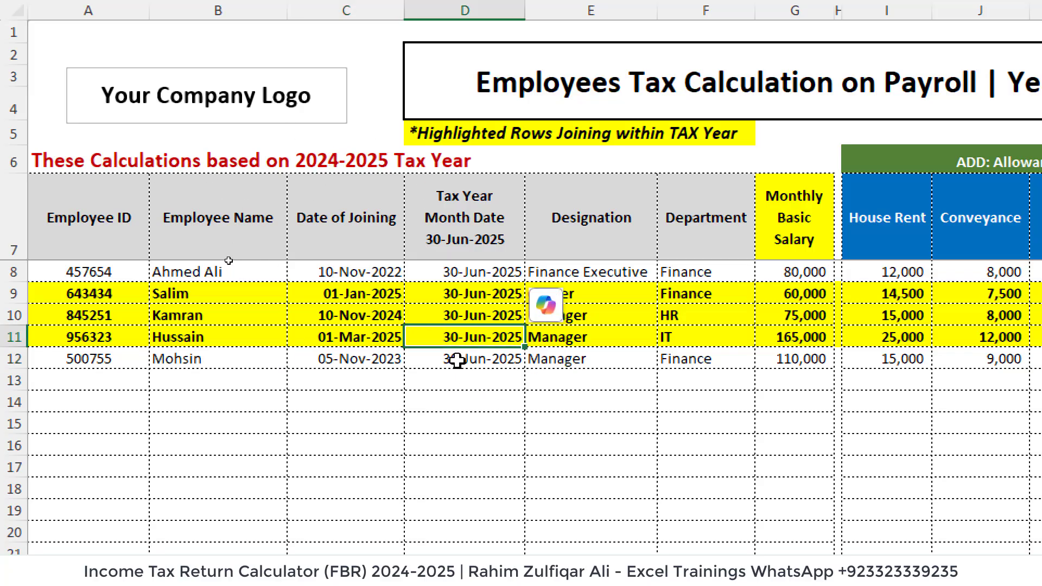
Review the tax year end date column and the highlighted rows 9 to 11 of employees joining within the tax year.
{"action": "left_click", "coordinate": [371, 256]}
{"action": "left_click", "coordinate": [488, 291]}
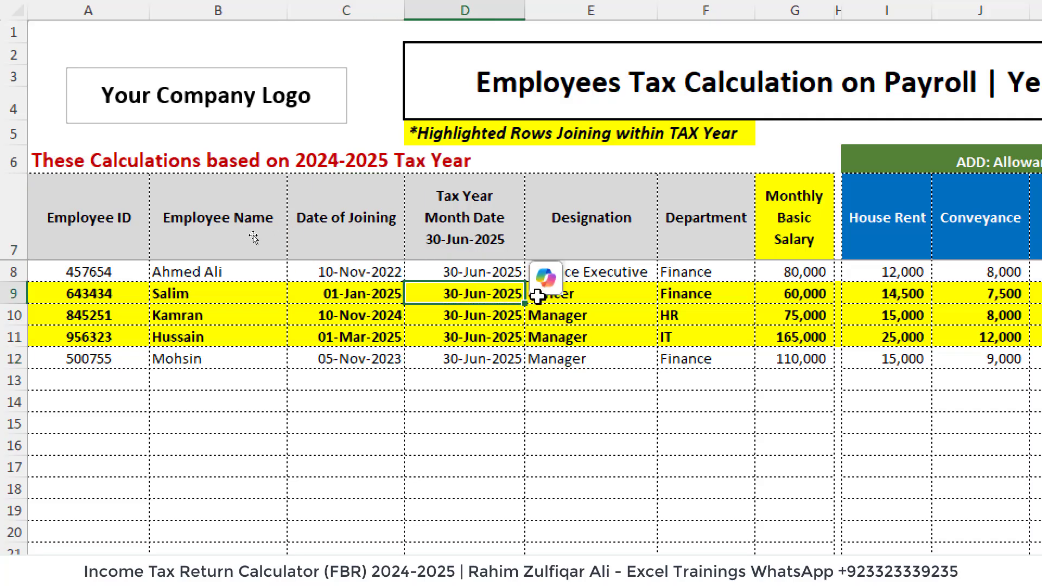
{"action": "scroll", "coordinate": [538, 296], "scroll_direction": "down", "scroll_amount": 2}
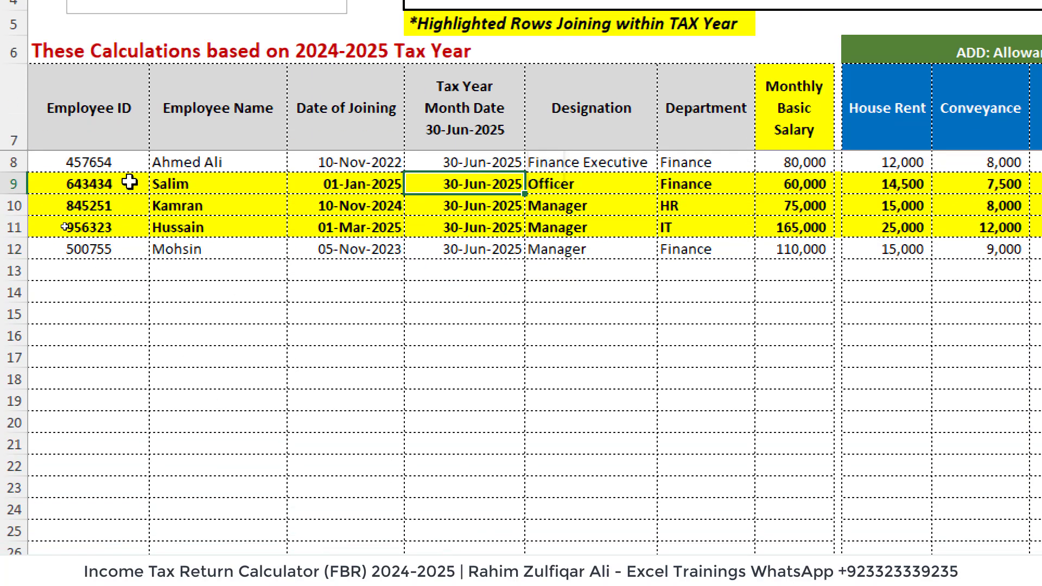
{"action": "left_click_drag", "start_coordinate": [129, 182], "coordinate": [942, 228]}
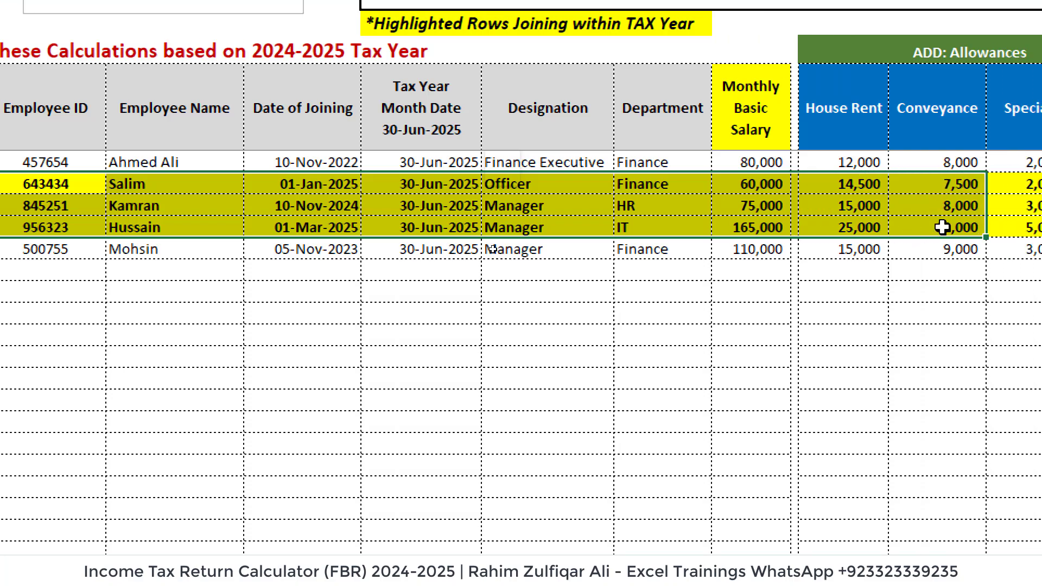
{"action": "left_click", "coordinate": [516, 205]}
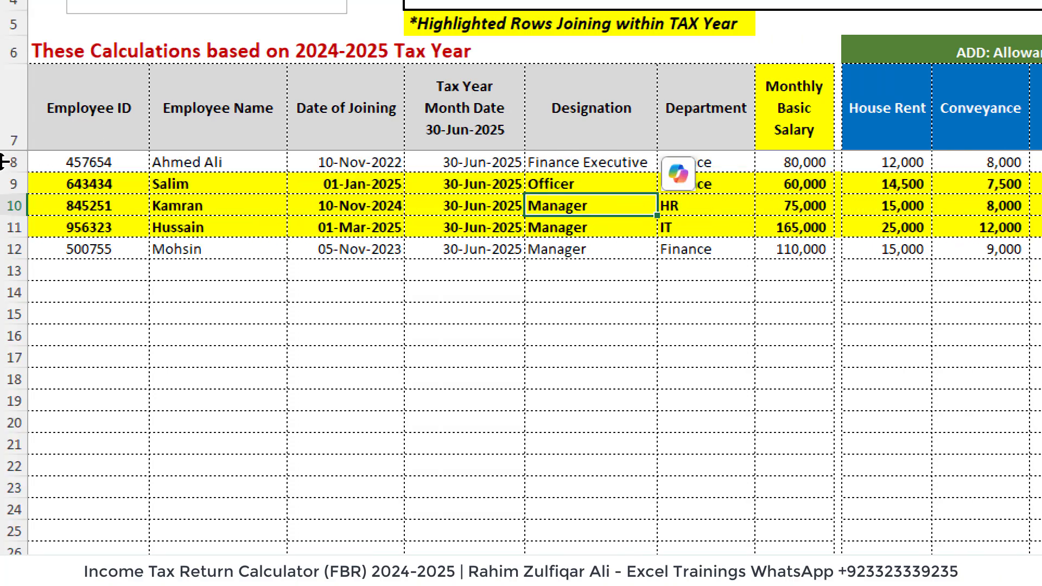
Review the conditional formatting rule that highlights employees joining within the tax year, including its formula and applied range, without editing it.
{"action": "left_click", "coordinate": [112, 167]}
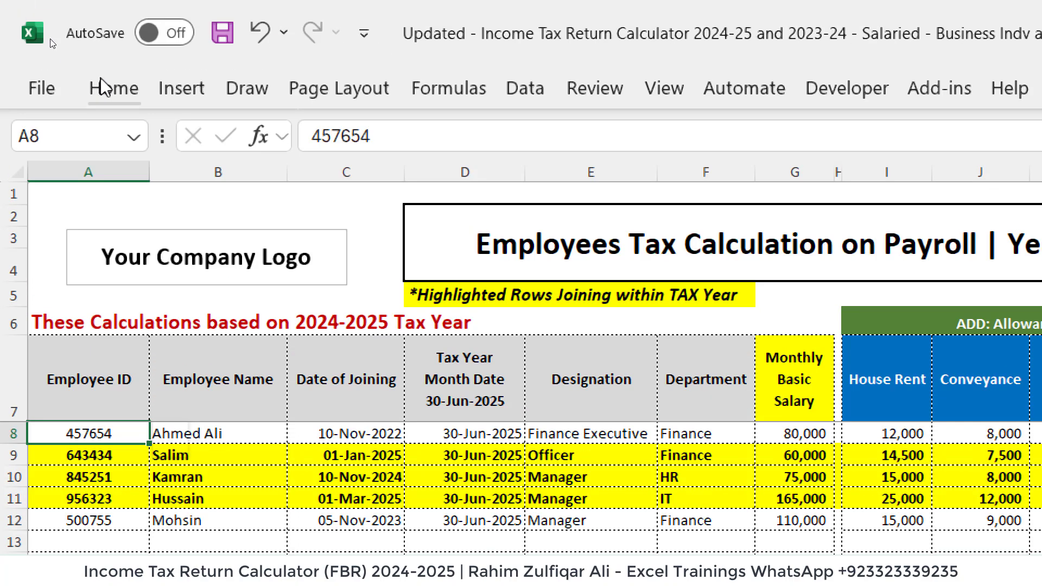
{"action": "left_click", "coordinate": [108, 88]}
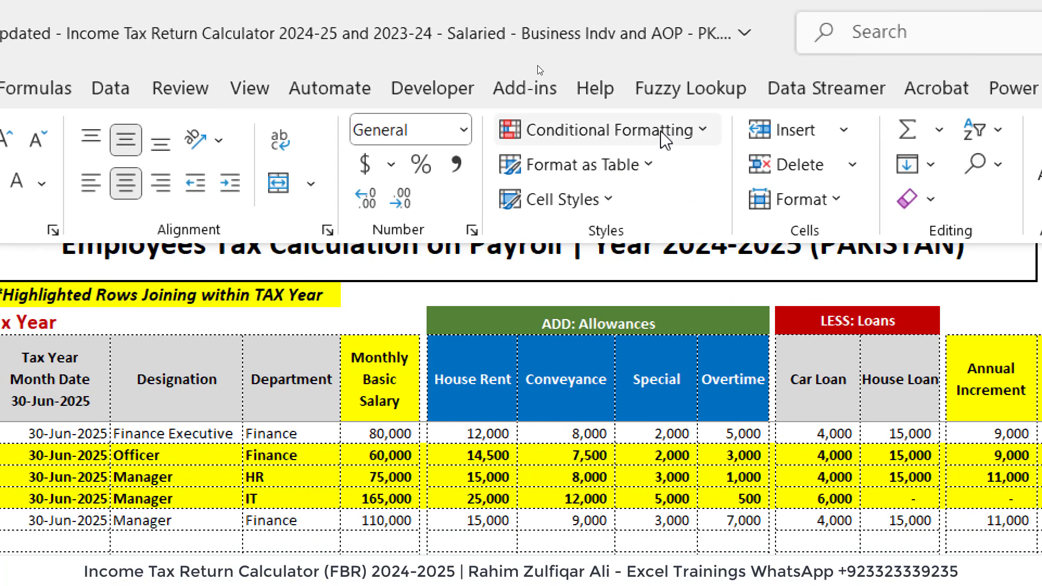
{"action": "left_click", "coordinate": [665, 140]}
{"action": "left_click", "coordinate": [606, 532]}
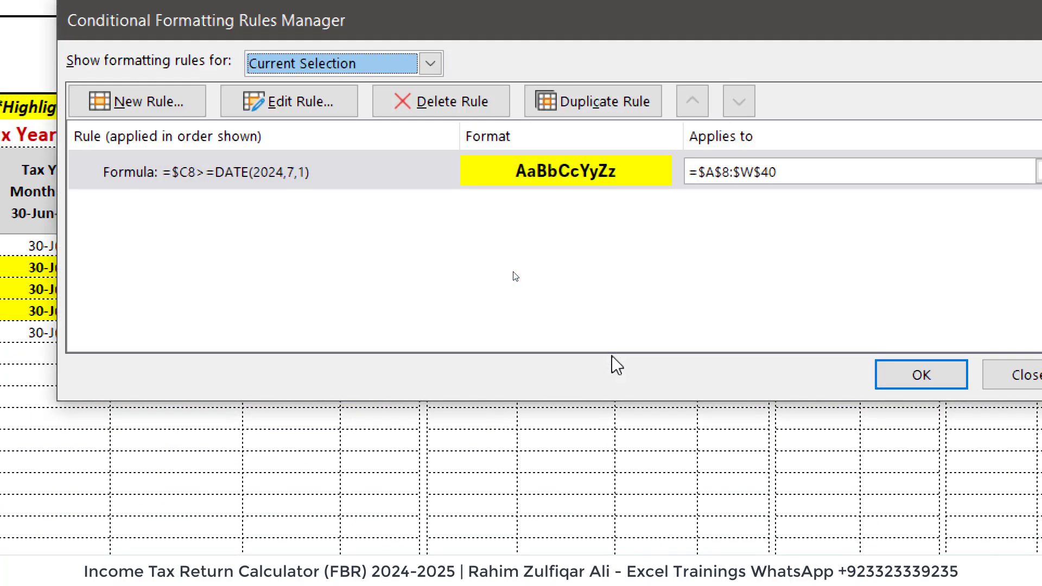
{"action": "left_click", "coordinate": [280, 174]}
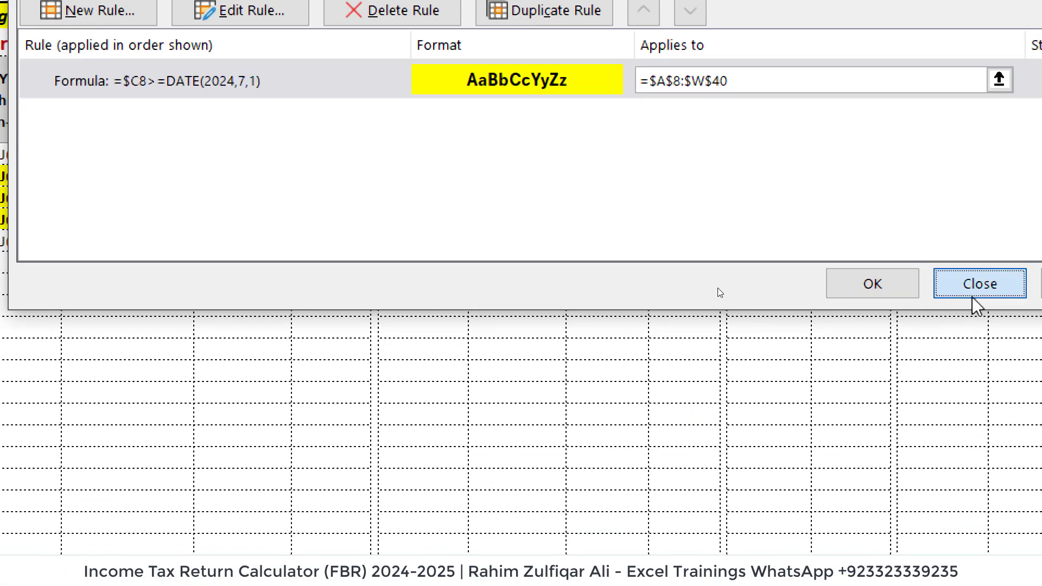
{"action": "left_click", "coordinate": [970, 281]}
{"action": "left_click", "coordinate": [217, 197]}
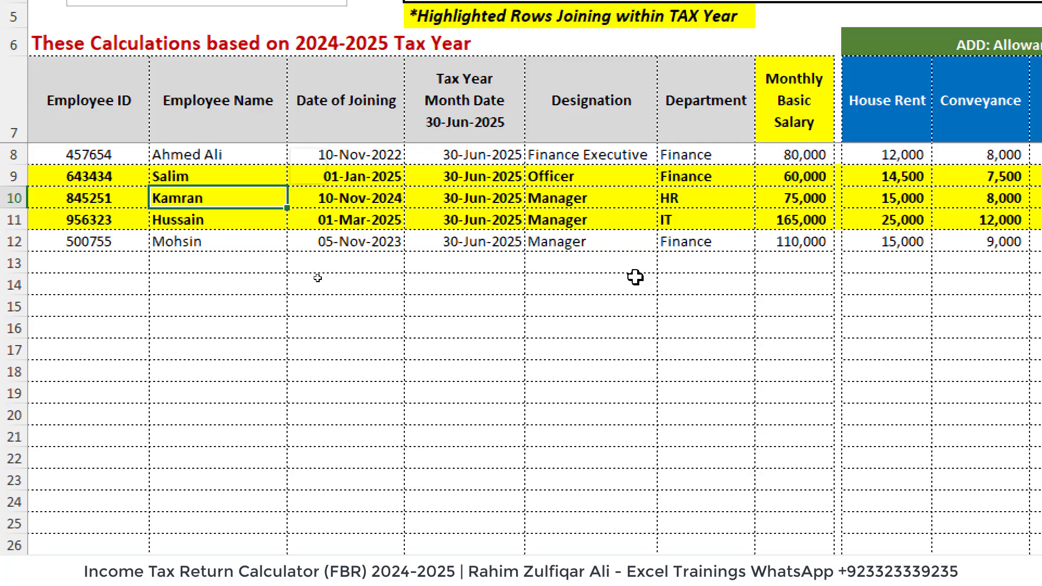
{"action": "left_click", "coordinate": [479, 199]}
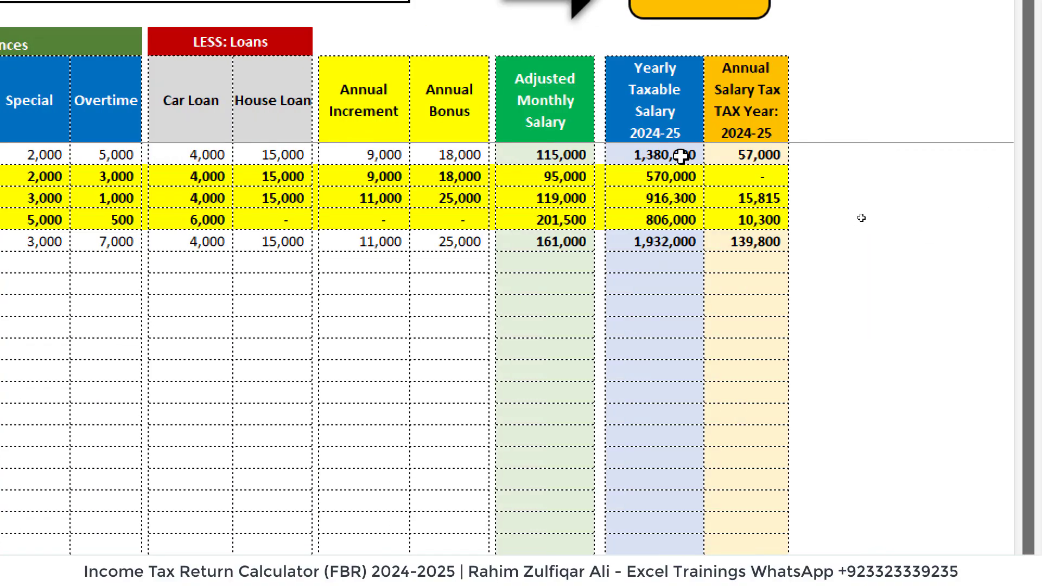
Inspect the first employee's Yearly Taxable Salary formula in V8 and Annual Salary Tax formula in W8, leaving both unchanged.
{"action": "double_click", "coordinate": [679, 155]}
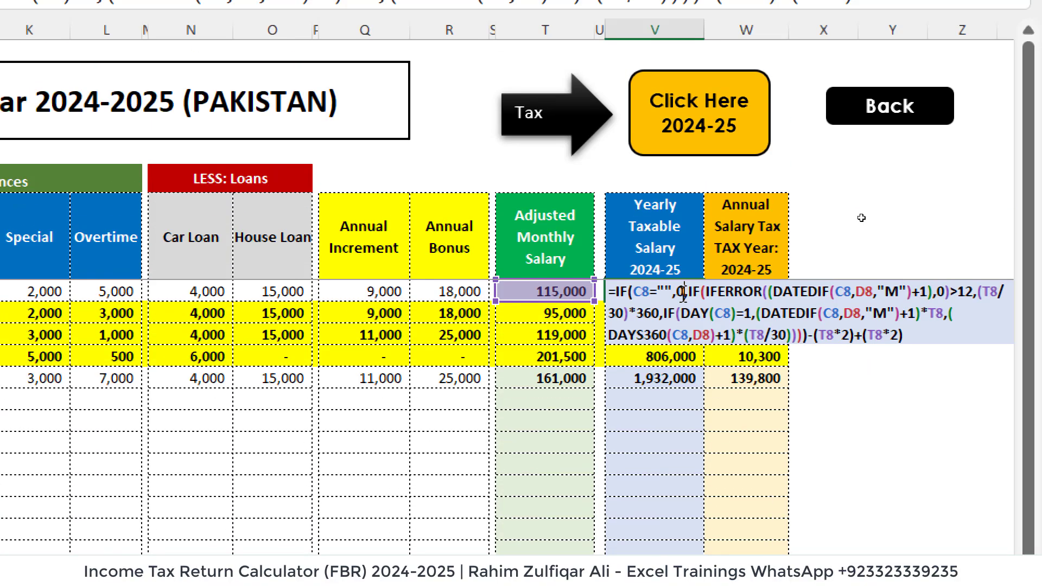
{"action": "key", "text": "Escape"}
{"action": "double_click", "coordinate": [751, 293]}
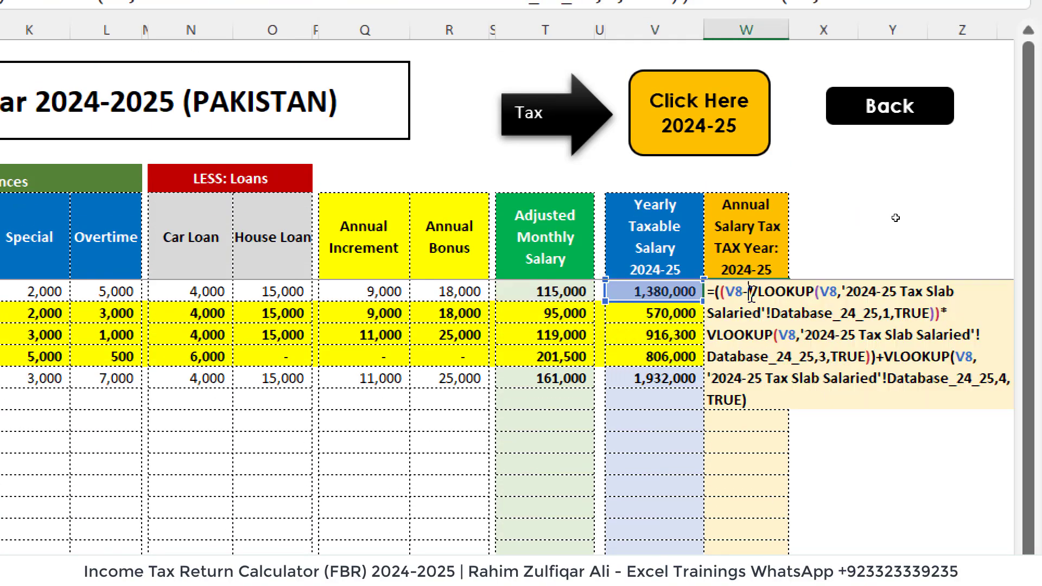
{"action": "key", "text": "Escape"}
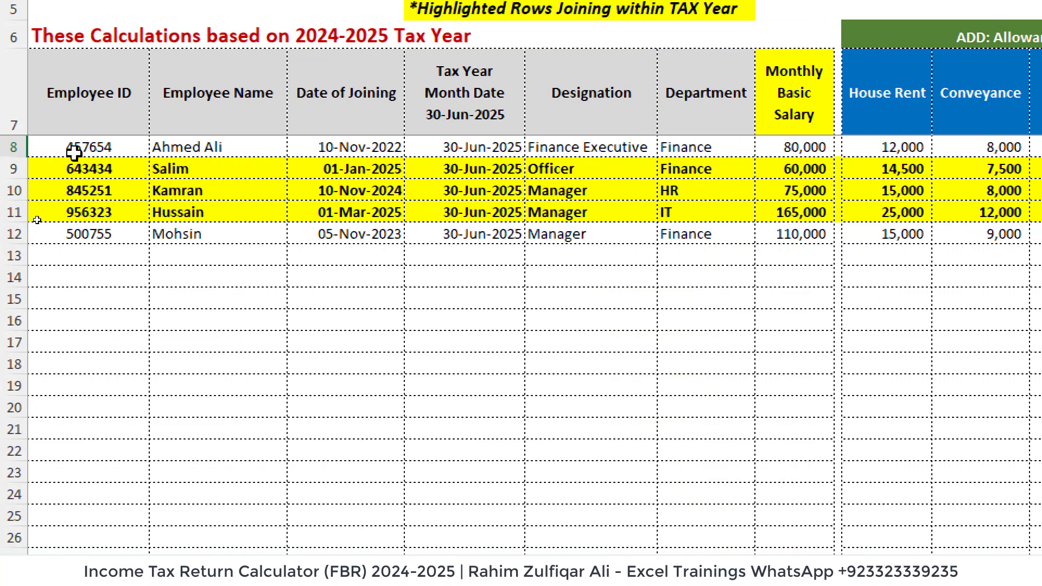
Walk through the first employee's entries in row 8, from Employee ID and joining date through department and Monthly Basic Salary.
{"action": "left_click", "coordinate": [74, 153]}
{"action": "left_click", "coordinate": [261, 153]}
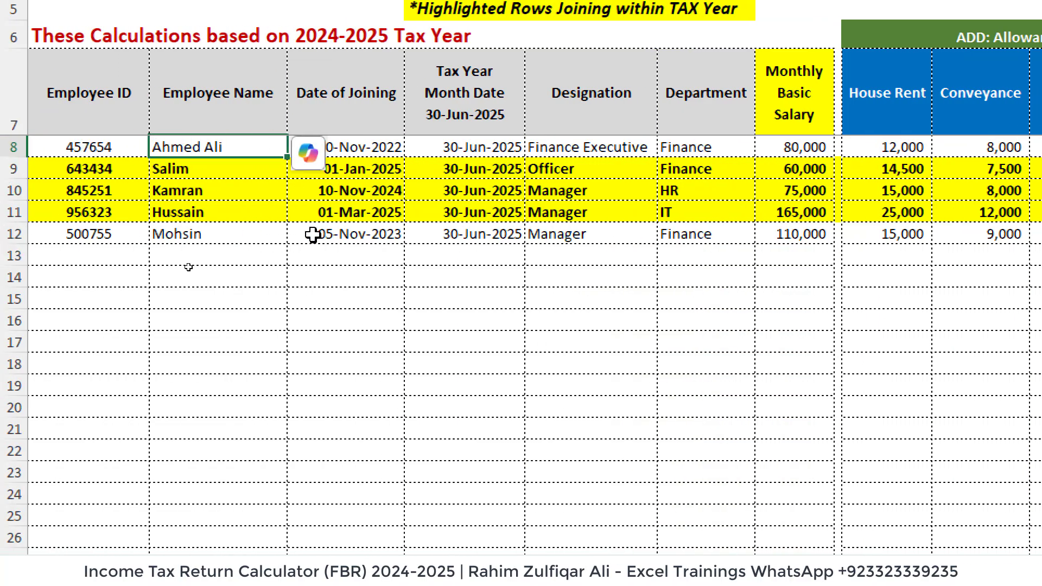
{"action": "left_click", "coordinate": [367, 143]}
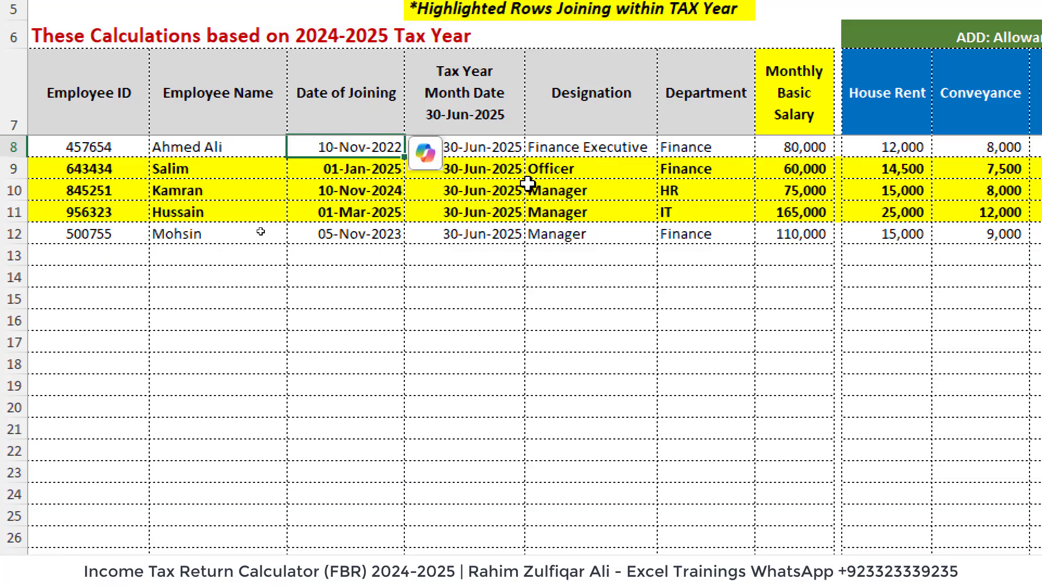
{"action": "left_click", "coordinate": [500, 154]}
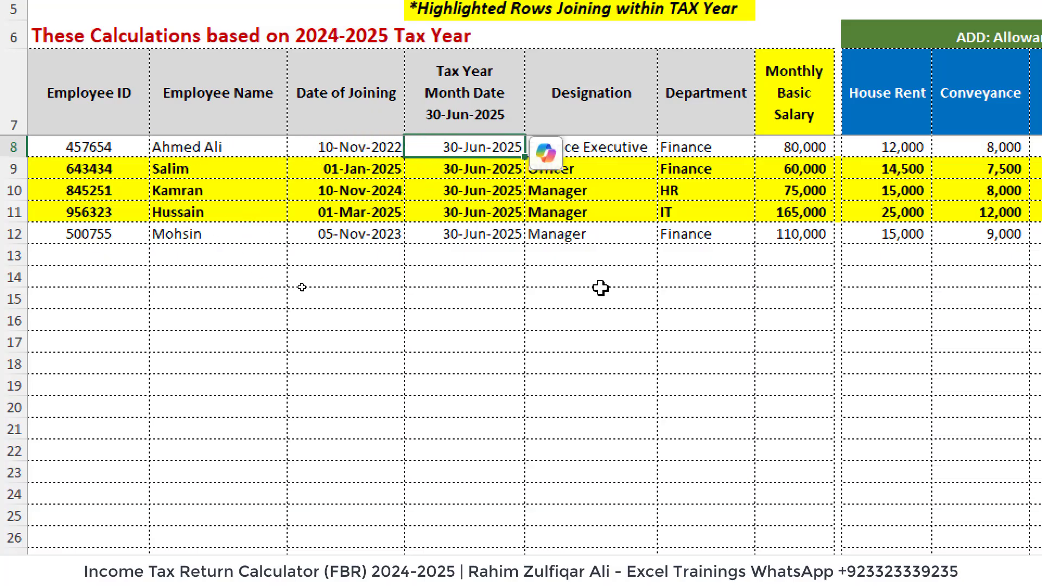
{"action": "scroll", "coordinate": [600, 288], "scroll_direction": "up", "scroll_amount": 2}
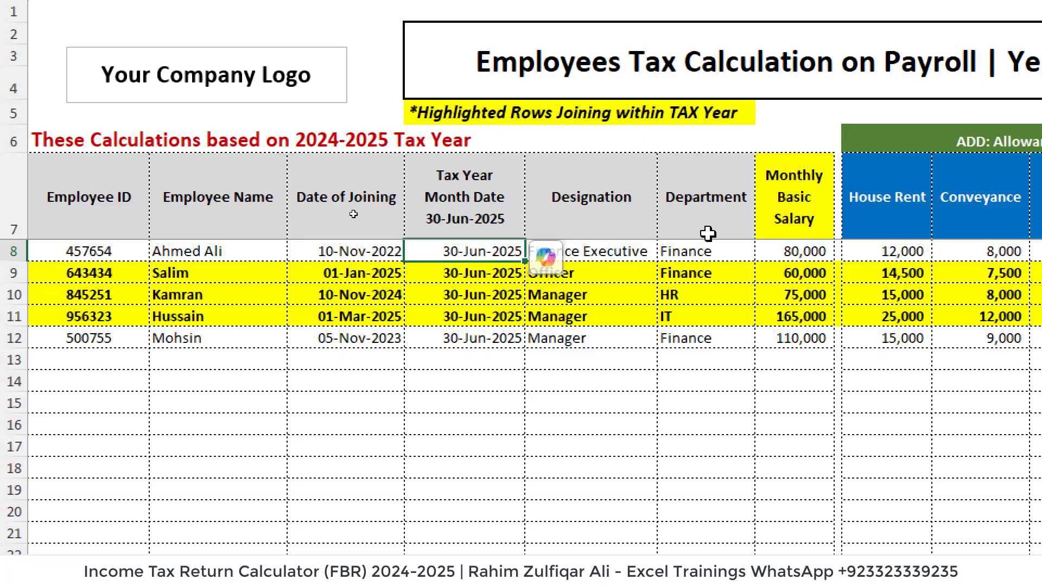
{"action": "key", "text": "Right"}
{"action": "key", "text": "Right"}
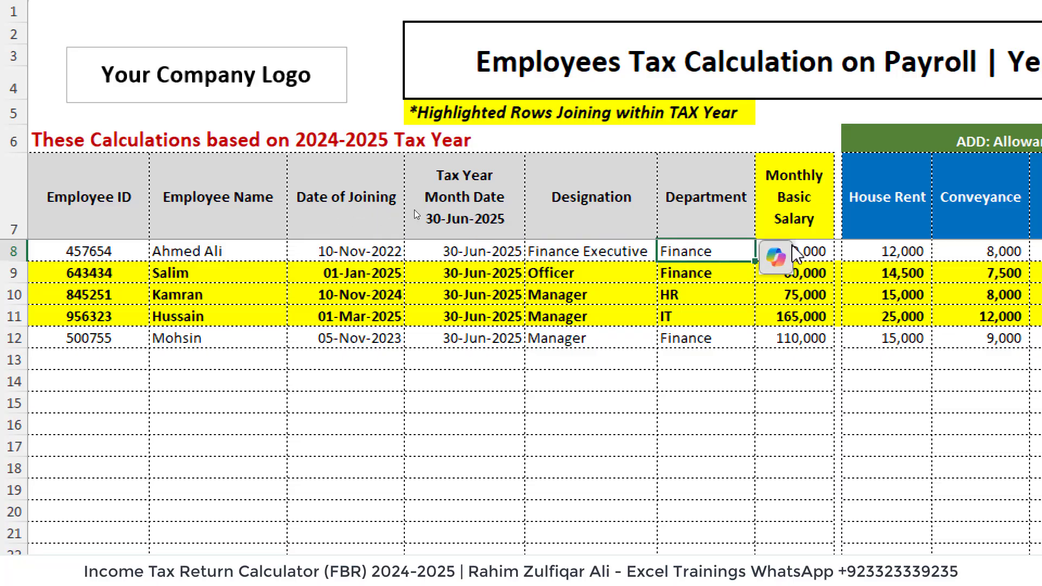
{"action": "left_click", "coordinate": [775, 259]}
{"action": "key", "text": "Escape"}
{"action": "key", "text": "Right"}
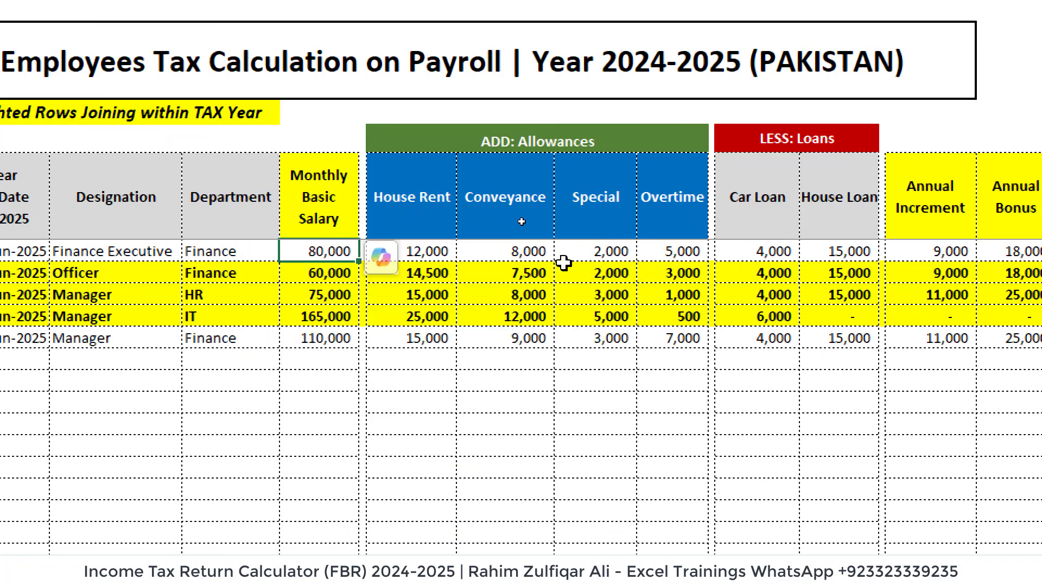
Review row 8's allowances, loan deductions, annual increment, Adjusted Monthly Salary and Annual Salary Tax.
{"action": "key", "text": "Right"}
{"action": "key", "text": "Right"}
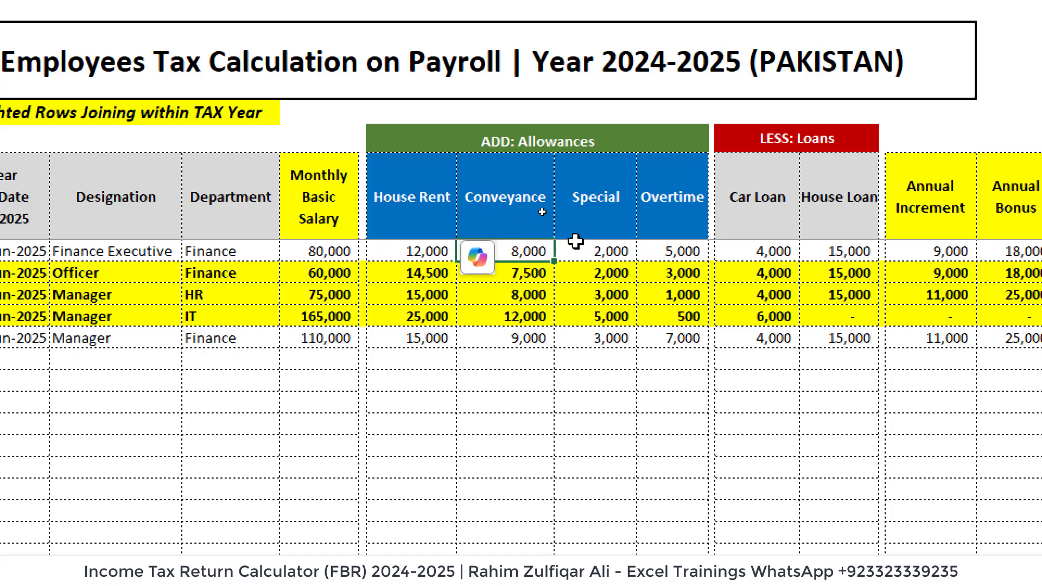
{"action": "left_click", "coordinate": [789, 247]}
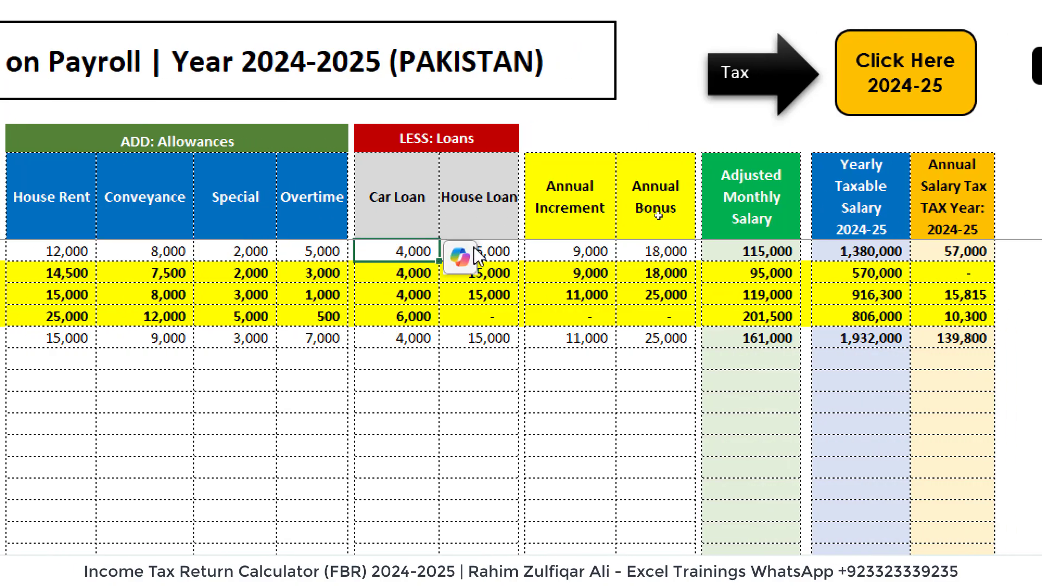
{"action": "key", "text": "Right"}
{"action": "key", "text": "Right"}
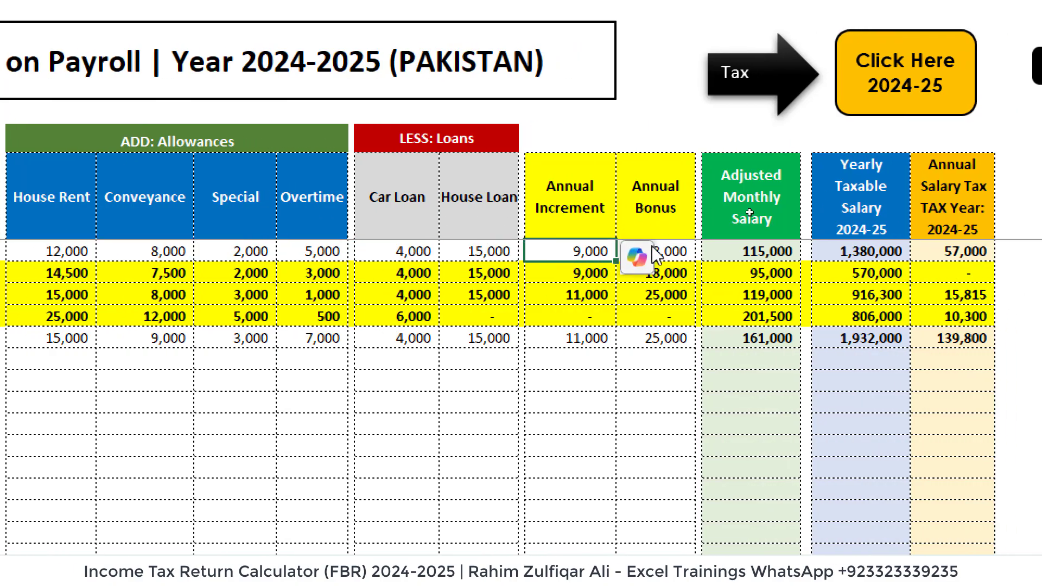
{"action": "left_click", "coordinate": [758, 247]}
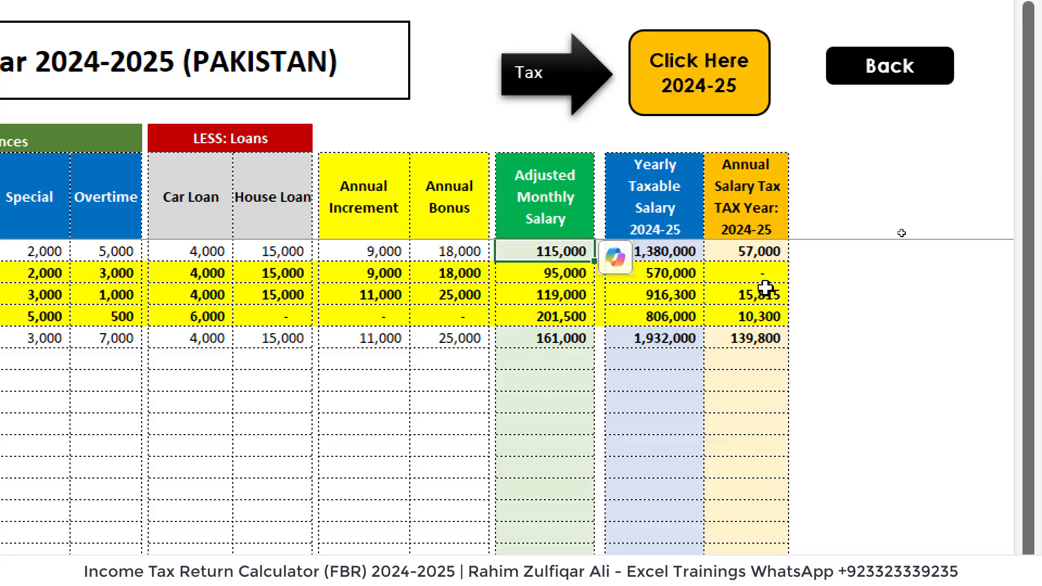
{"action": "left_click", "coordinate": [768, 256]}
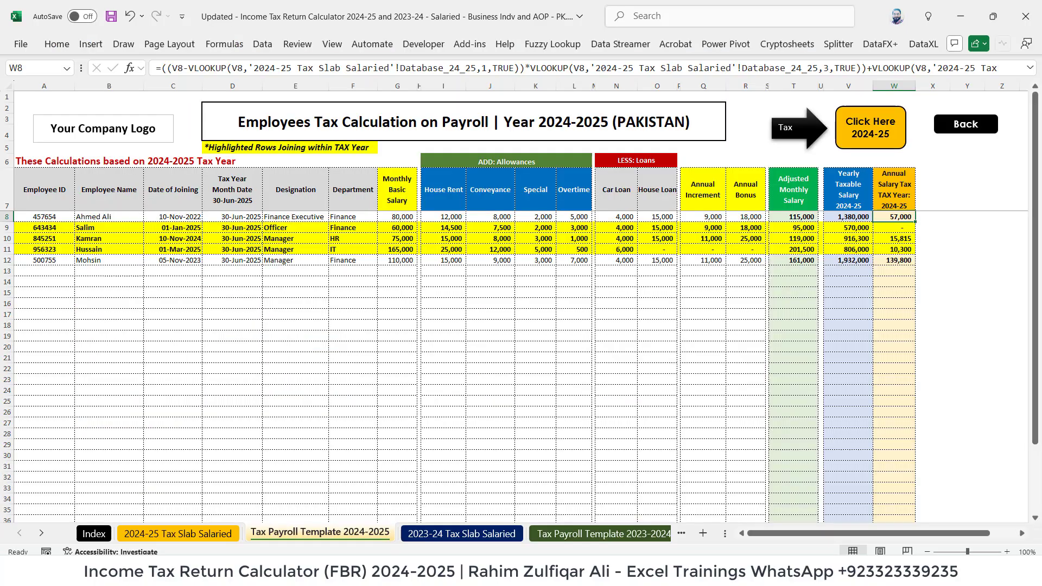
Switch to the Befiler salary calculator and calculate the 2024-2025 tax on a monthly salary of 115,000.
{"action": "left_click", "coordinate": [801, 217]}
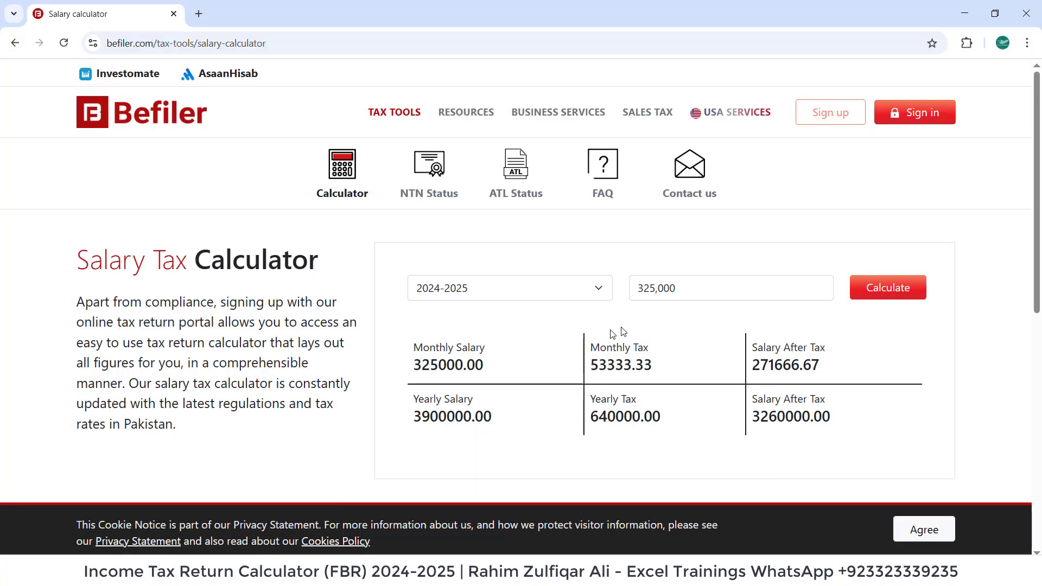
{"action": "triple_click", "coordinate": [685, 292]}
{"action": "type", "text": "115"}
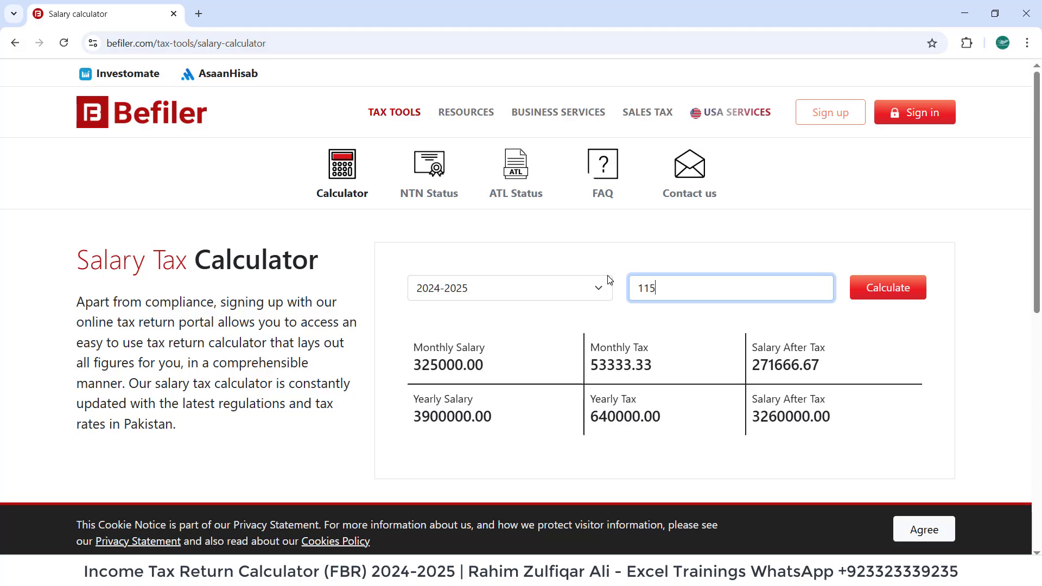
{"action": "left_click", "coordinate": [890, 293]}
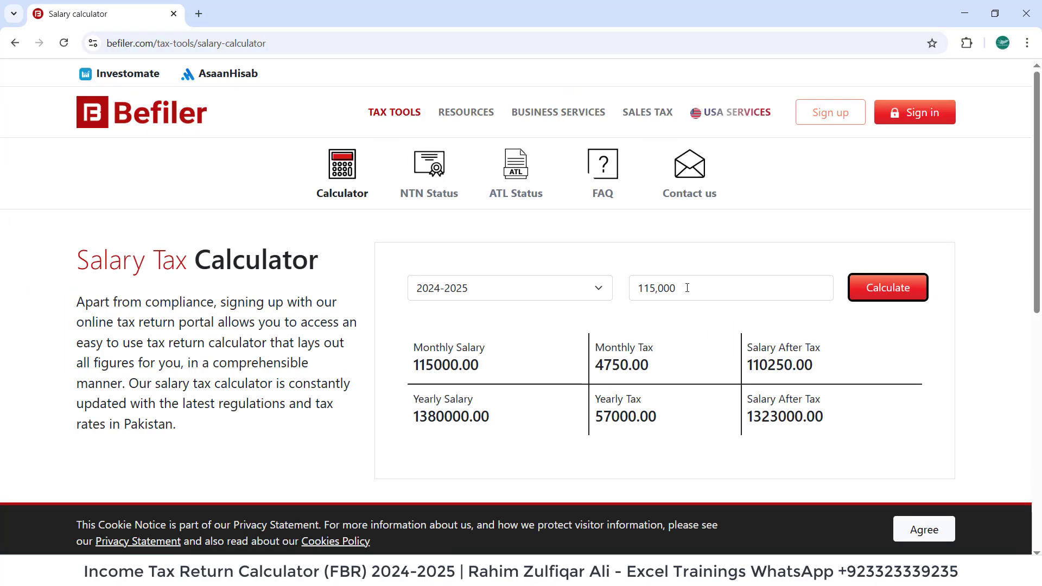
Switch back to the Excel payroll template and inspect the Annual Salary Tax formula in W8, leaving it unchanged.
{"action": "key", "text": "alt+Tab"}
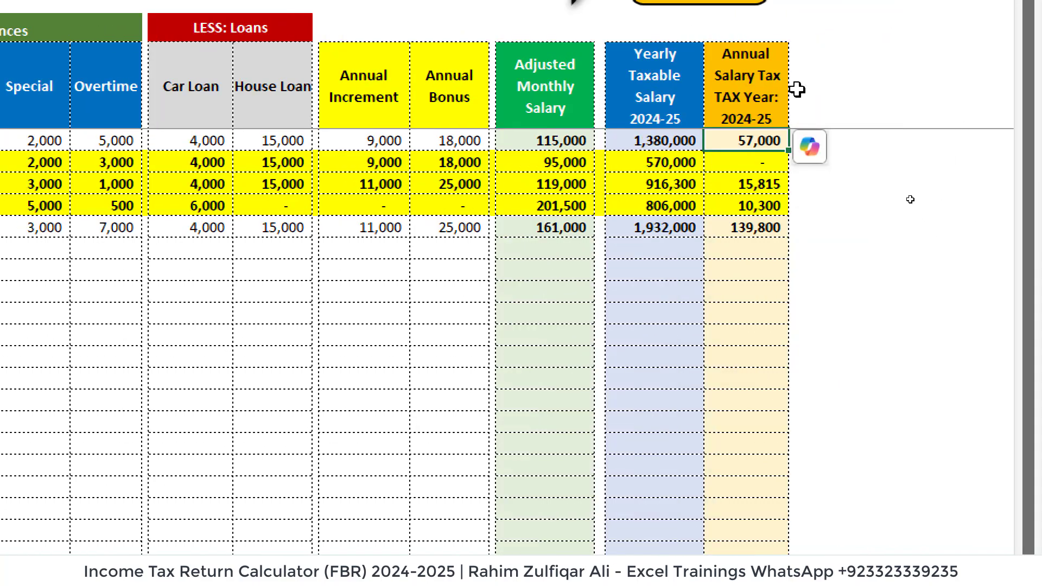
{"action": "double_click", "coordinate": [893, 140]}
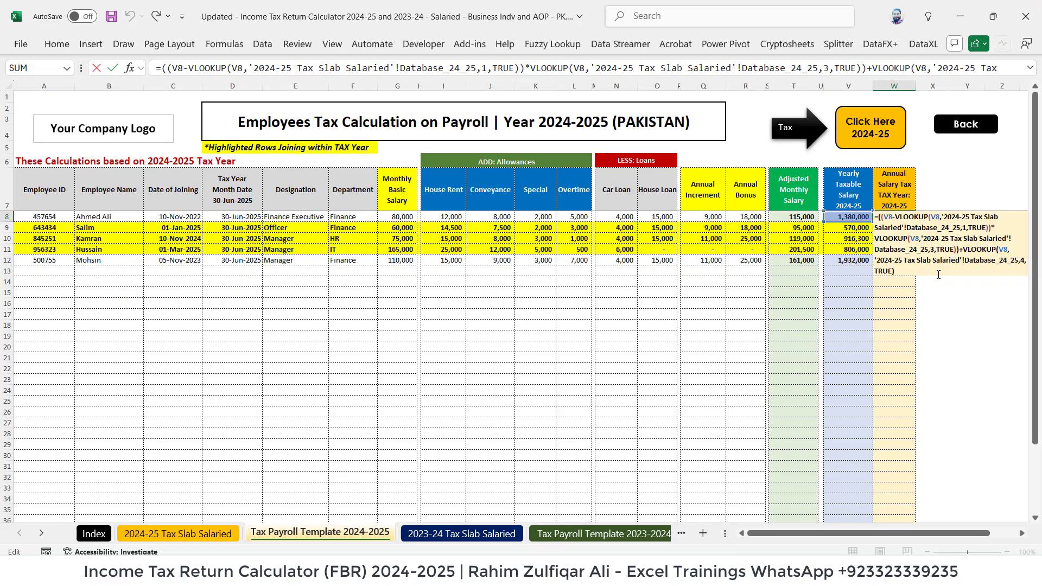
{"action": "key", "text": "Escape"}
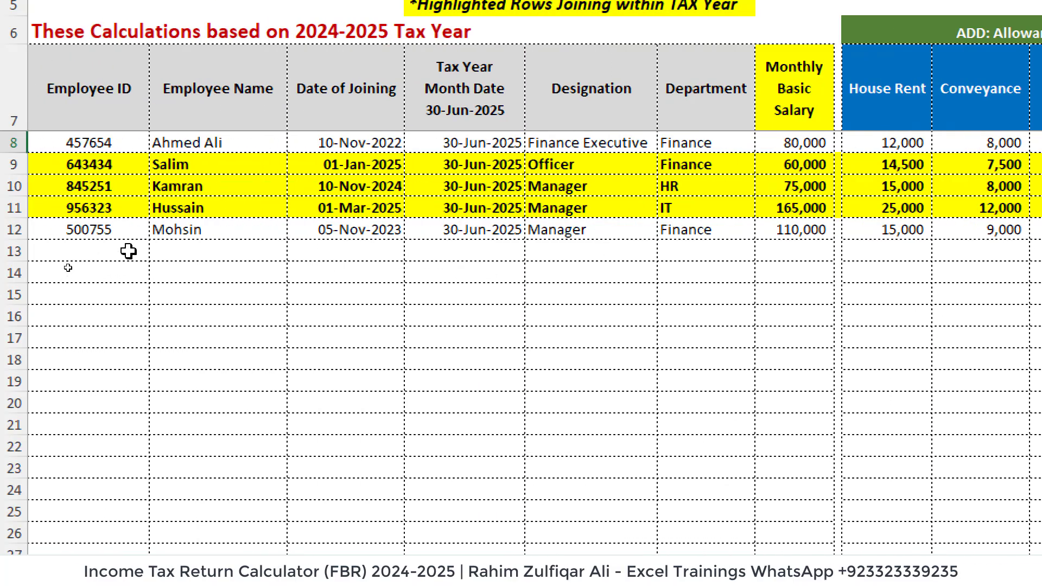
Walk through row 12's employee entries, from name and Date of Joining through designation, department and Monthly Basic Salary.
{"action": "left_click", "coordinate": [168, 223]}
{"action": "left_click", "coordinate": [337, 228]}
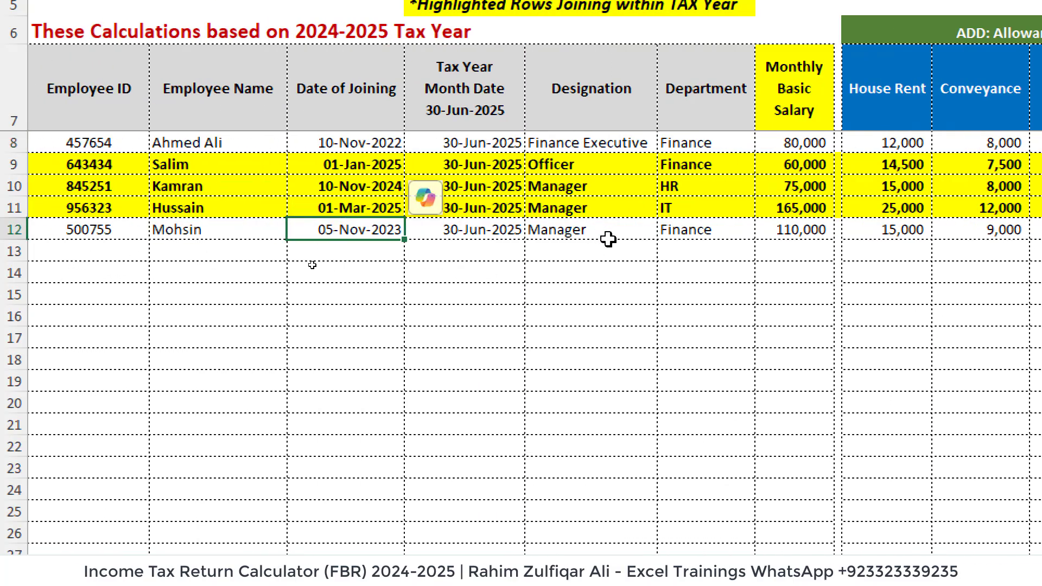
{"action": "left_click", "coordinate": [607, 244]}
{"action": "left_click", "coordinate": [672, 230]}
{"action": "left_click", "coordinate": [781, 228]}
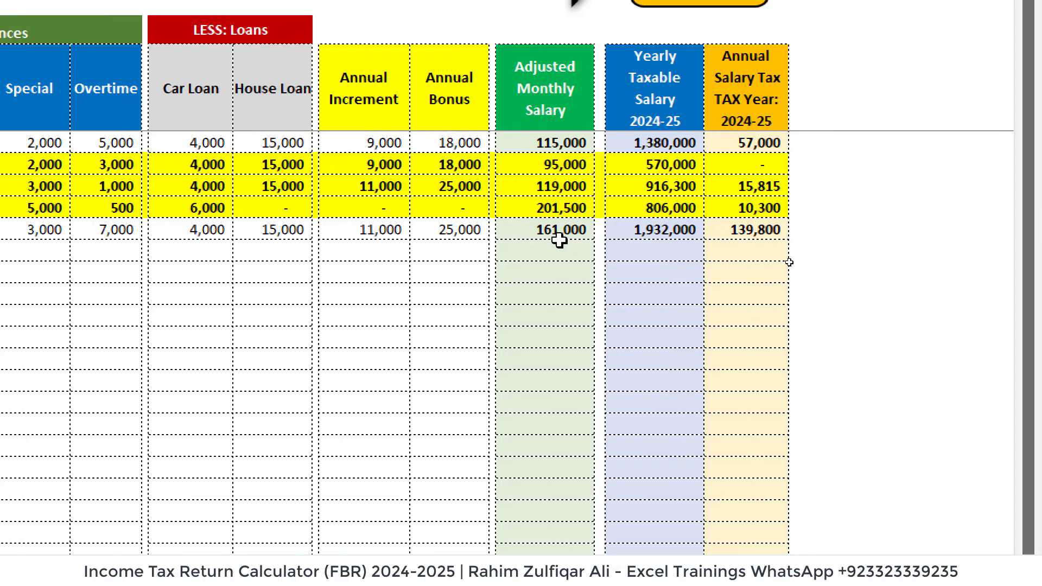
Review row 12's Adjusted Monthly Salary and Annual Salary Tax, and inspect the Yearly Taxable Salary formula in V12 without changing it.
{"action": "left_click", "coordinate": [532, 229]}
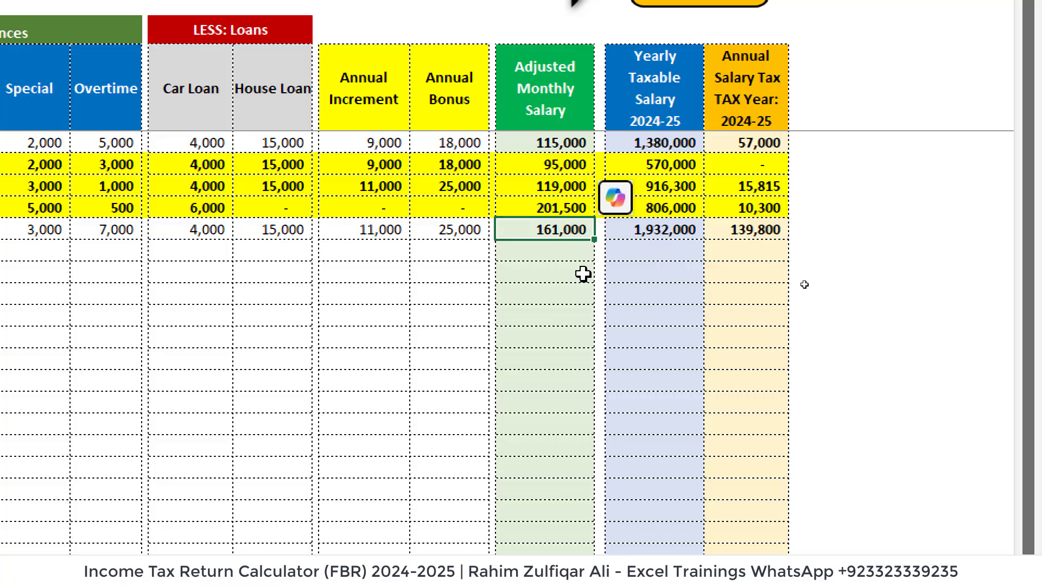
{"action": "left_click", "coordinate": [760, 236]}
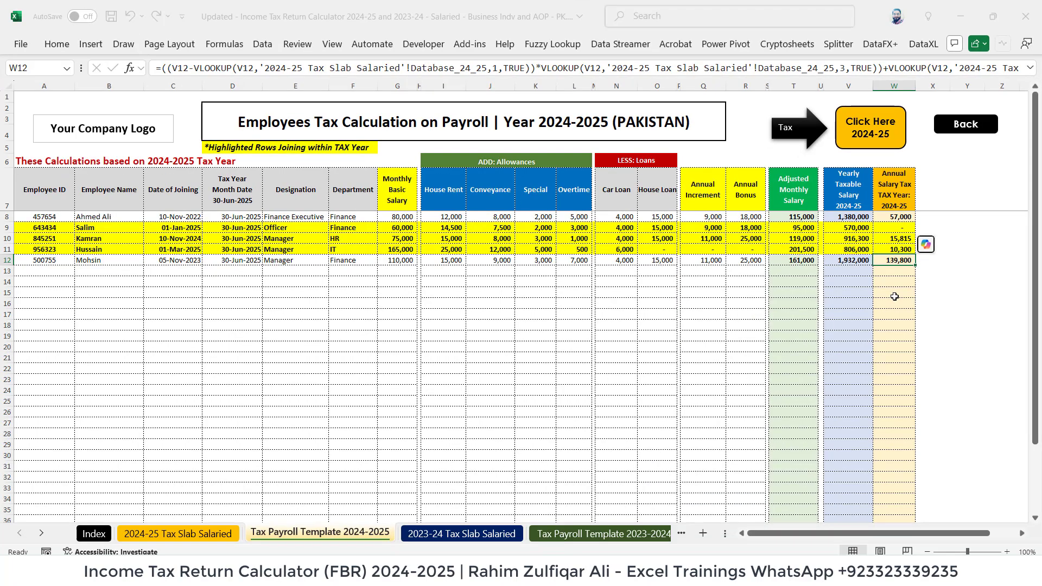
{"action": "double_click", "coordinate": [855, 260]}
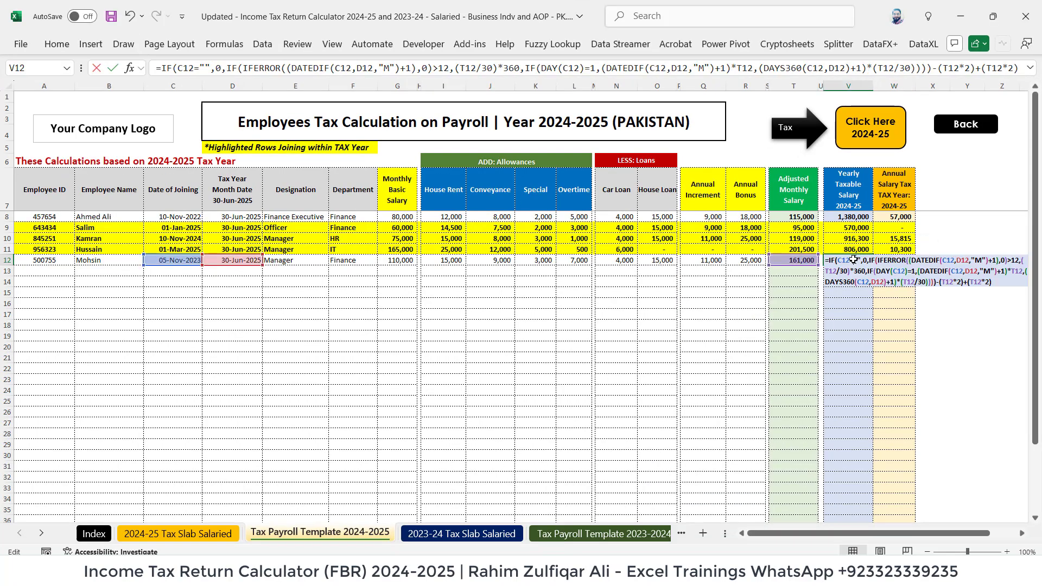
{"action": "key", "text": "Escape"}
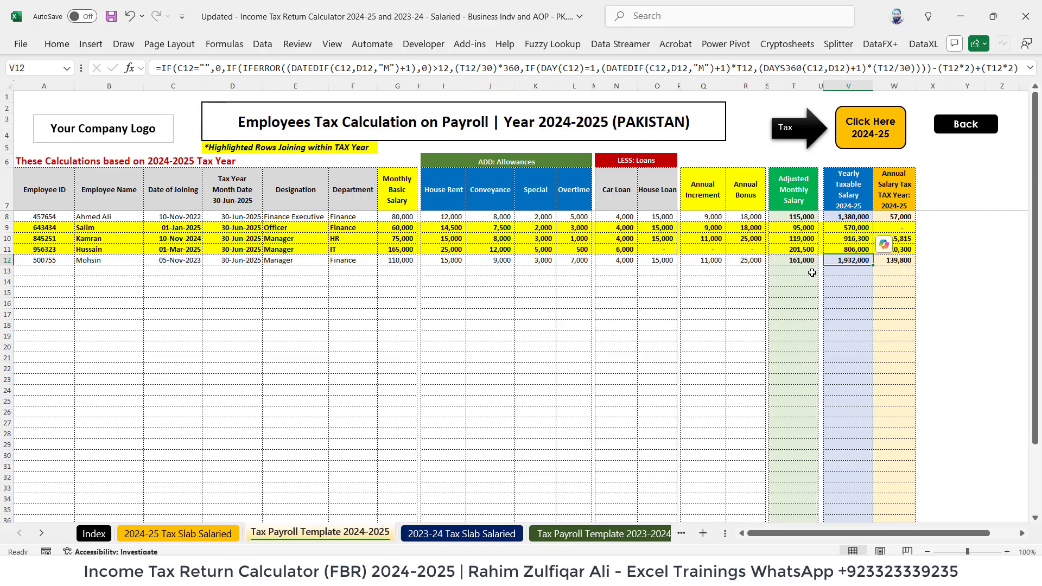
Switch to the Befiler salary calculator and calculate the 2024-2025 tax on row 12's monthly salary of 161,000.
{"action": "left_click", "coordinate": [801, 261]}
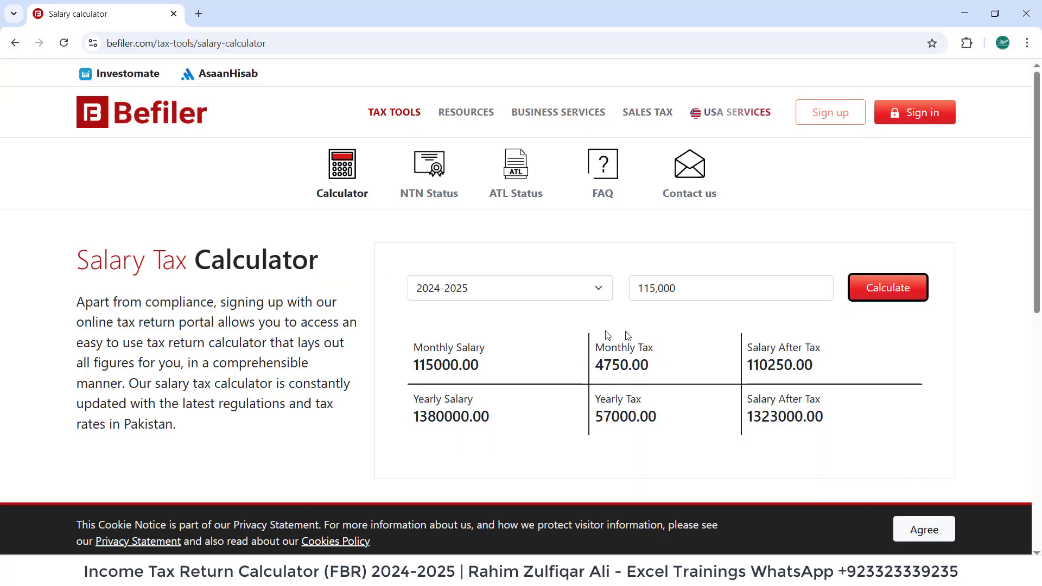
{"action": "double_click", "coordinate": [685, 283]}
{"action": "type", "text": "161000"}
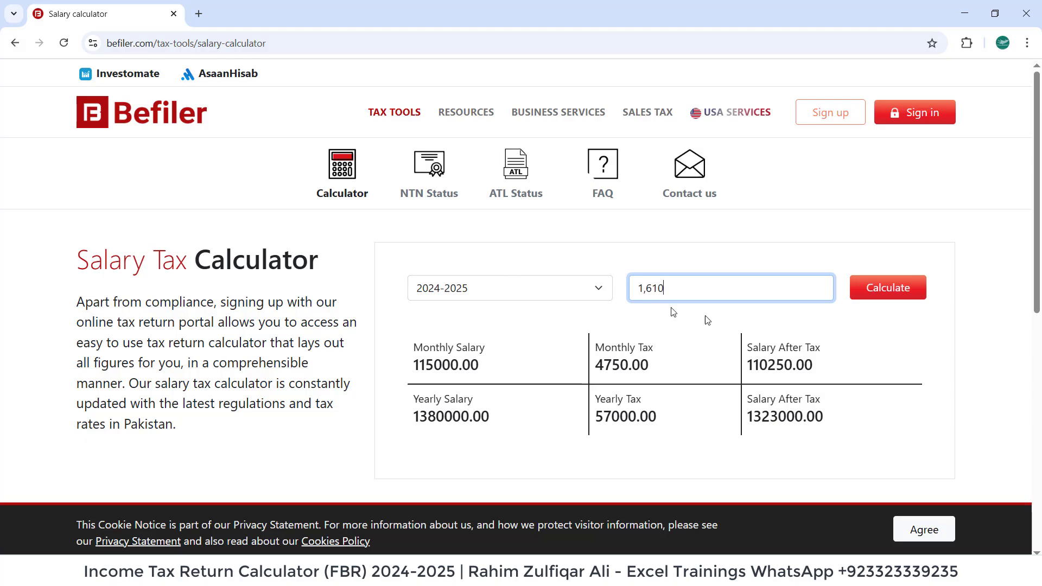
{"action": "left_click", "coordinate": [866, 287]}
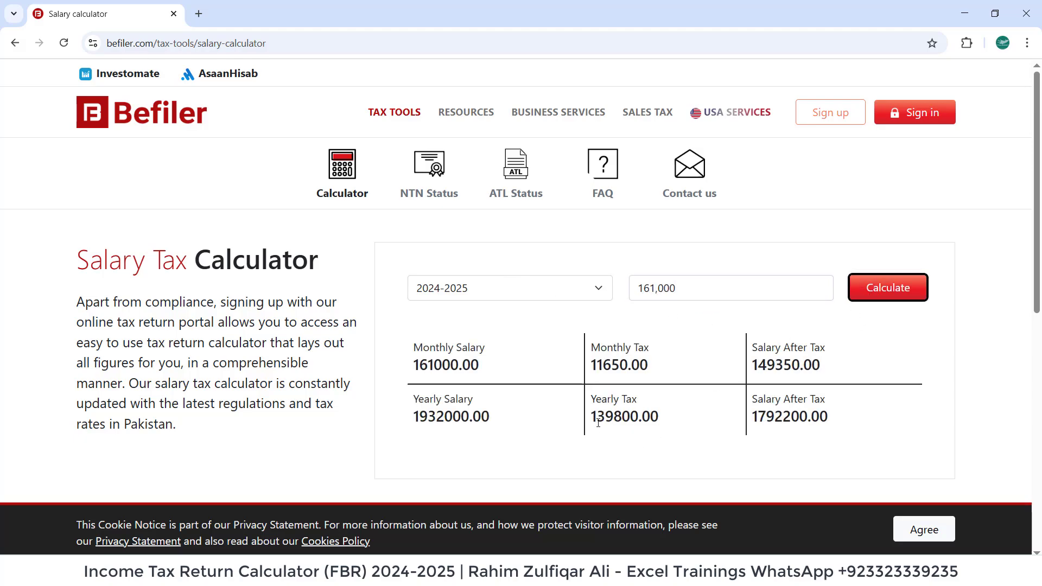
Switch back to the Excel payroll template and review the employee in row 11, checking Date of Joining against the tax year end date.
{"action": "key", "text": "alt+Tab"}
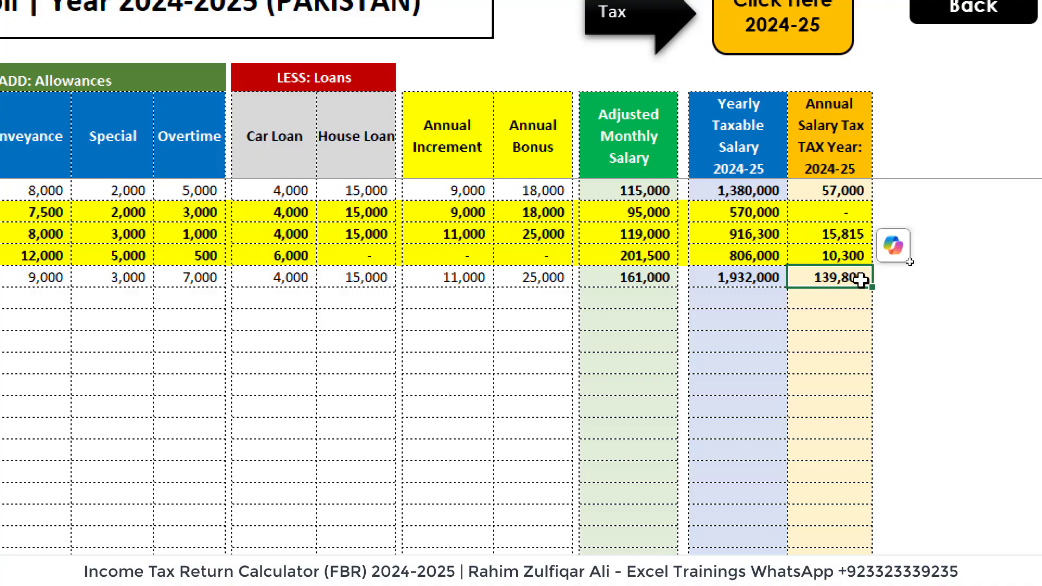
{"action": "left_click", "coordinate": [850, 257]}
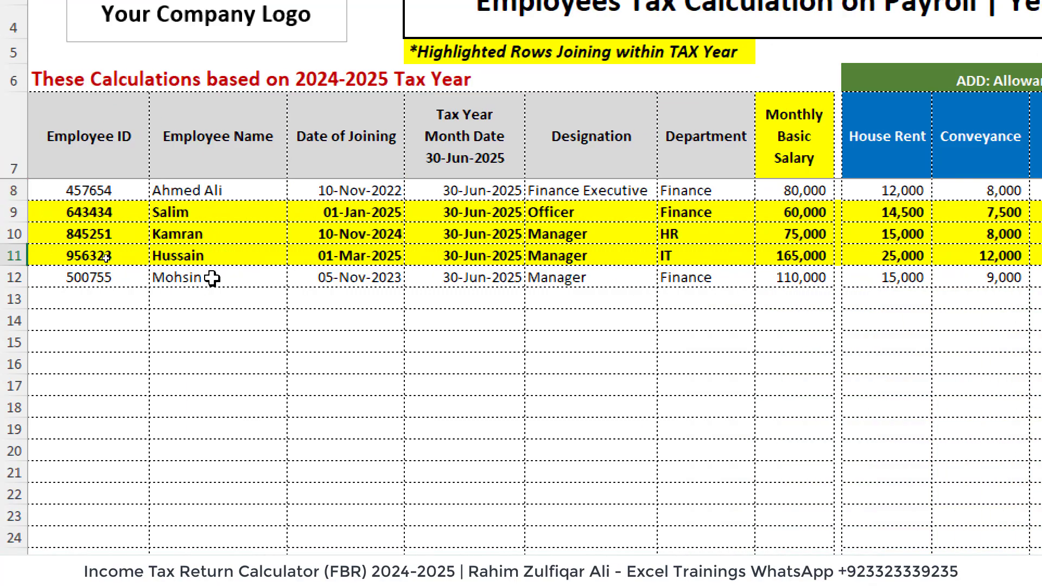
{"action": "left_click", "coordinate": [213, 256]}
{"action": "left_click", "coordinate": [397, 262]}
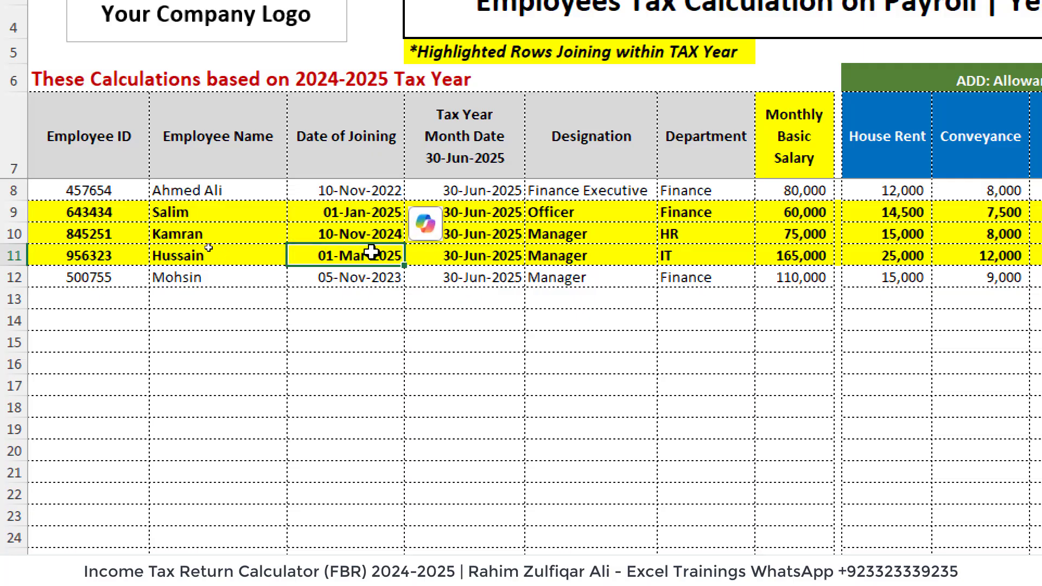
{"action": "left_click", "coordinate": [466, 254]}
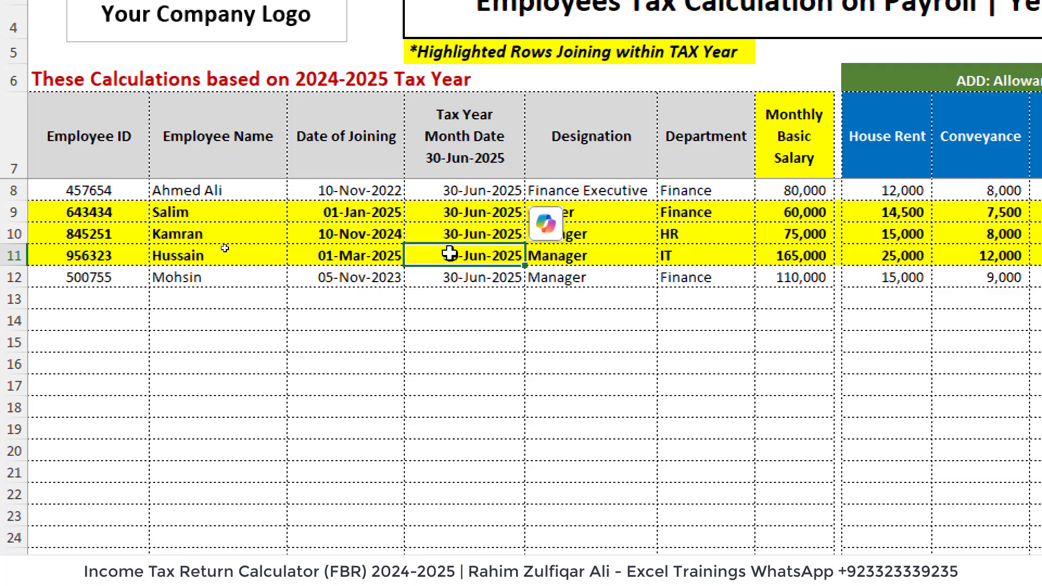
{"action": "left_click", "coordinate": [351, 255]}
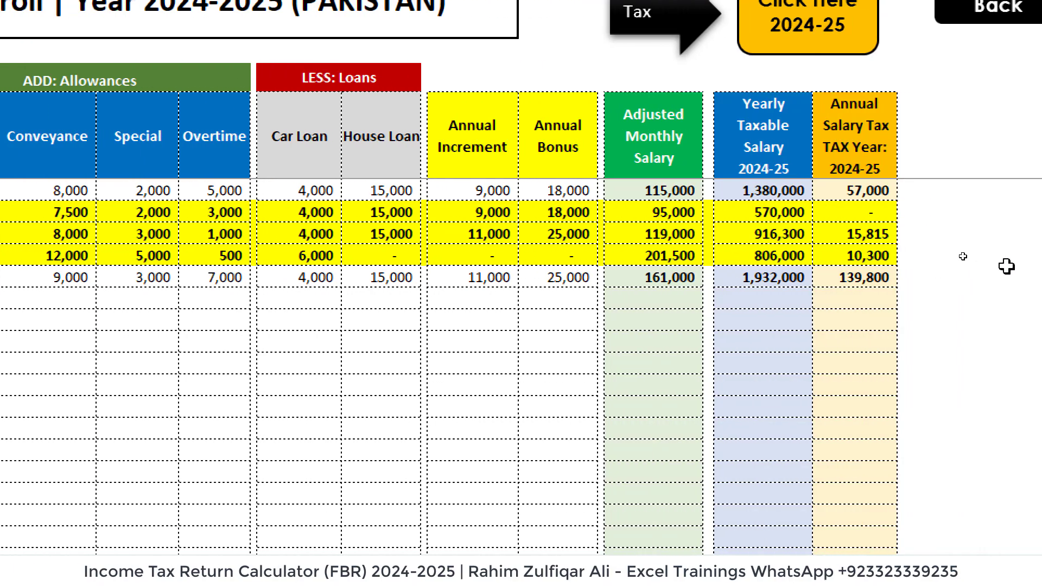
Review row 11's Annual Salary Tax, Adjusted Monthly Salary and Yearly Taxable Salary for an employee joining within the tax year.
{"action": "left_click", "coordinate": [852, 255]}
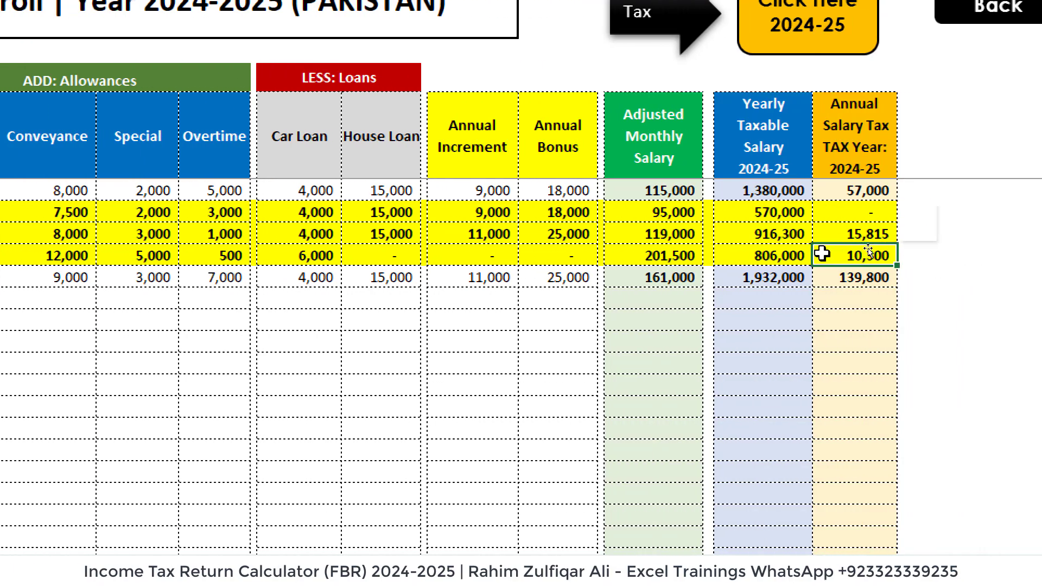
{"action": "left_click", "coordinate": [672, 158]}
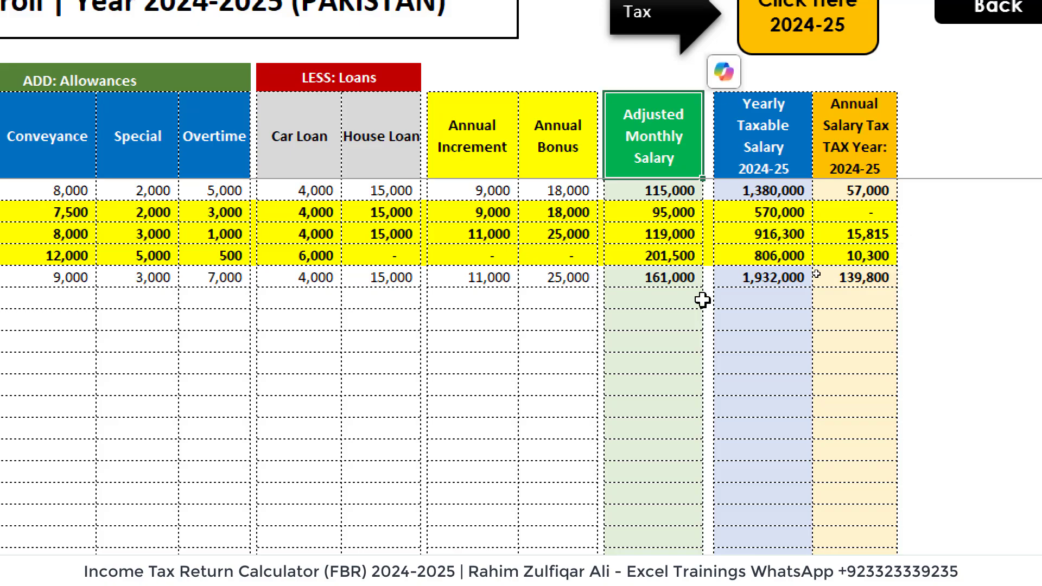
{"action": "left_click", "coordinate": [646, 254]}
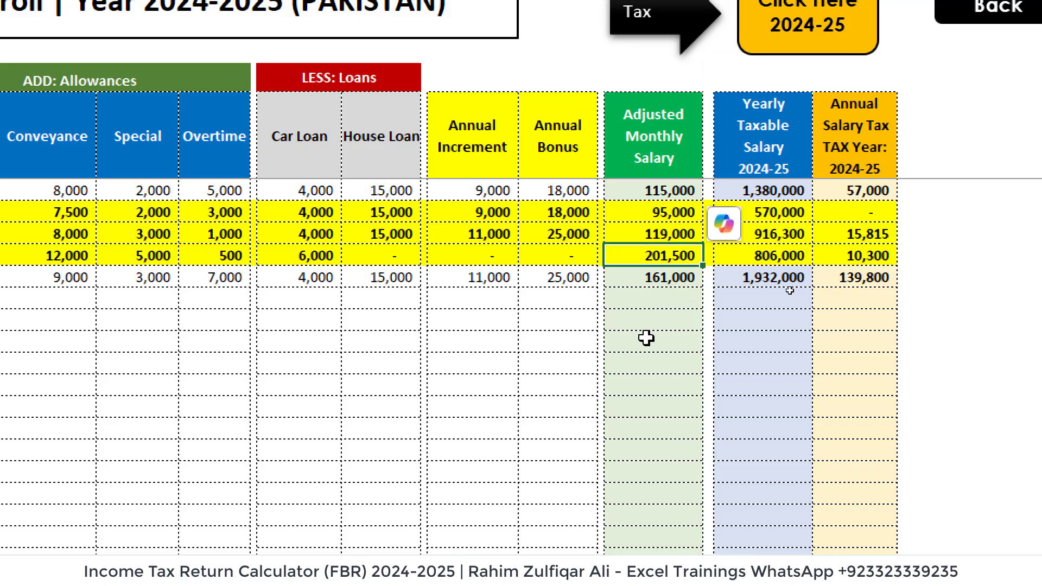
{"action": "left_click", "coordinate": [744, 256]}
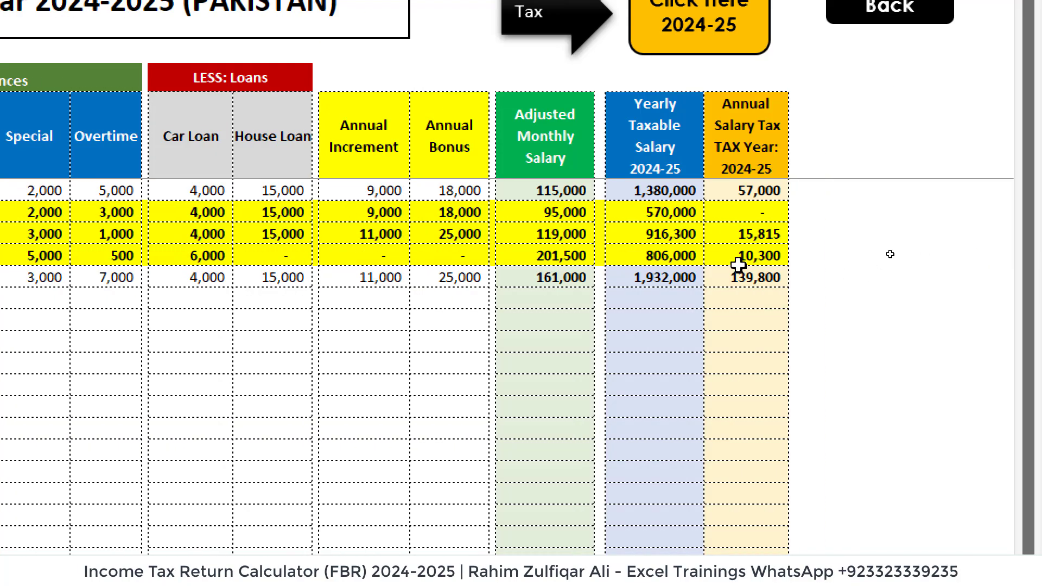
{"action": "left_click", "coordinate": [734, 255]}
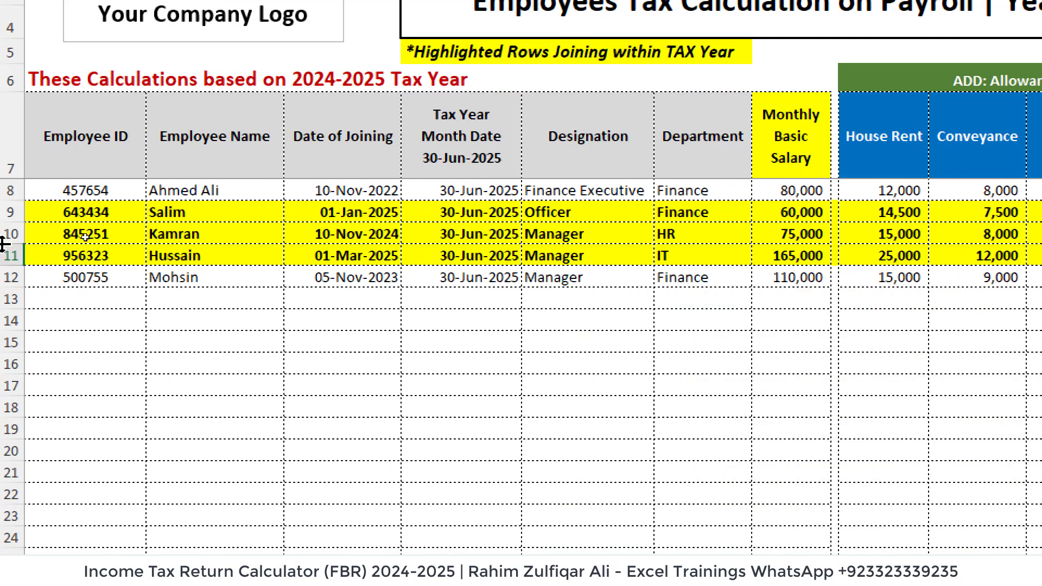
{"action": "left_click", "coordinate": [408, 255]}
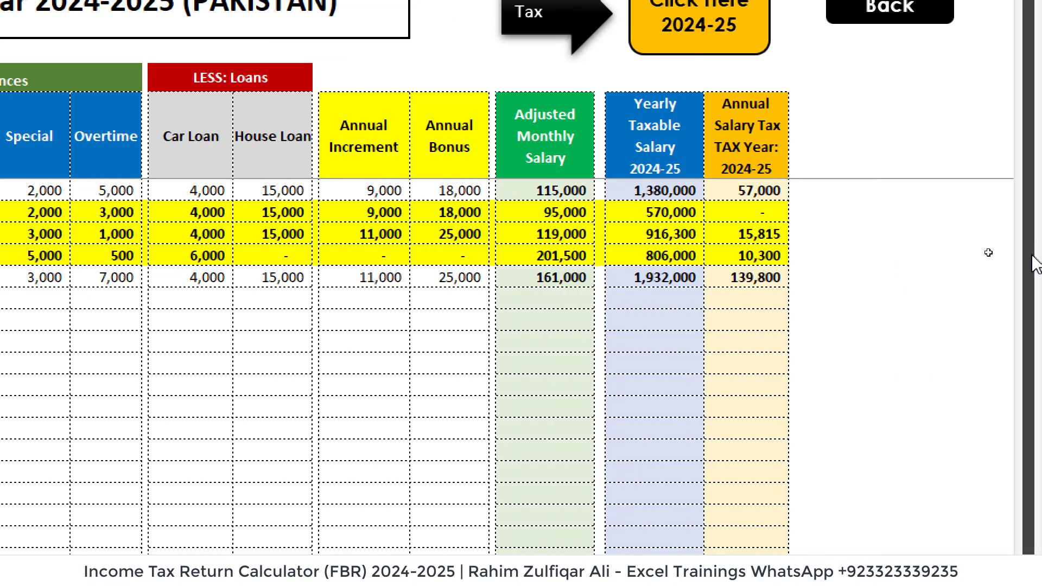
{"action": "left_click", "coordinate": [761, 251]}
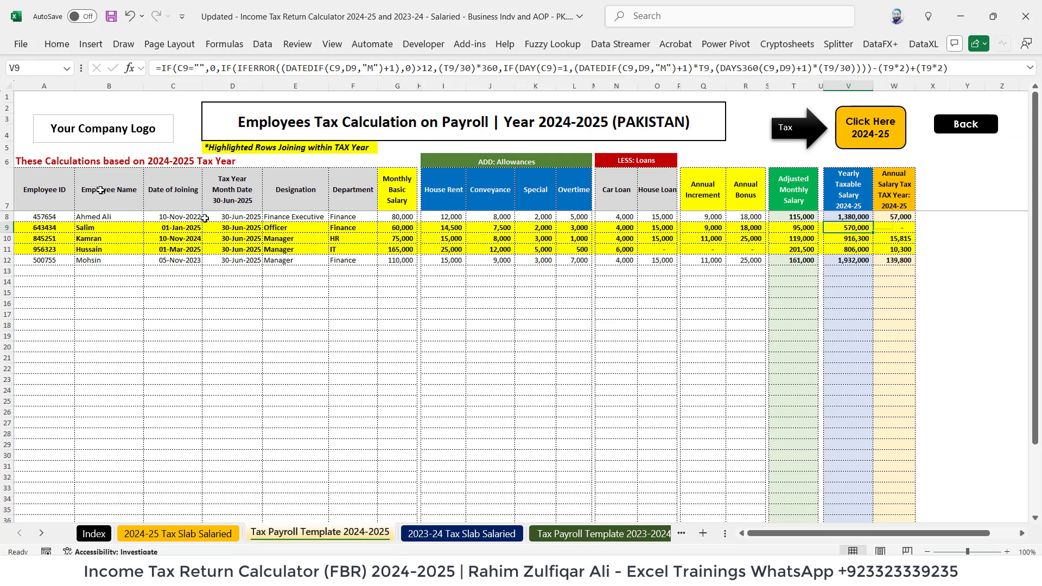
Point out the blank entry cells from row 13 down, covering Employee ID through Department and Monthly Basic Salary through the loan, increment and bonus columns.
{"action": "left_click_drag", "start_coordinate": [47, 272], "coordinate": [58, 497]}
{"action": "left_click_drag", "start_coordinate": [108, 271], "coordinate": [111, 471]}
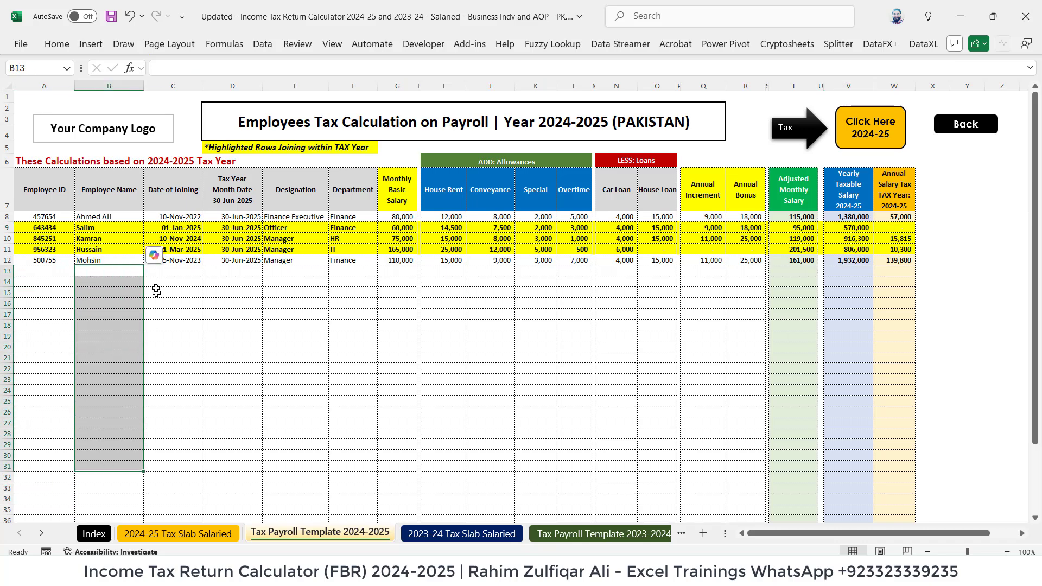
{"action": "left_click_drag", "start_coordinate": [162, 271], "coordinate": [191, 497]}
{"action": "left_click_drag", "start_coordinate": [251, 271], "coordinate": [247, 498]}
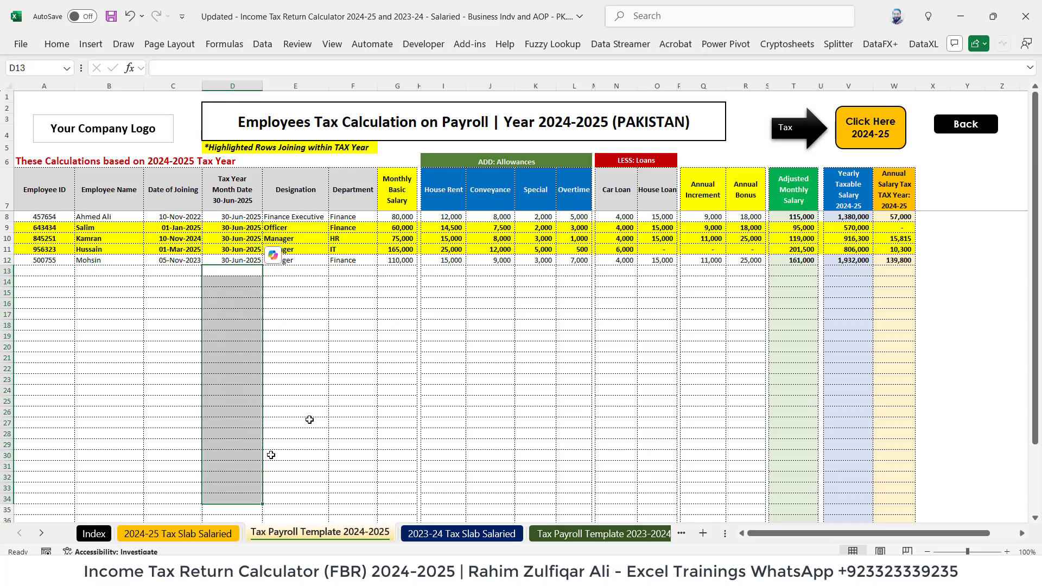
{"action": "left_click", "coordinate": [311, 271]}
{"action": "left_click", "coordinate": [355, 271]}
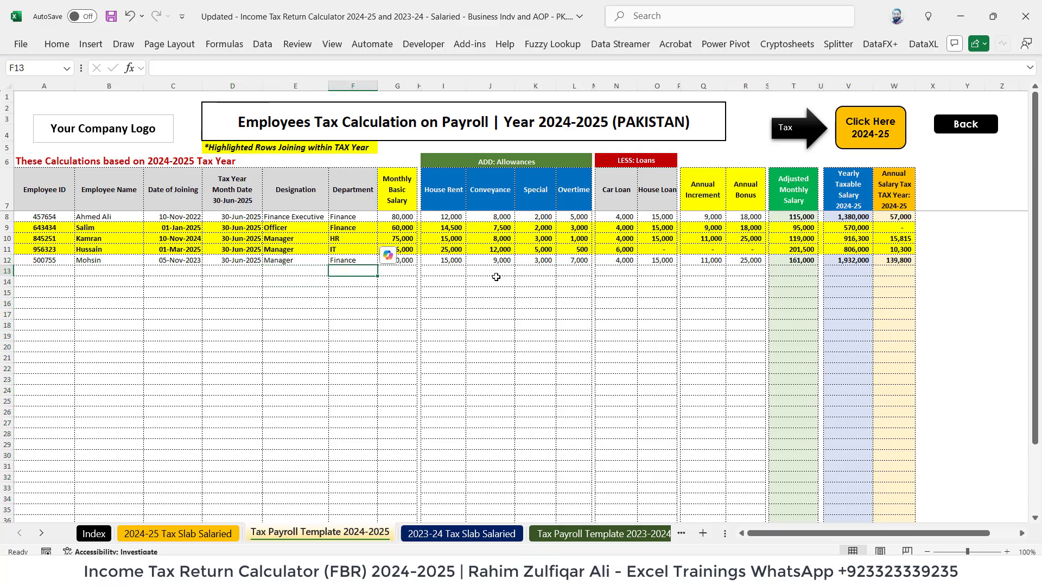
{"action": "left_click_drag", "start_coordinate": [403, 269], "coordinate": [730, 511]}
{"action": "left_click", "coordinate": [535, 315]}
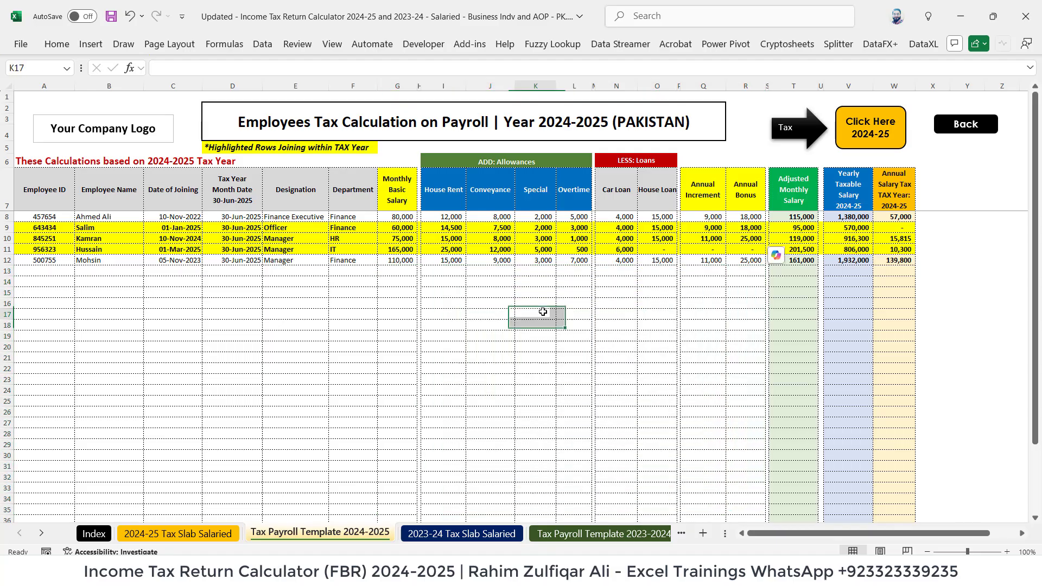
Inspect the Adjusted Monthly Salary formula in T8 and the Yearly Taxable Salary formula in V8, leaving both unchanged.
{"action": "left_click", "coordinate": [571, 202]}
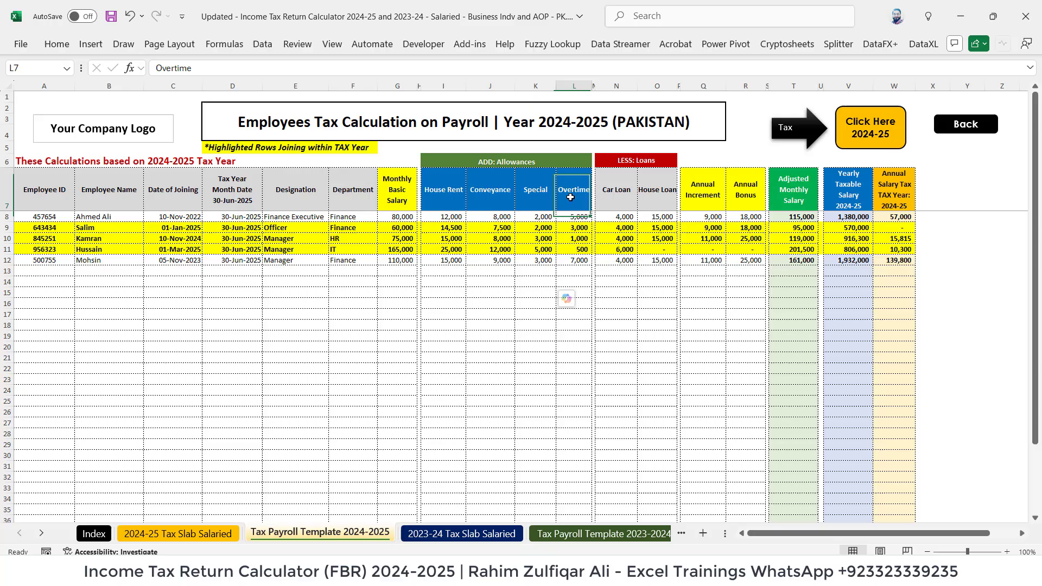
{"action": "left_click", "coordinate": [810, 210]}
{"action": "double_click", "coordinate": [790, 217]}
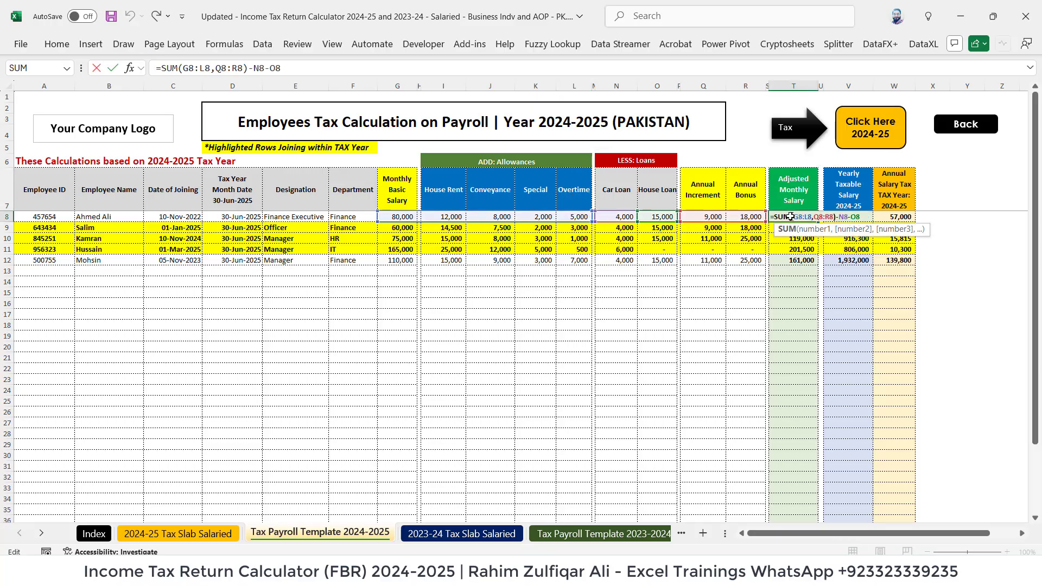
{"action": "key", "text": "Escape"}
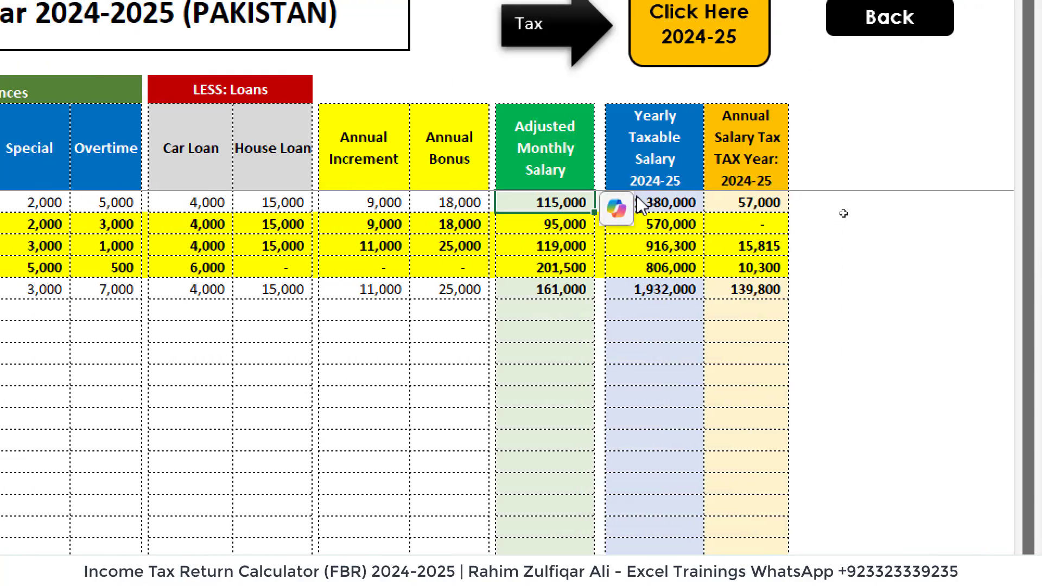
{"action": "left_click", "coordinate": [890, 196]}
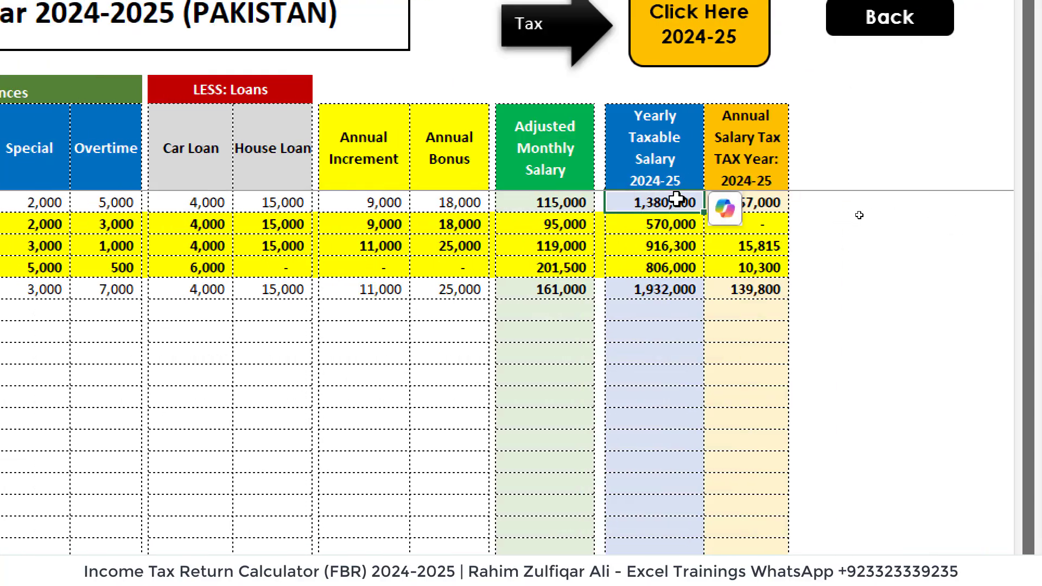
{"action": "double_click", "coordinate": [682, 200]}
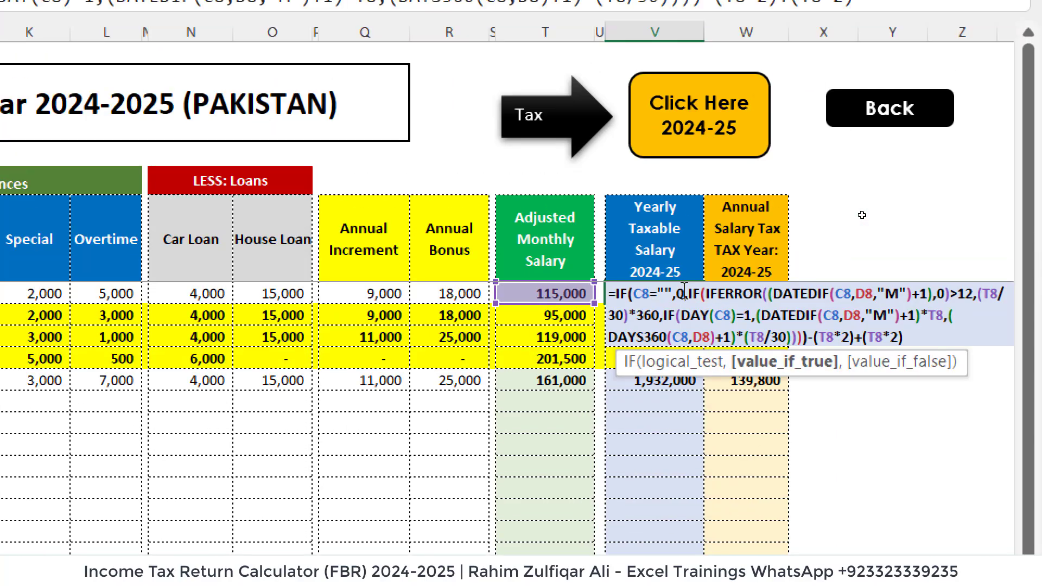
{"action": "key", "text": "Escape"}
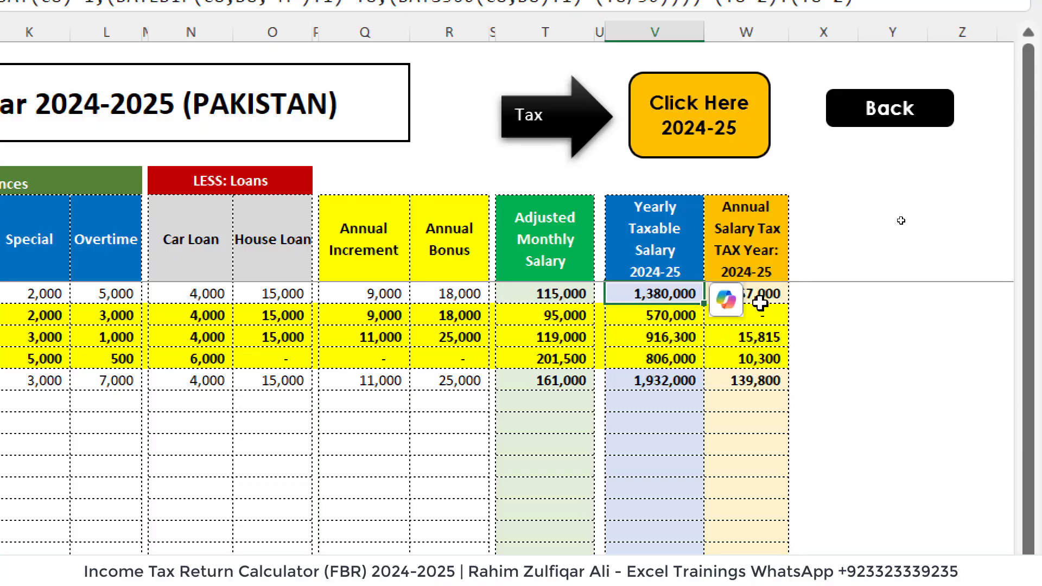
Examine how the Annual Salary Tax formula in W8 looks up the 2024-25 tax slabs, leaving it unchanged.
{"action": "left_click", "coordinate": [757, 299]}
{"action": "key", "text": "ctrl+Down"}
{"action": "left_click", "coordinate": [761, 295]}
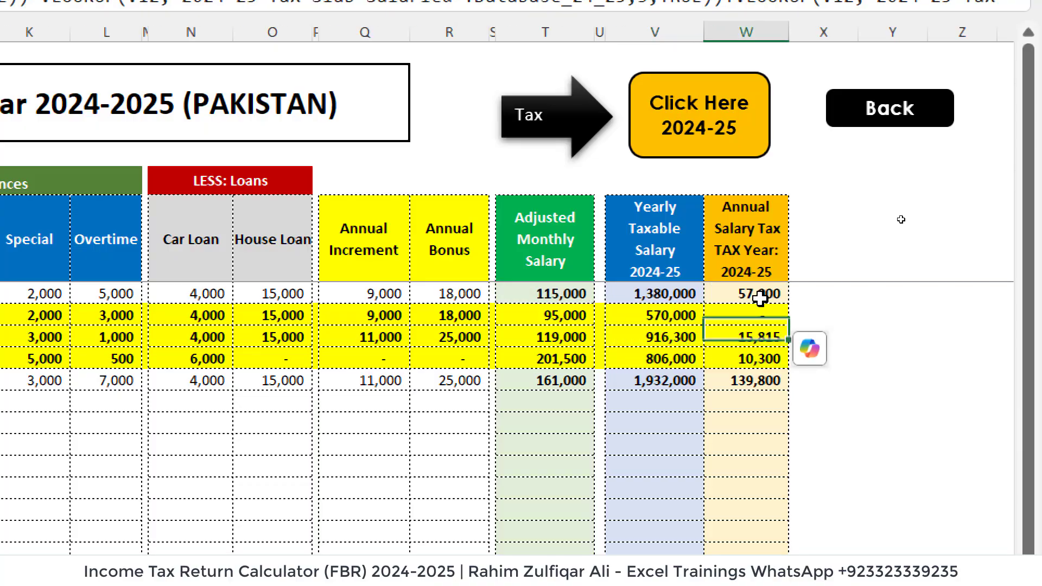
{"action": "key", "text": "F2"}
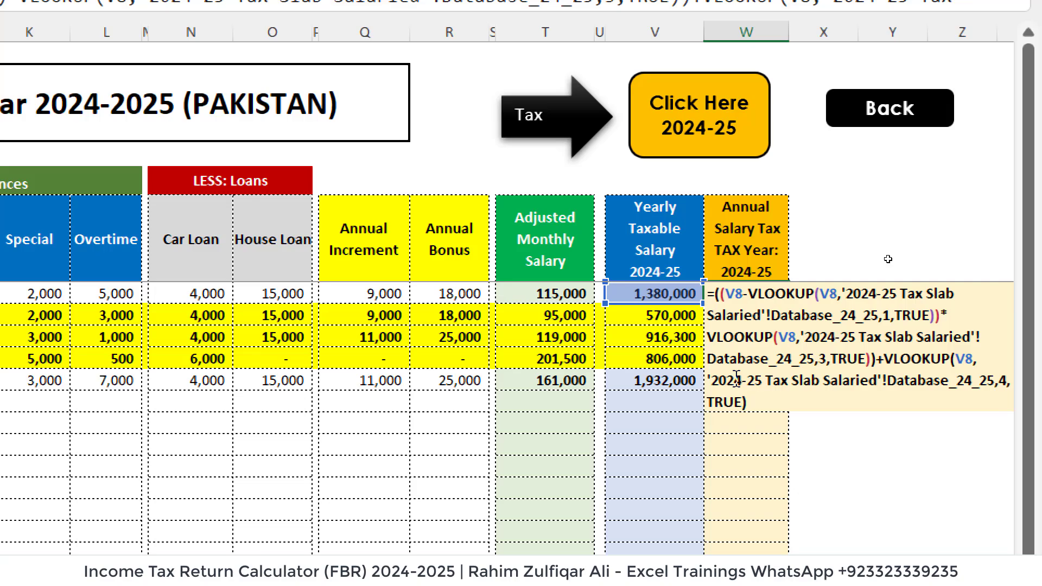
{"action": "key", "text": "Escape"}
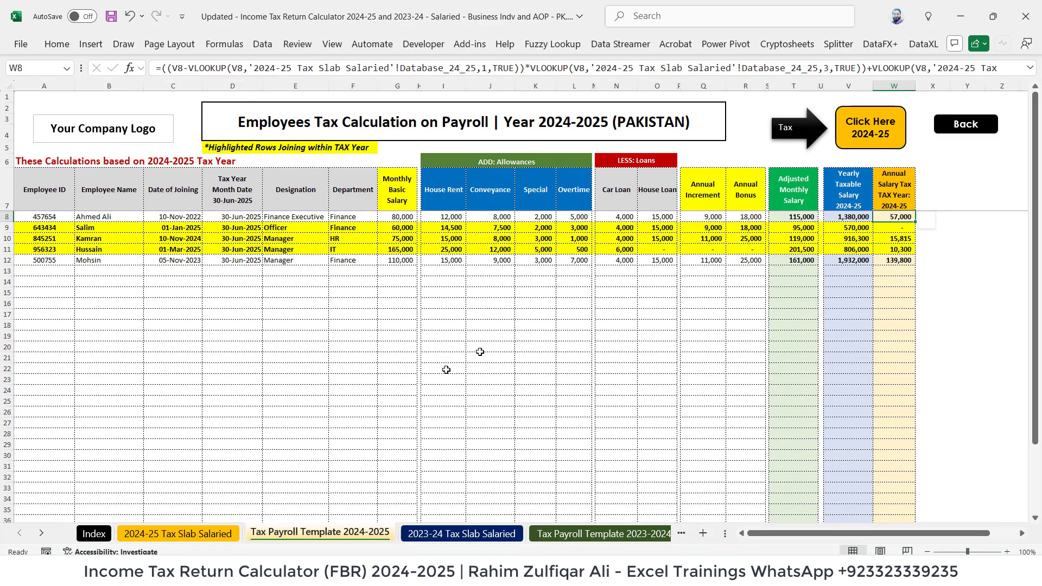
Point out the blank input cells from row 13 down, the matching cells in columns T, V and W, and the tax formula in W11.
{"action": "left_click_drag", "start_coordinate": [53, 270], "coordinate": [746, 453]}
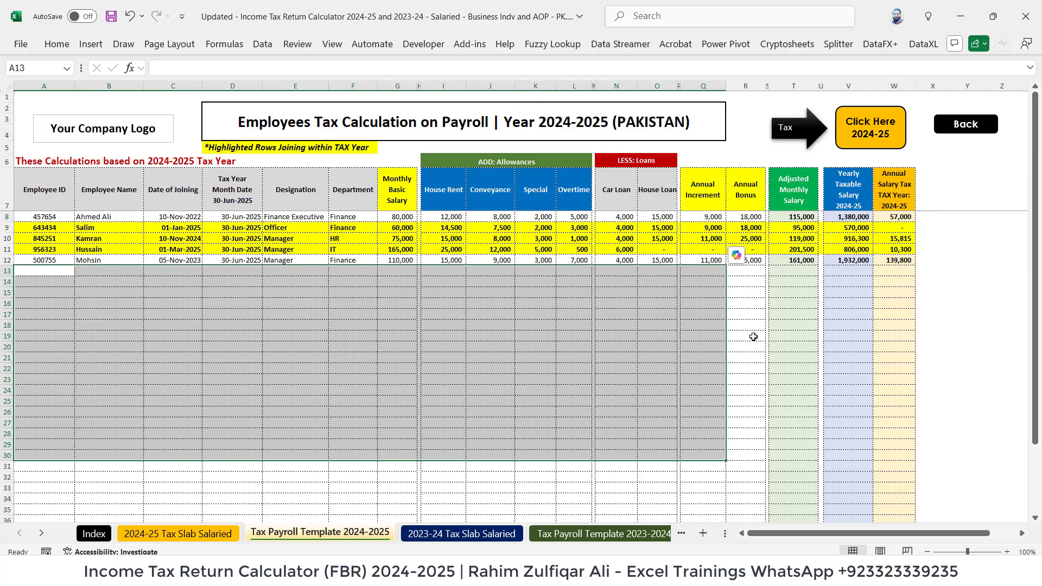
{"action": "left_click", "coordinate": [749, 336]}
{"action": "left_click", "coordinate": [800, 276]}
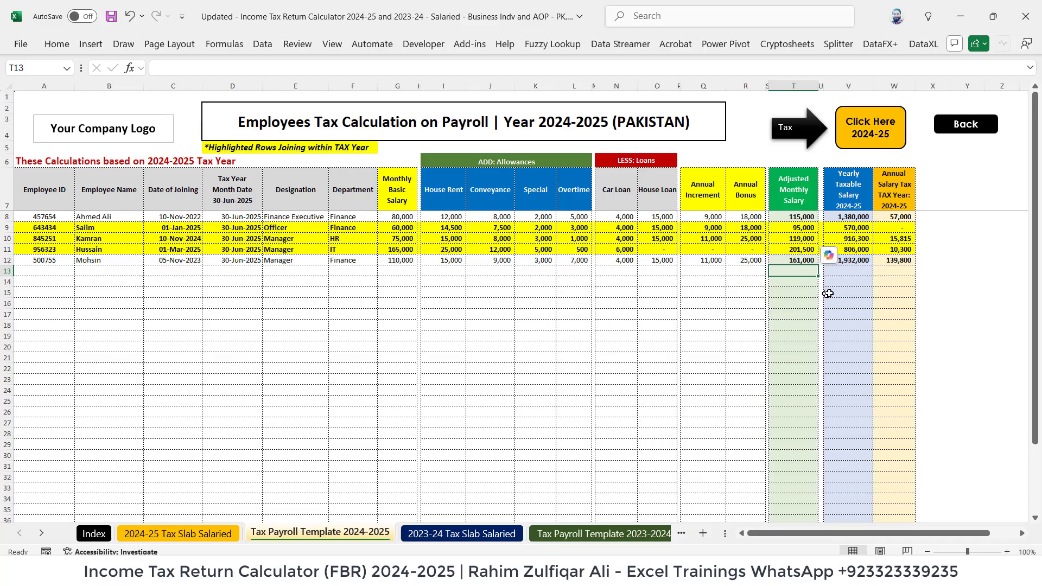
{"action": "left_click_drag", "start_coordinate": [854, 278], "coordinate": [894, 435]}
{"action": "left_click", "coordinate": [857, 288]}
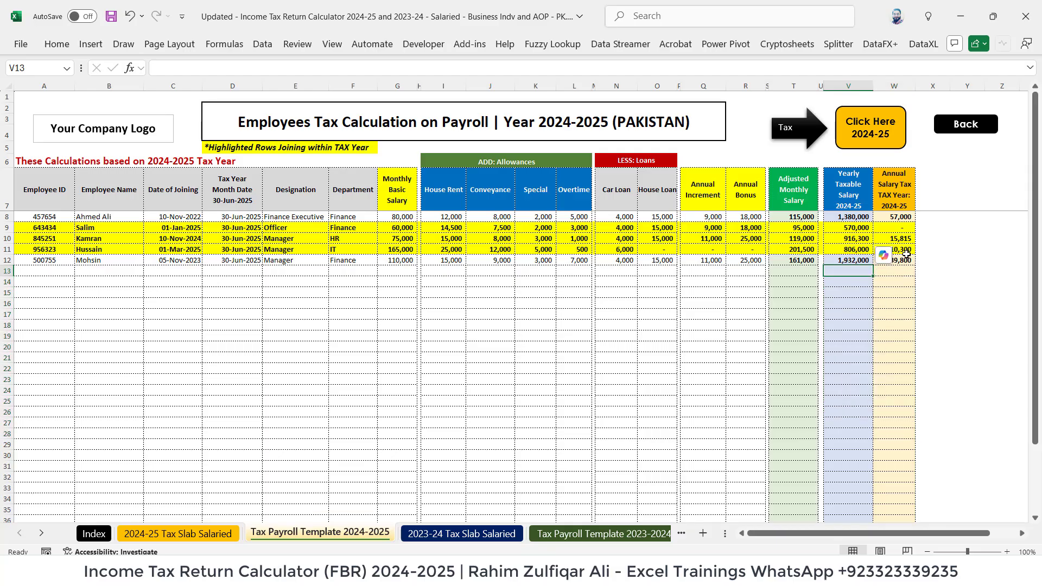
{"action": "left_click", "coordinate": [893, 249]}
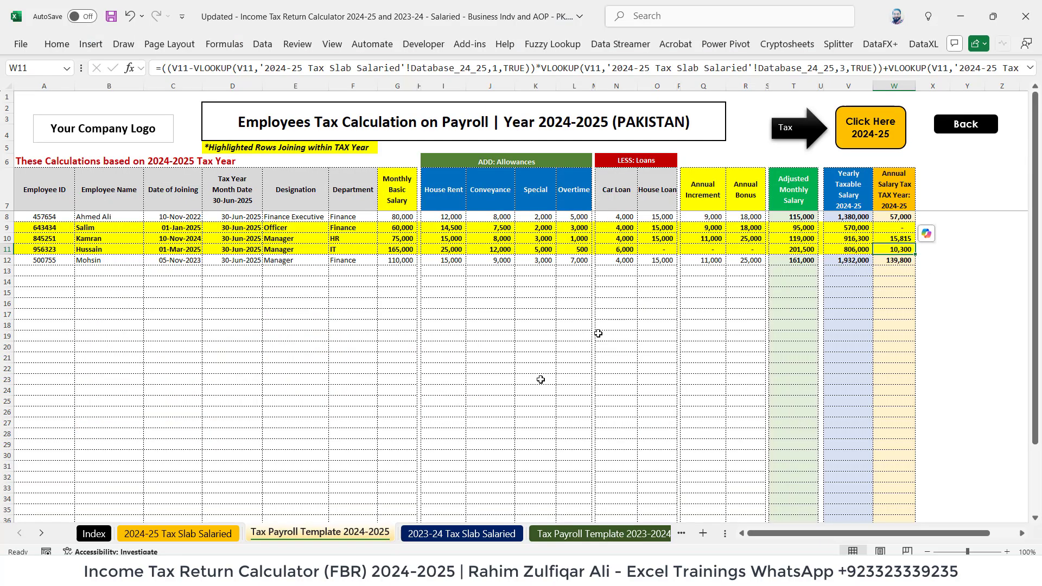
Review the 2023-24 Tax Slab Salaried, Tax Payroll Template 2023-2024 and 2024-25 Business Indv & AOP sheets.
{"action": "left_click", "coordinate": [500, 533]}
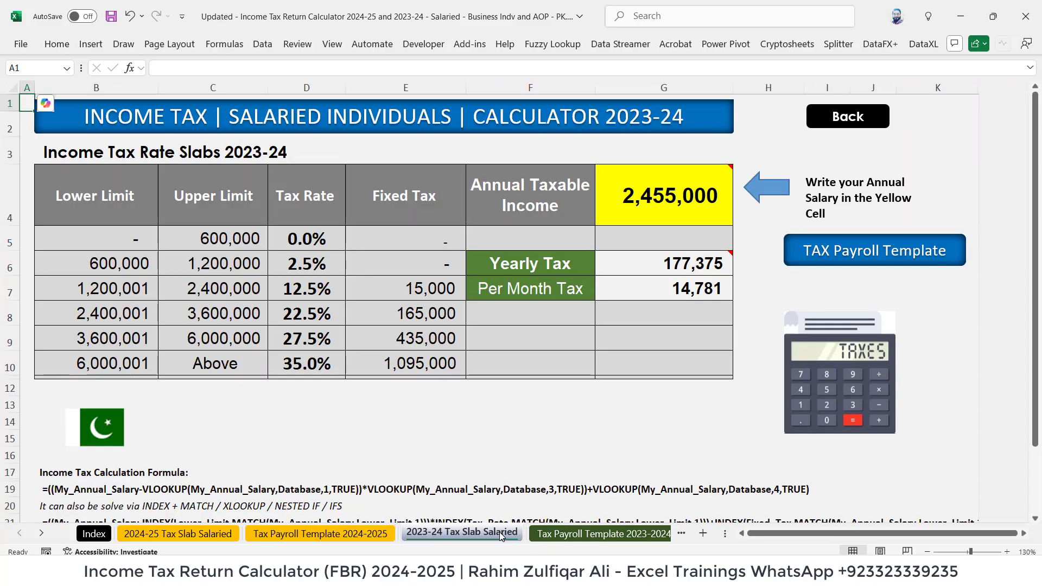
{"action": "left_click", "coordinate": [554, 534]}
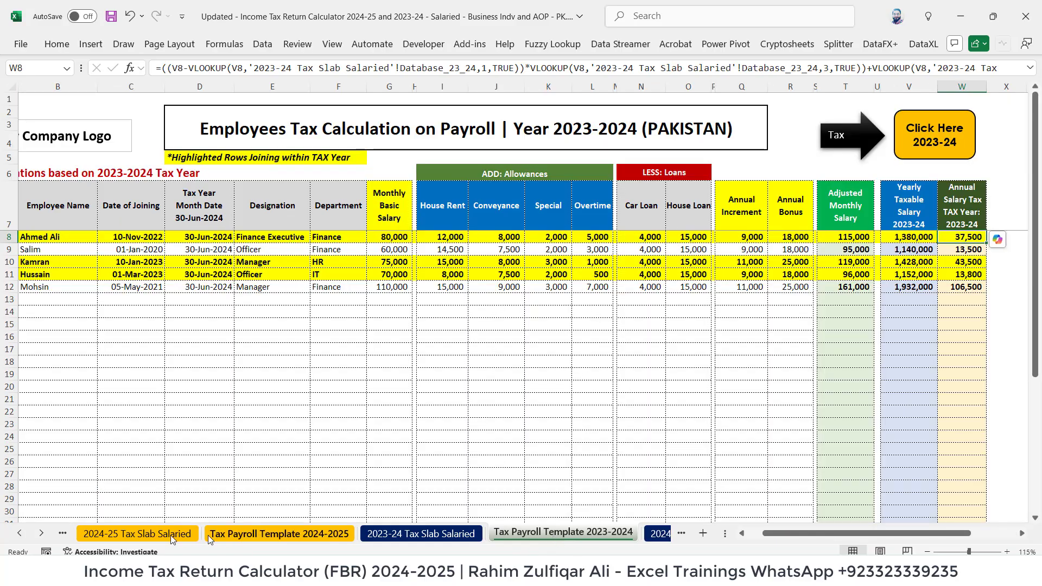
{"action": "left_click", "coordinate": [41, 534]}
{"action": "left_click", "coordinate": [41, 534]}
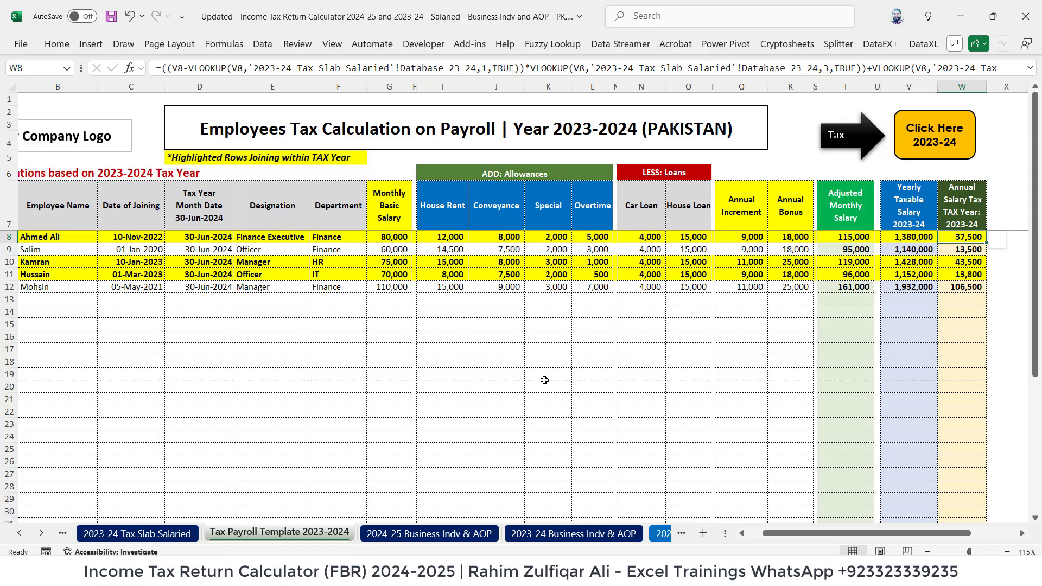
{"action": "left_click", "coordinate": [137, 534]}
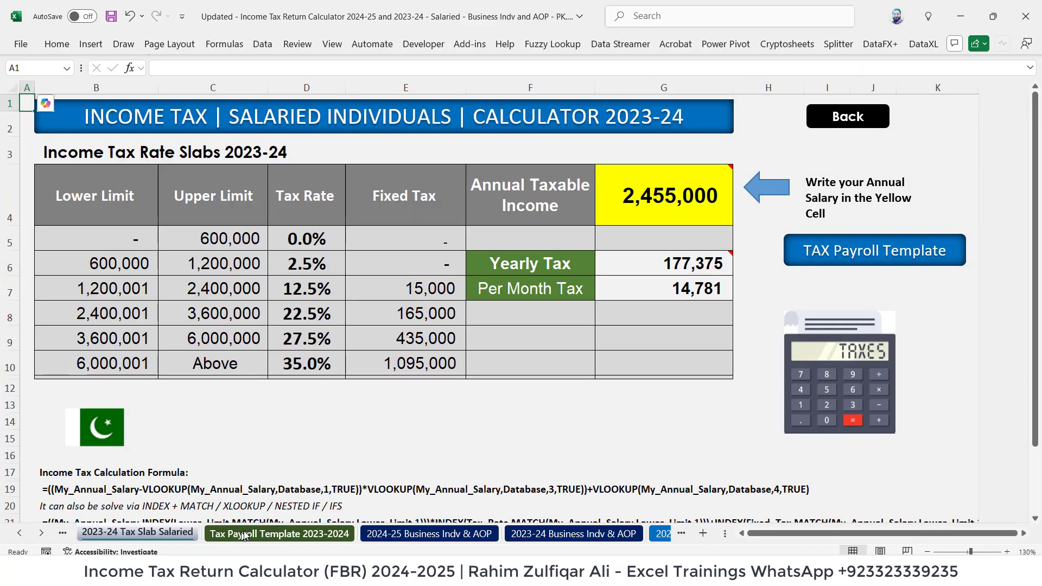
{"action": "left_click", "coordinate": [267, 532]}
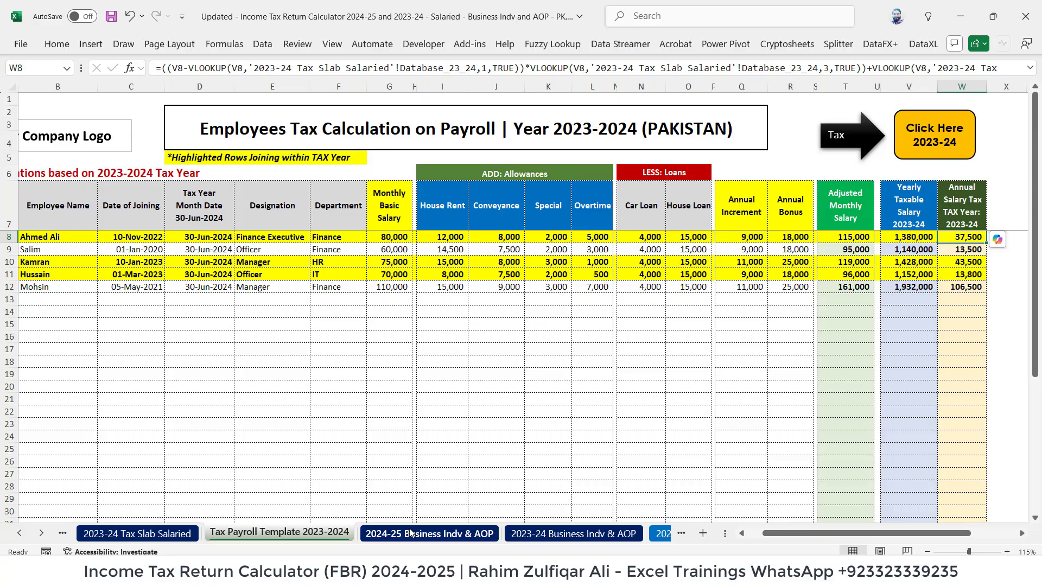
{"action": "left_click", "coordinate": [439, 532]}
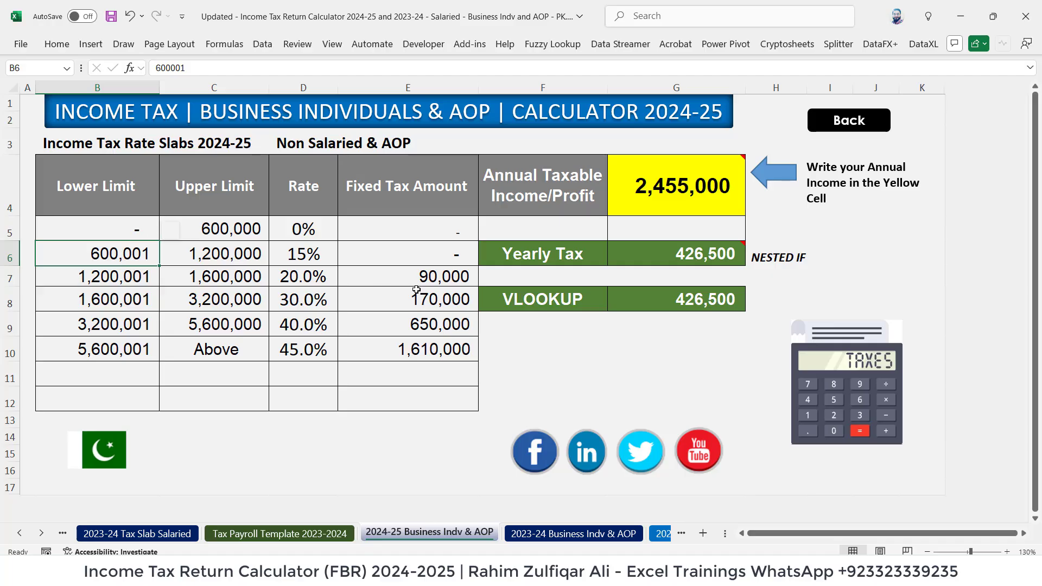
Return to the 2024-25 Tax Slab Salaried sheet and inspect the Yearly Tax formula in G6, leaving it unchanged.
{"action": "left_click", "coordinate": [19, 533]}
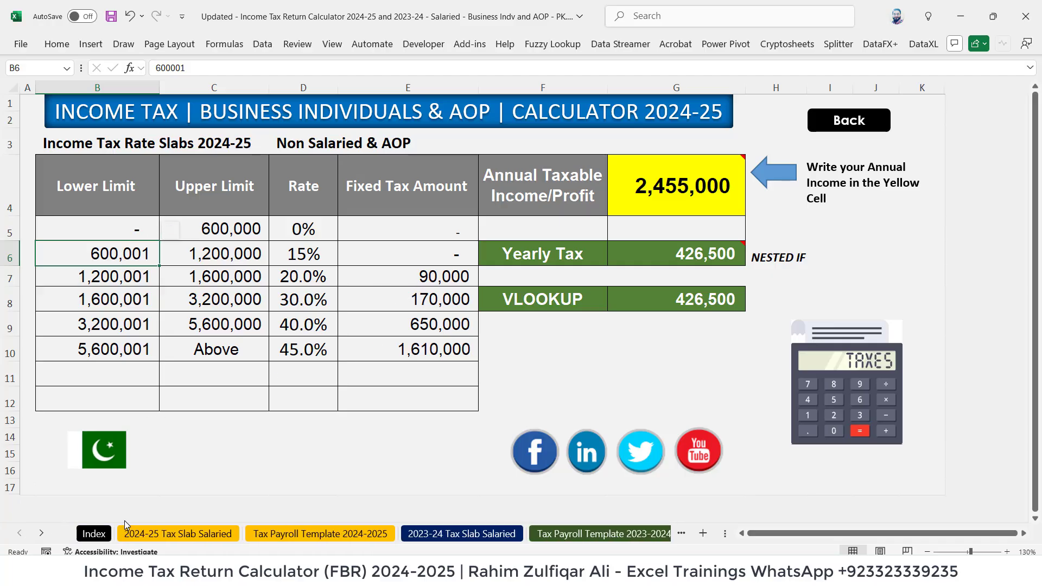
{"action": "left_click", "coordinate": [163, 533]}
{"action": "double_click", "coordinate": [648, 276]}
{"action": "key", "text": "Escape"}
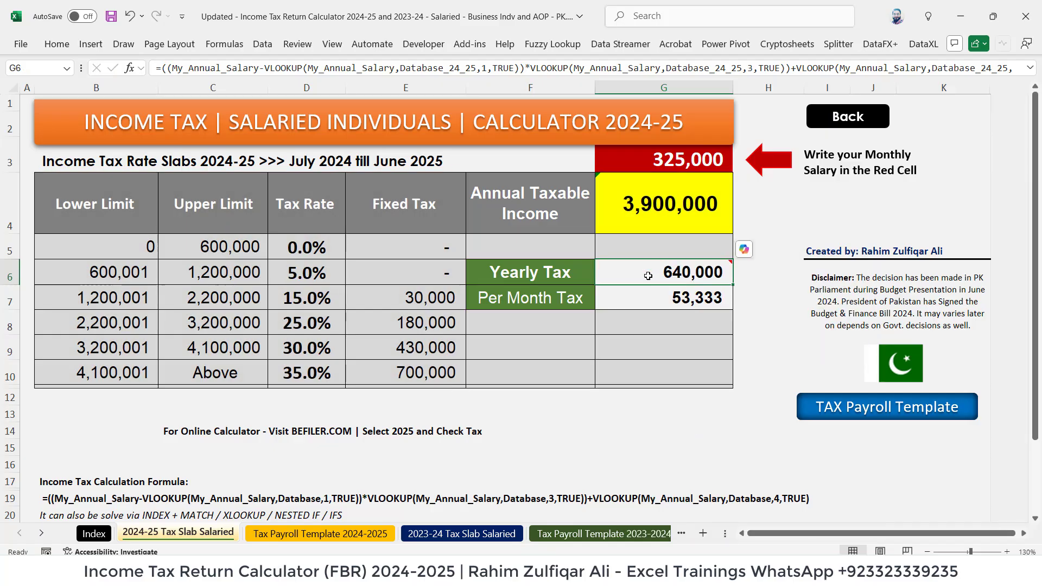